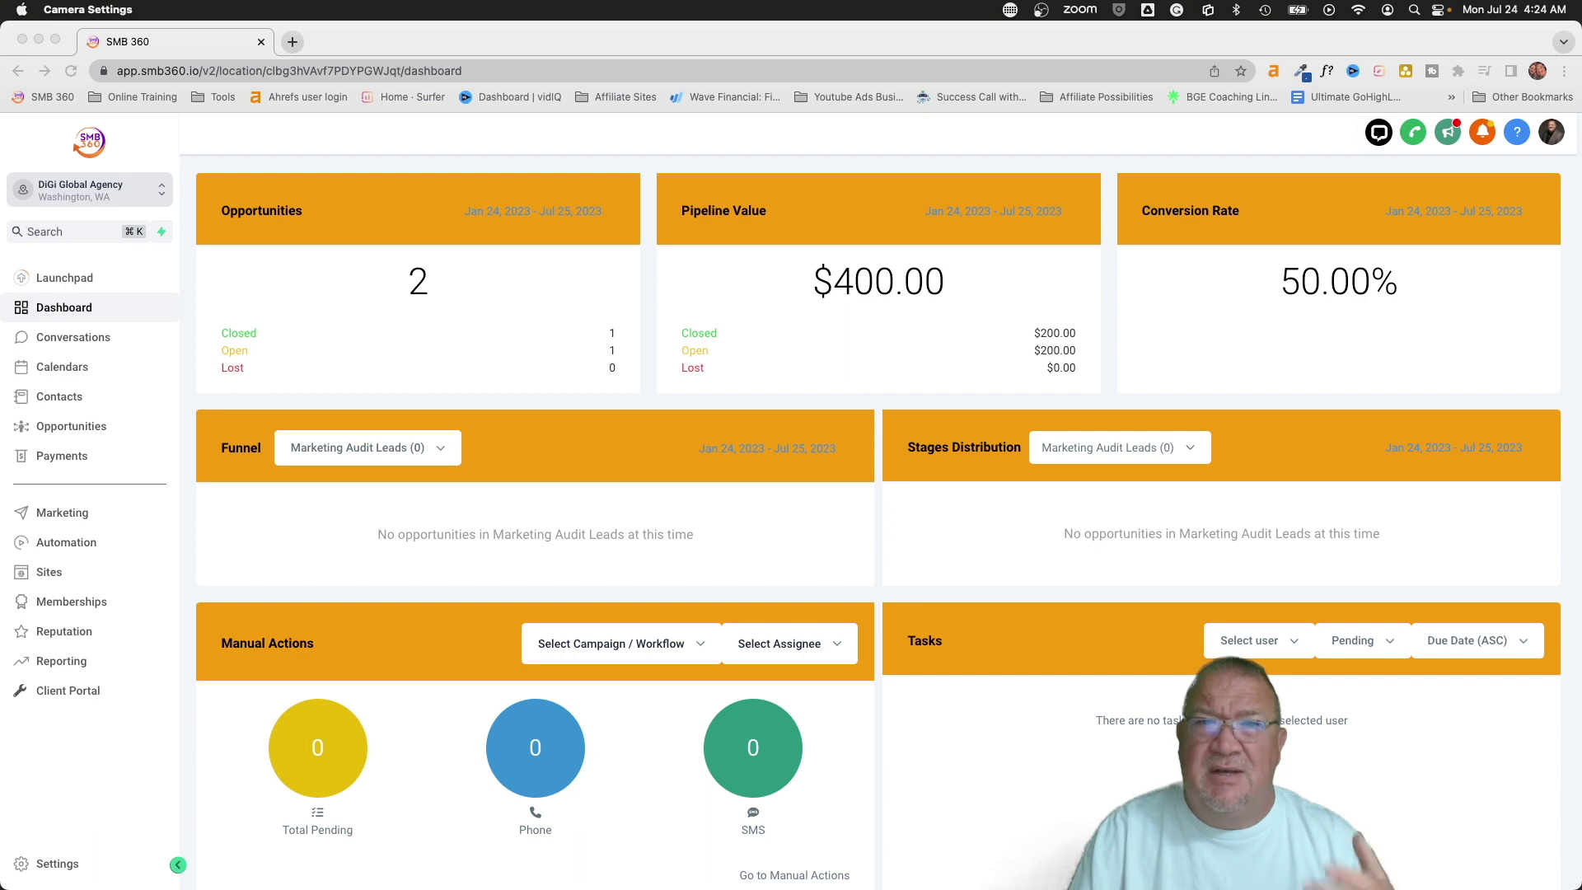
# Step: Create a new workflow from scratch and open the action picker for its first step
pyautogui.click(71, 547)
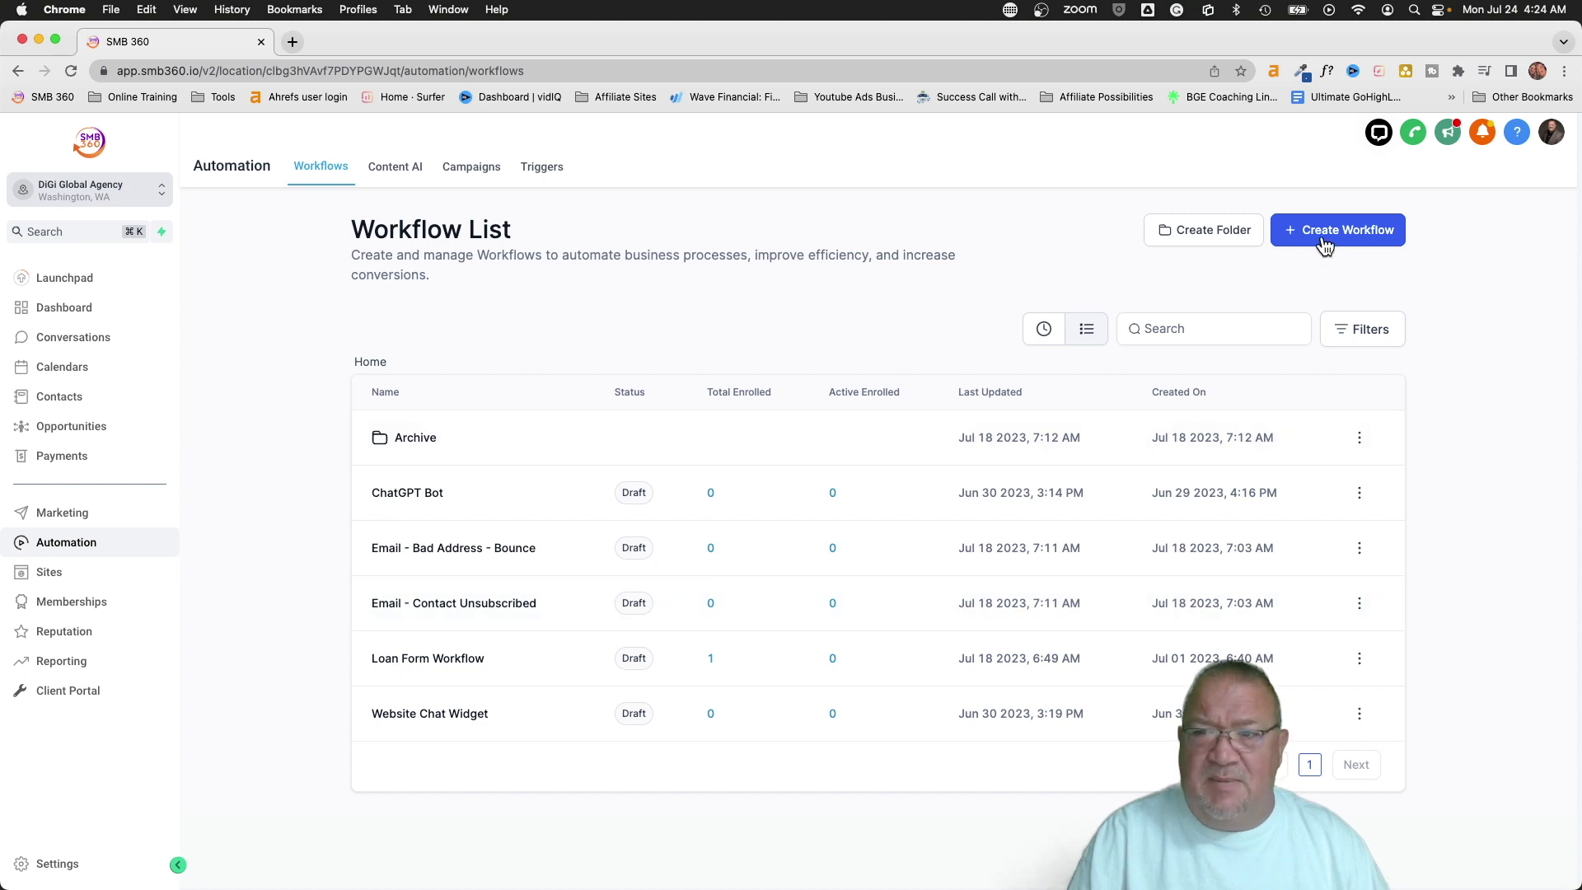
pyautogui.click(1319, 232)
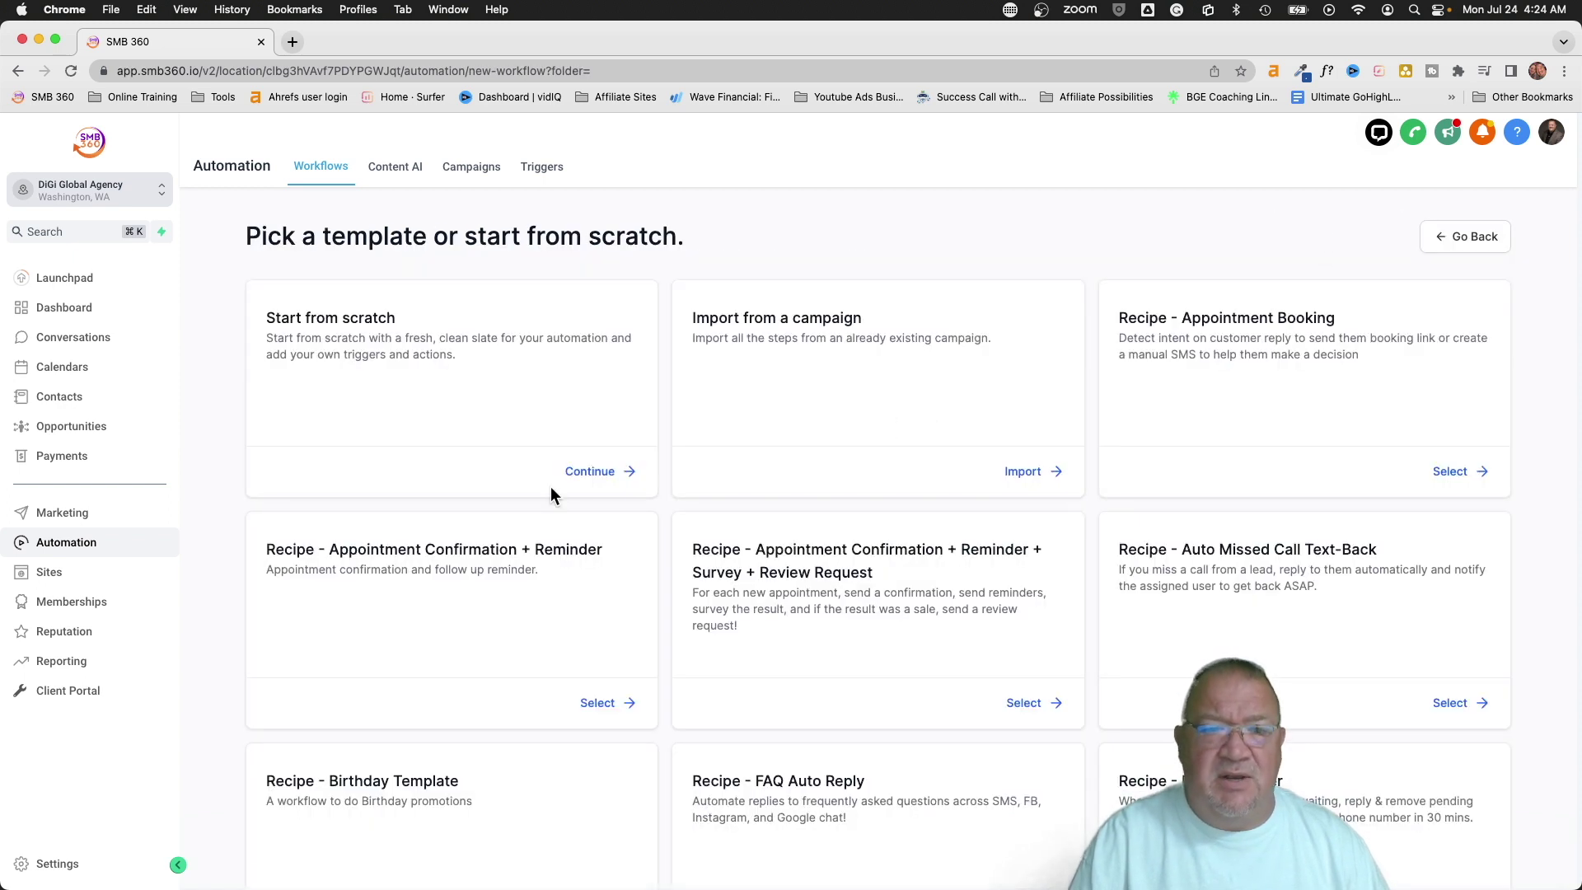
pyautogui.click(591, 471)
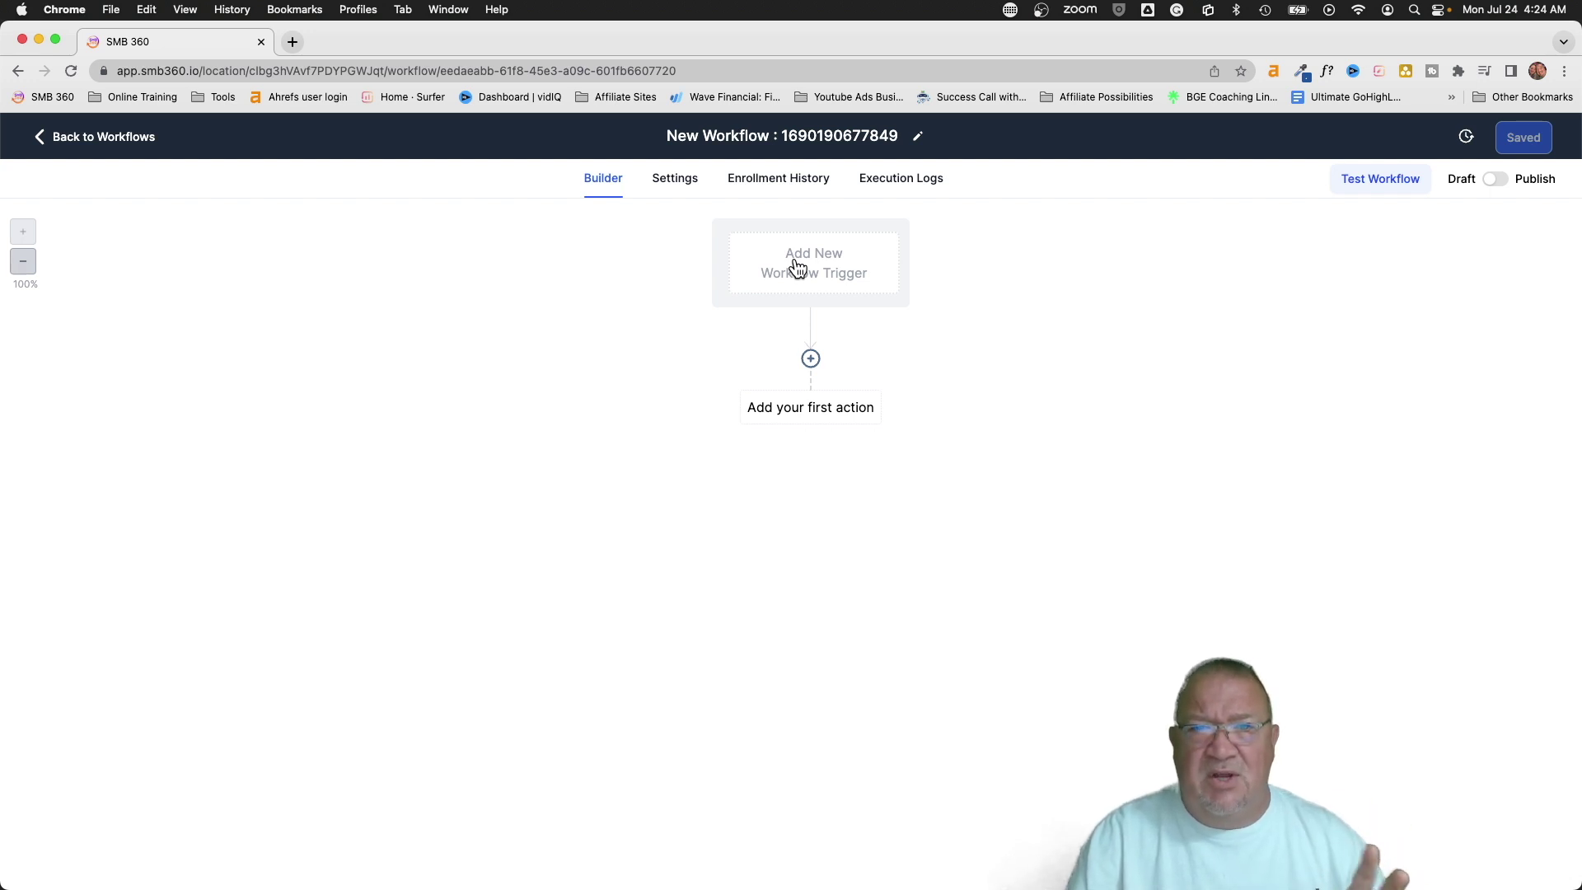
pyautogui.click(811, 361)
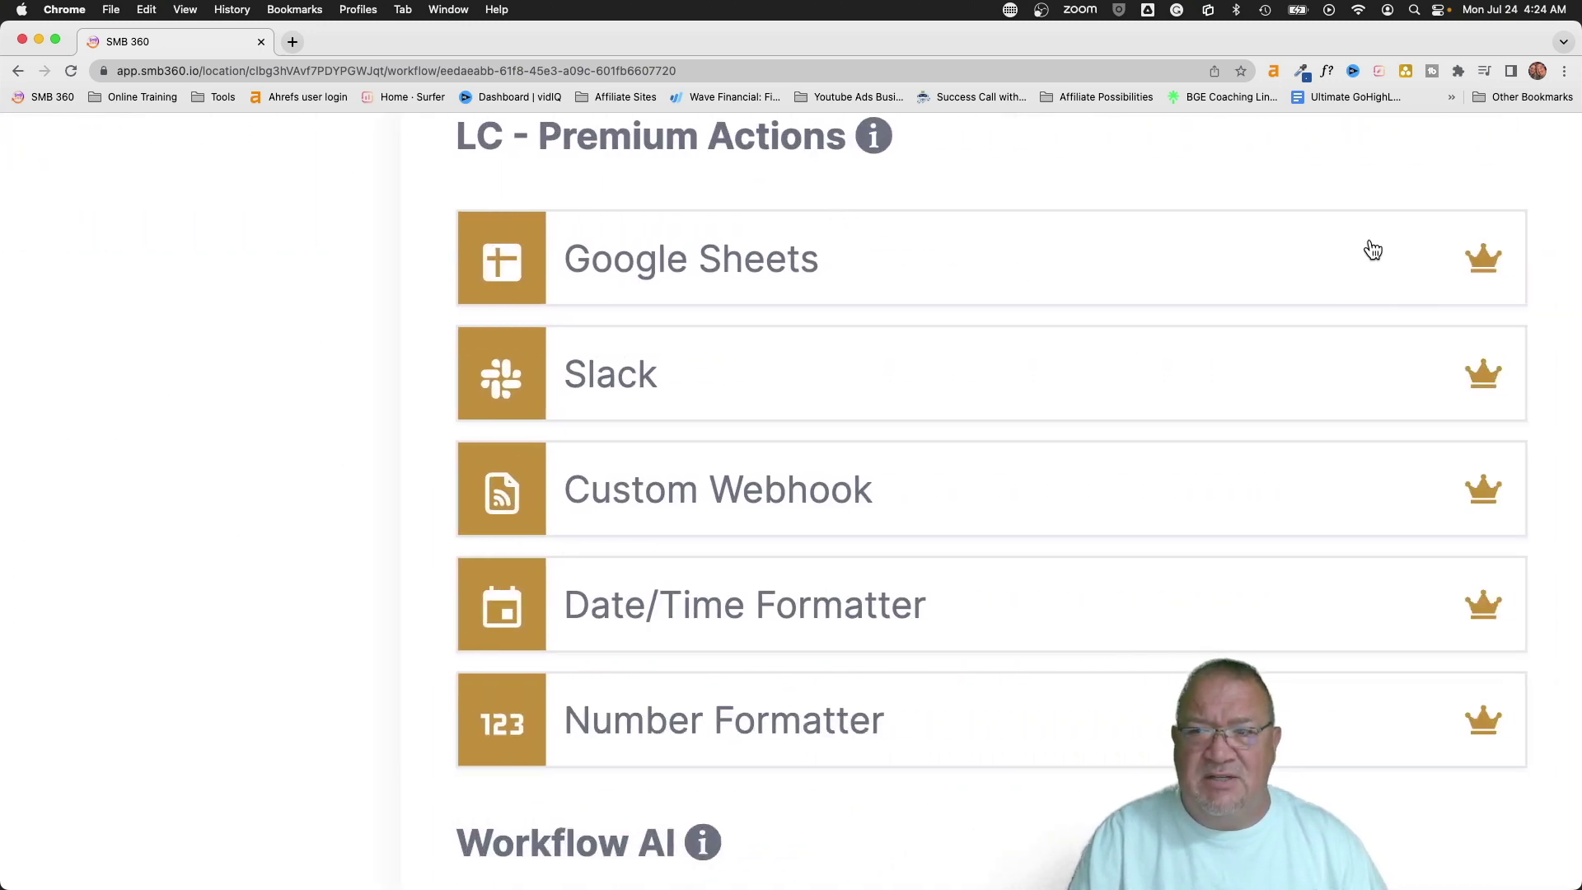
pyautogui.moveTo(1503, 251)
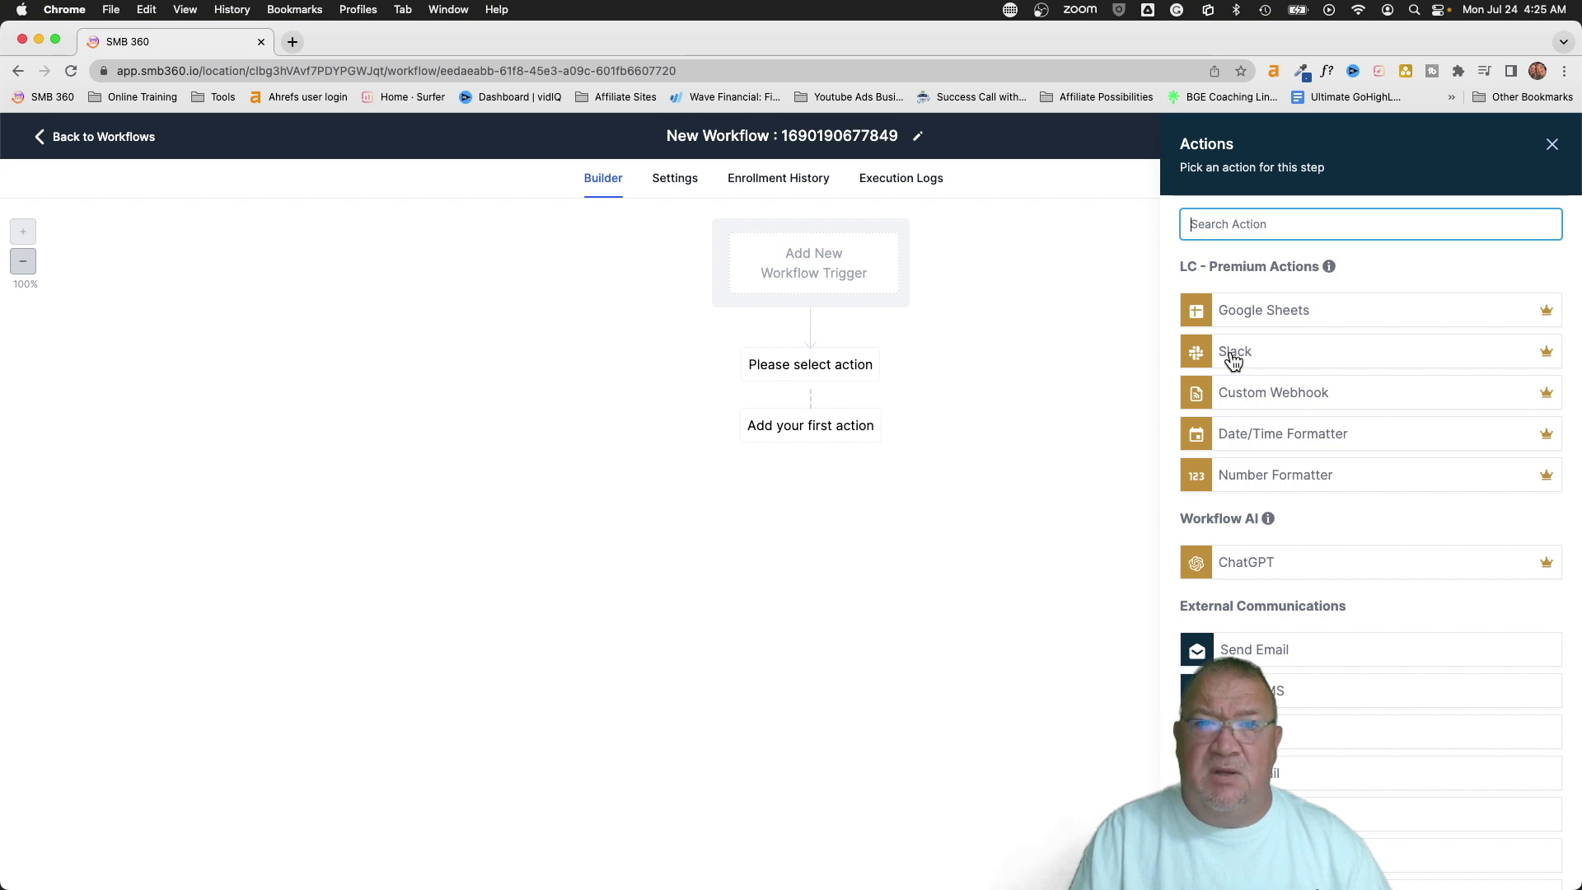
# Step: Choose Slack as the first action and start connecting the location's Slack account
pyautogui.click(315, 179)
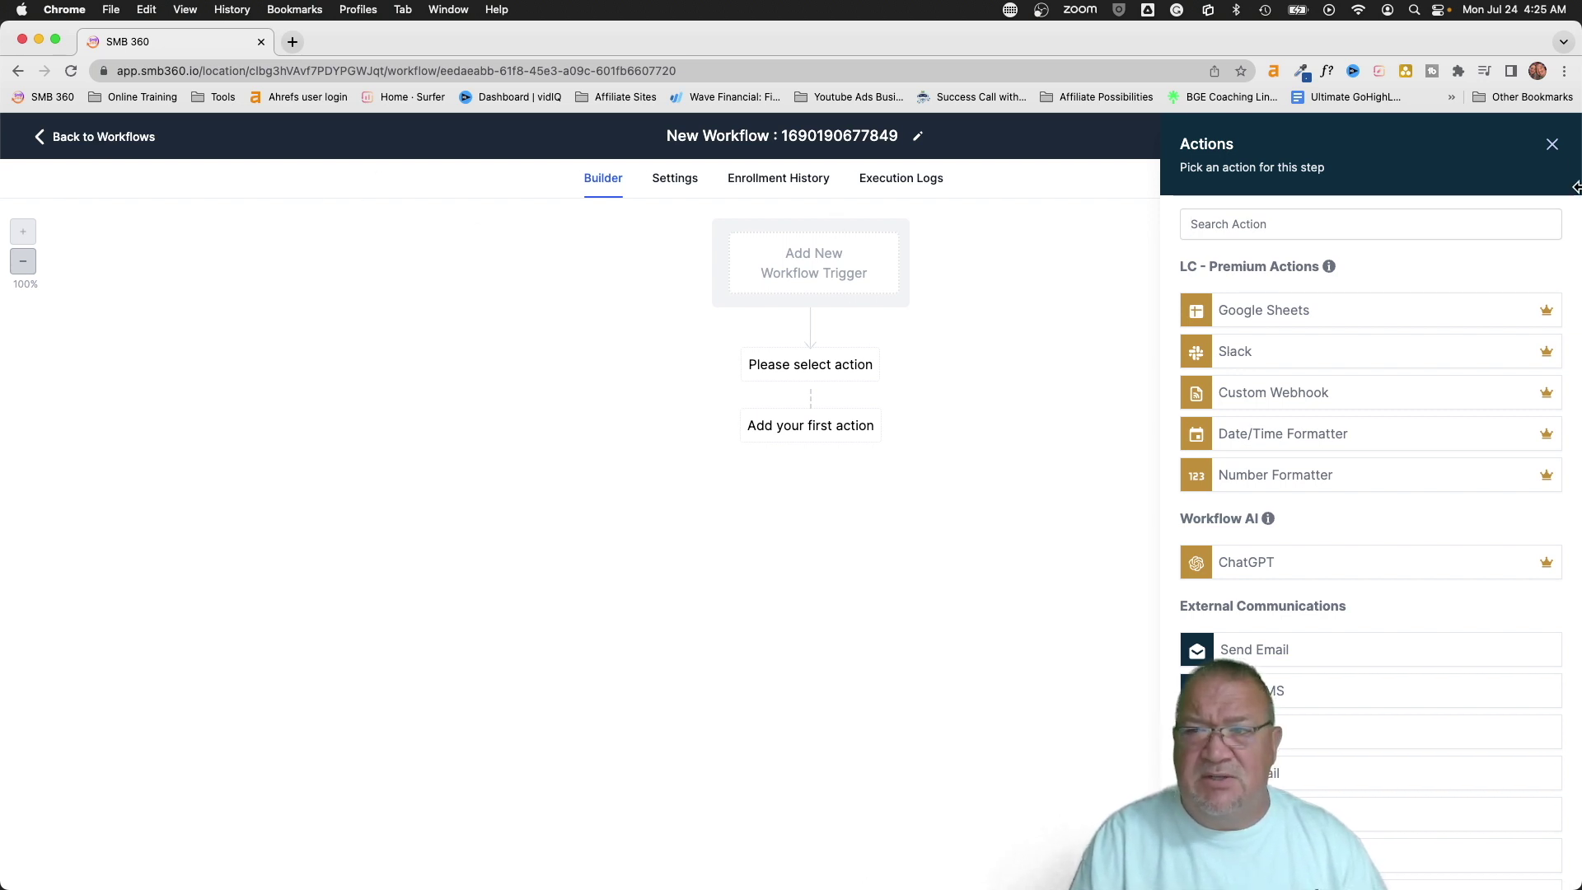
pyautogui.click(1234, 352)
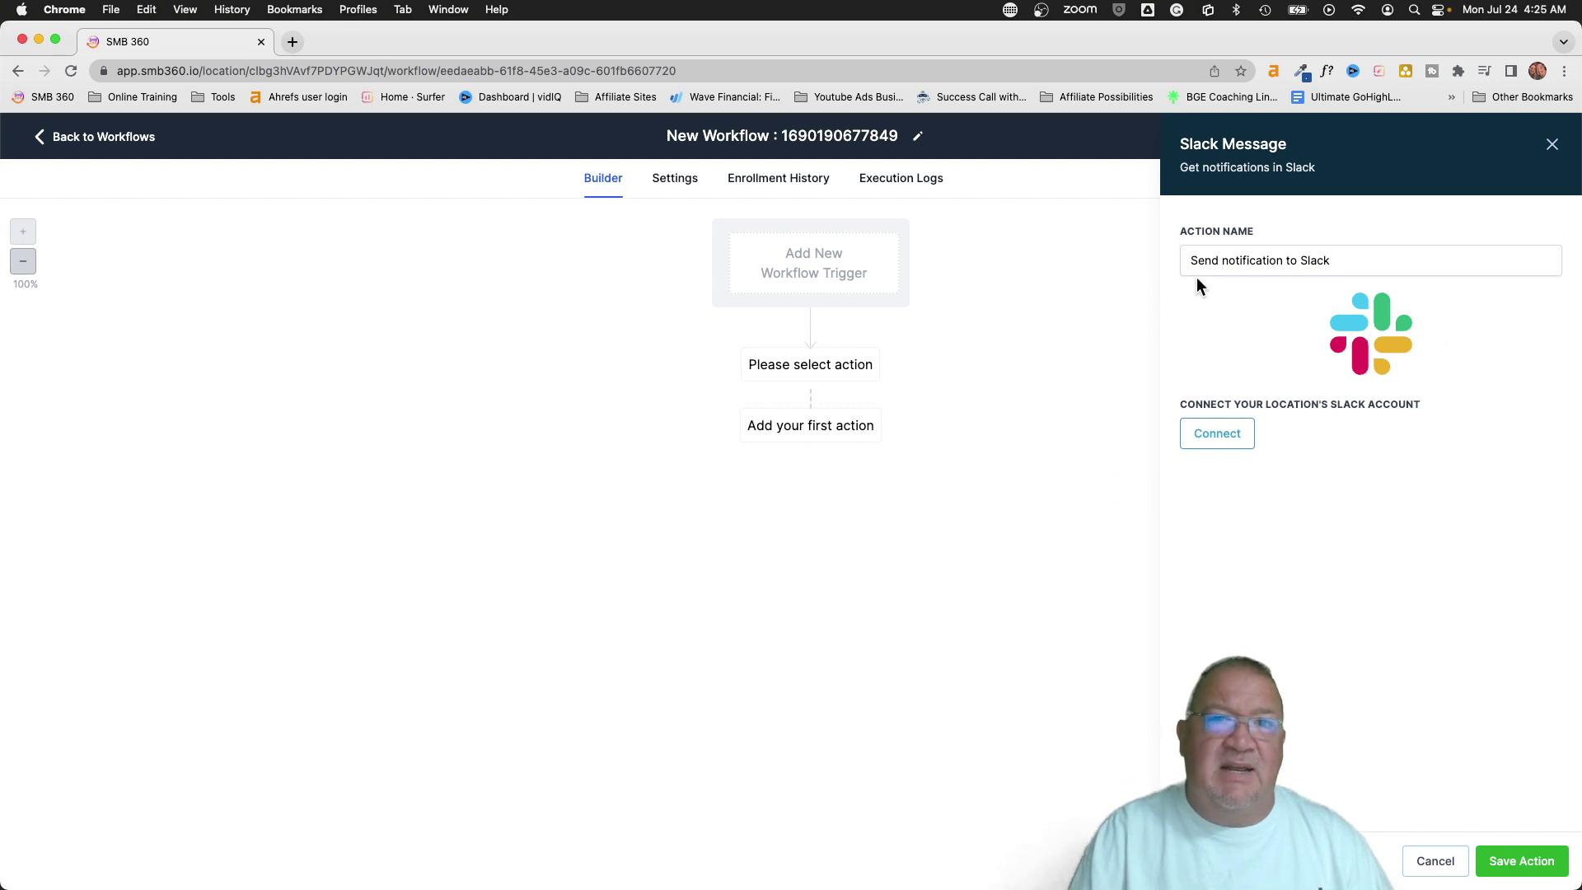
pyautogui.click(1218, 435)
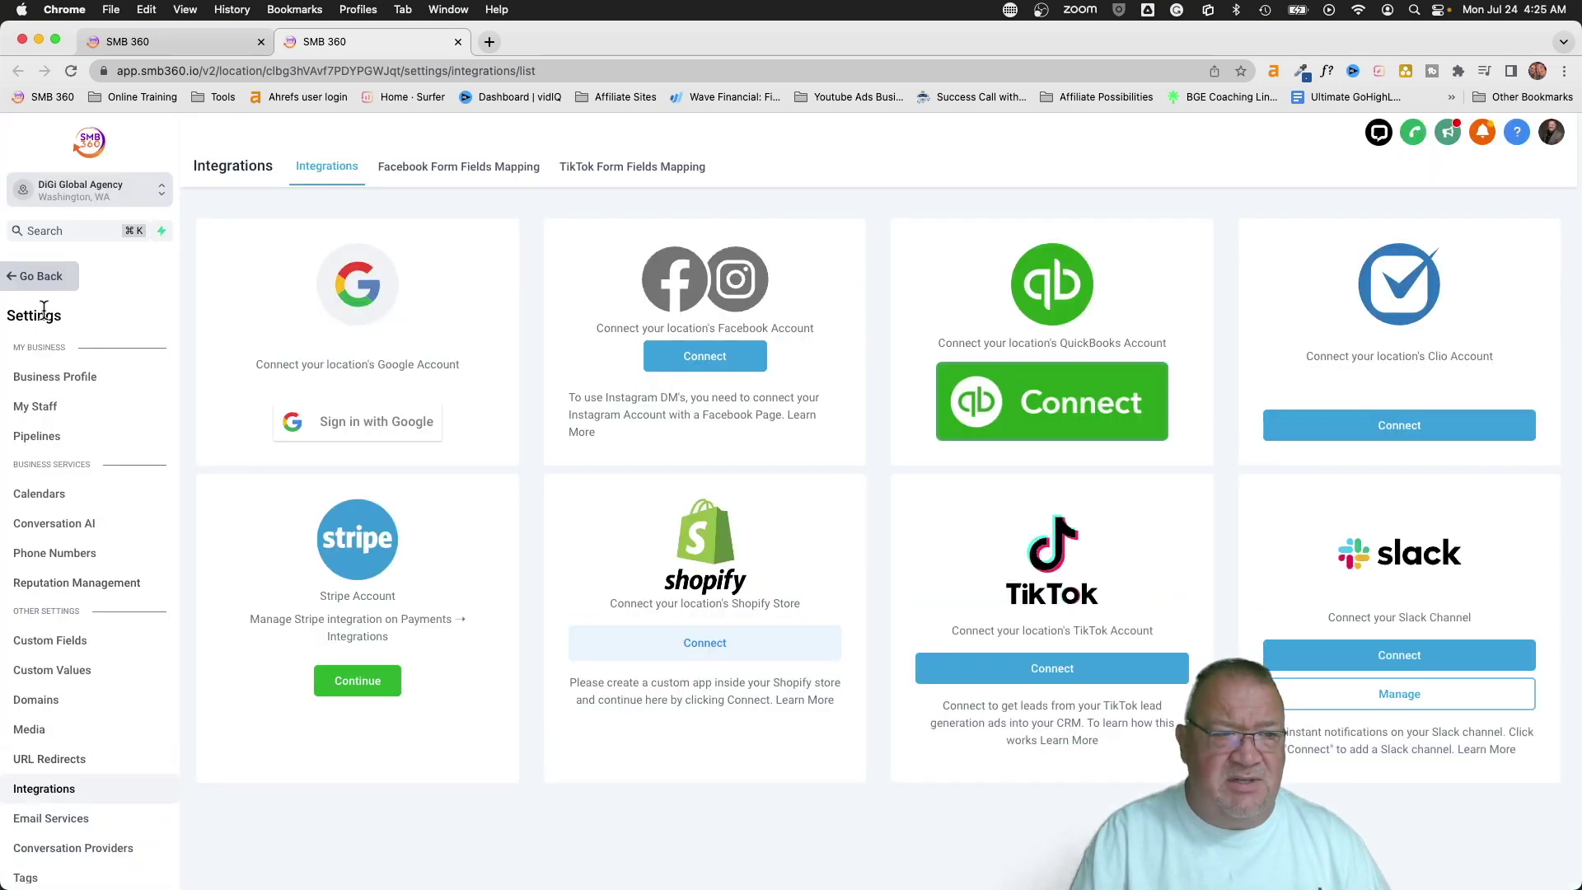
# Step: Go back to the dashboard and open Settings > Integrations
pyautogui.click(33, 280)
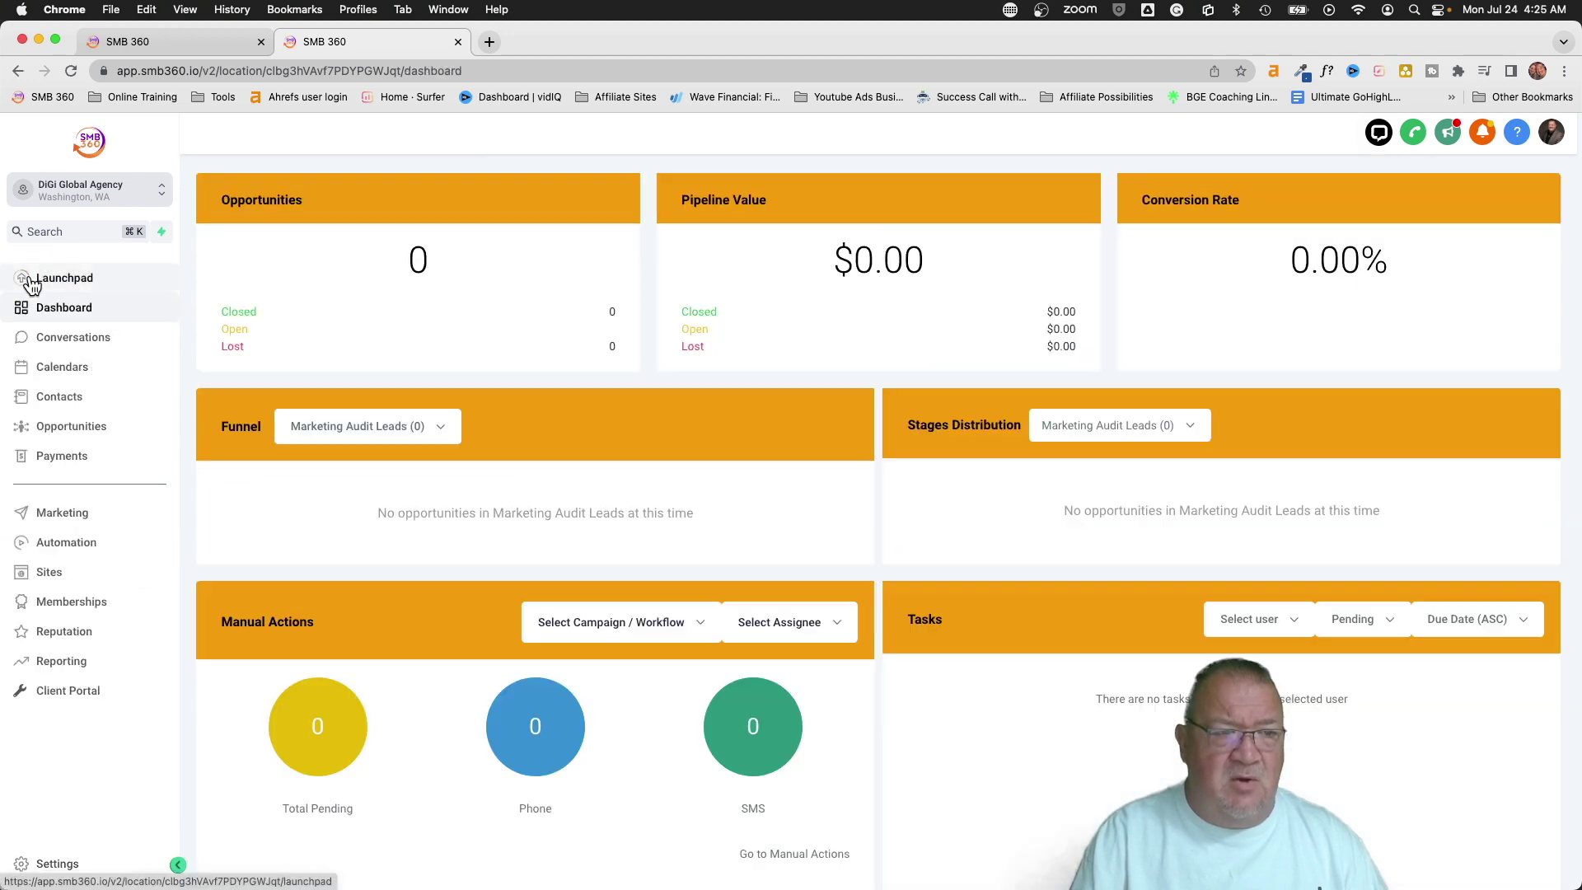
pyautogui.click(56, 867)
pyautogui.scroll(-3, 75, 688)
pyautogui.click(73, 691)
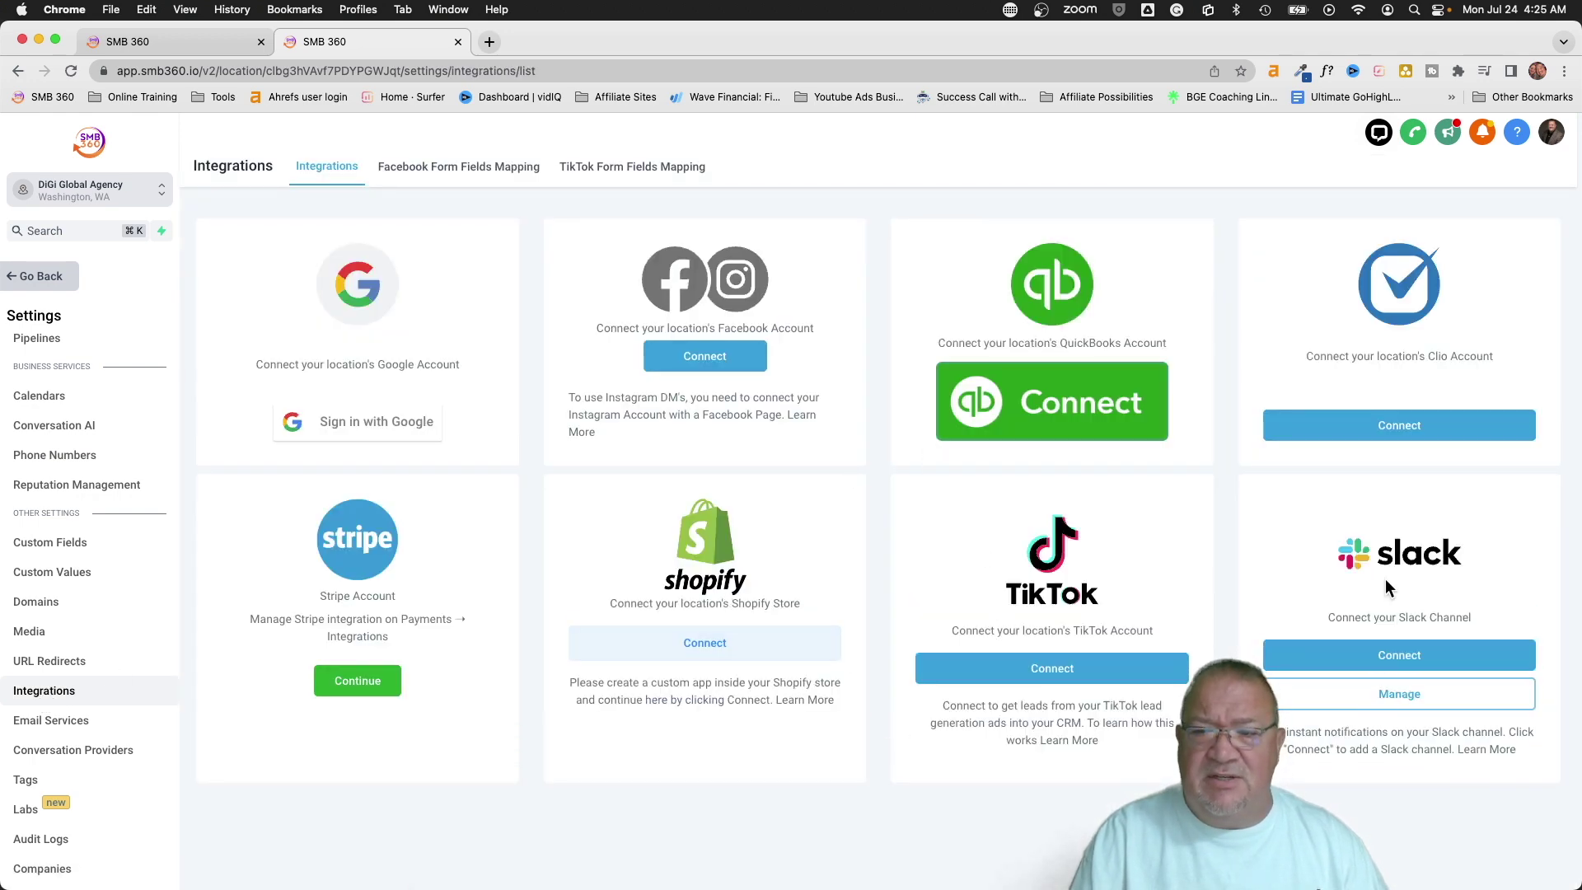
# Step: Review the Slack integration card, then bring the Slack desktop app to the front
pyautogui.scroll(6, 1386, 585)
pyautogui.scroll(-3, 1386, 586)
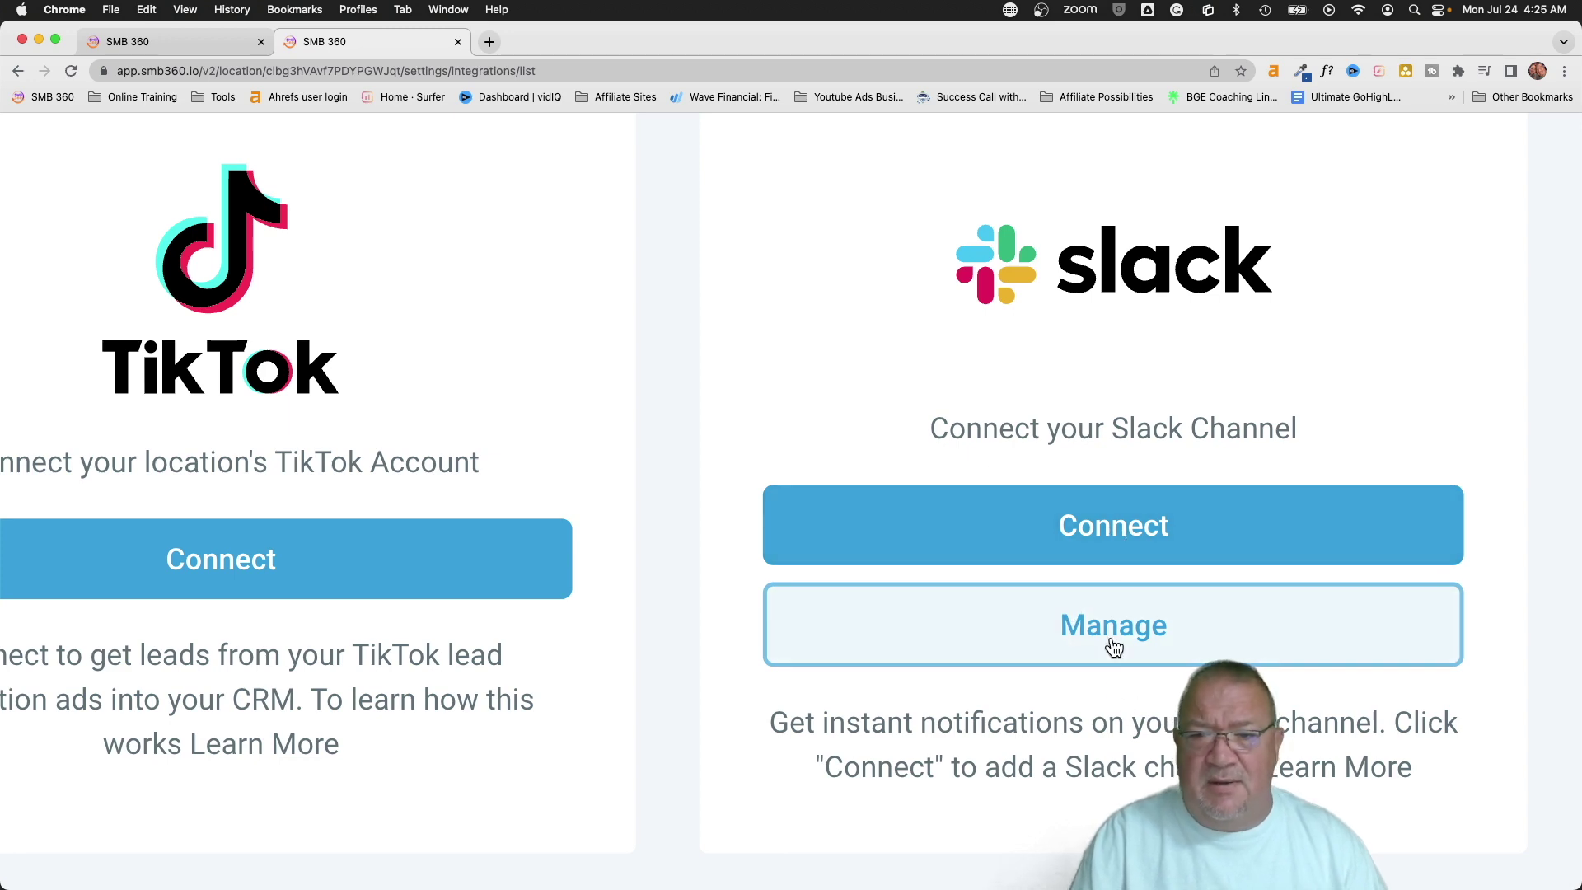
pyautogui.scroll(-6, 1114, 647)
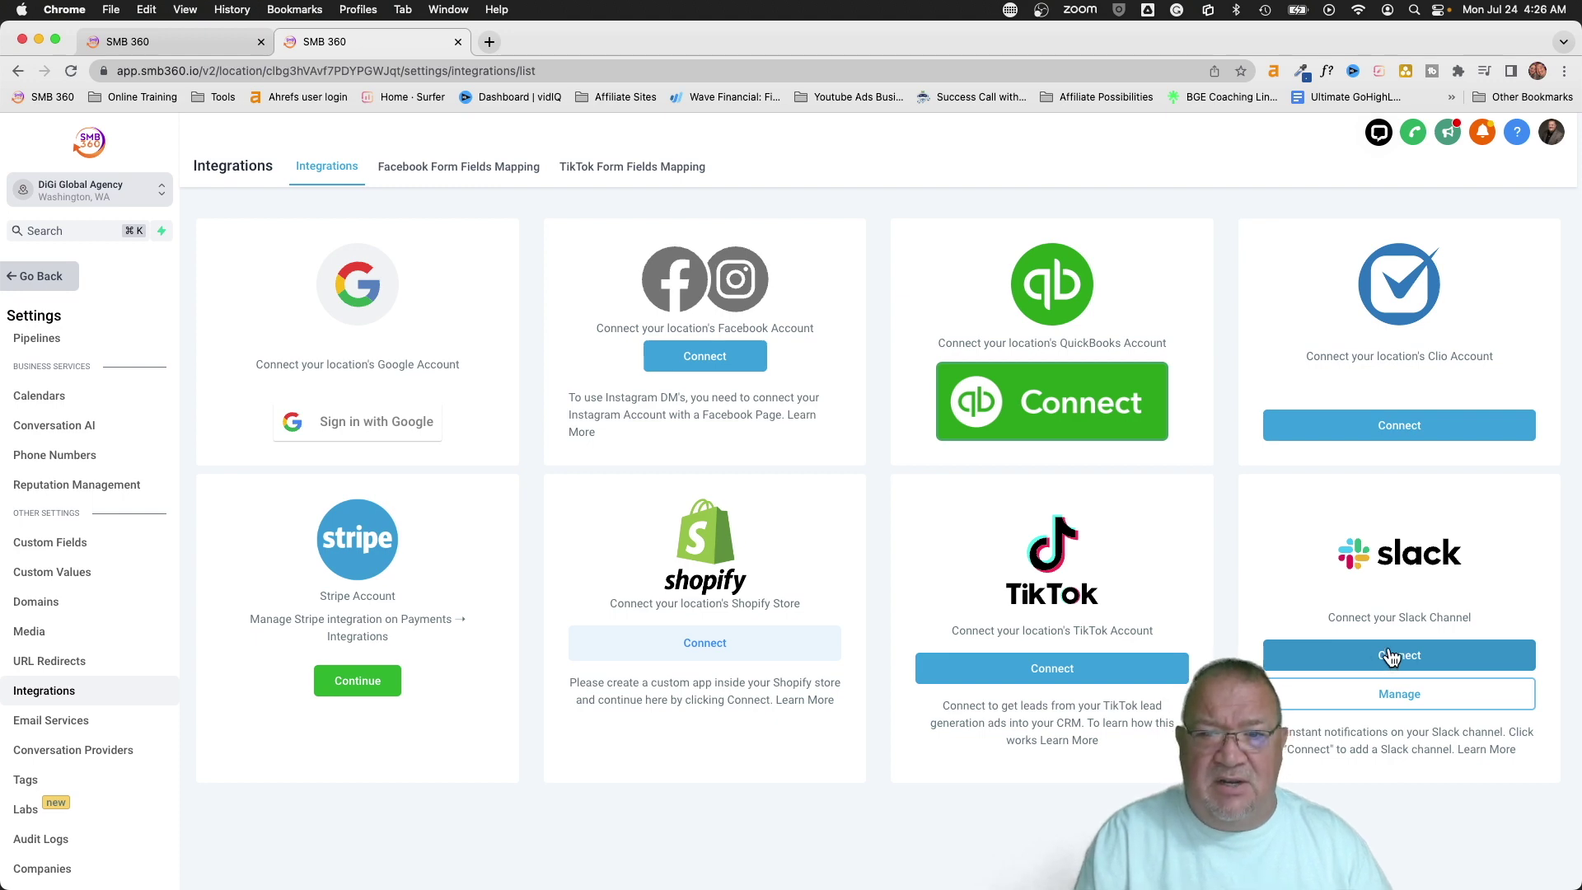
pyautogui.hotkey('ctrl', 'Up')
pyautogui.click(569, 349)
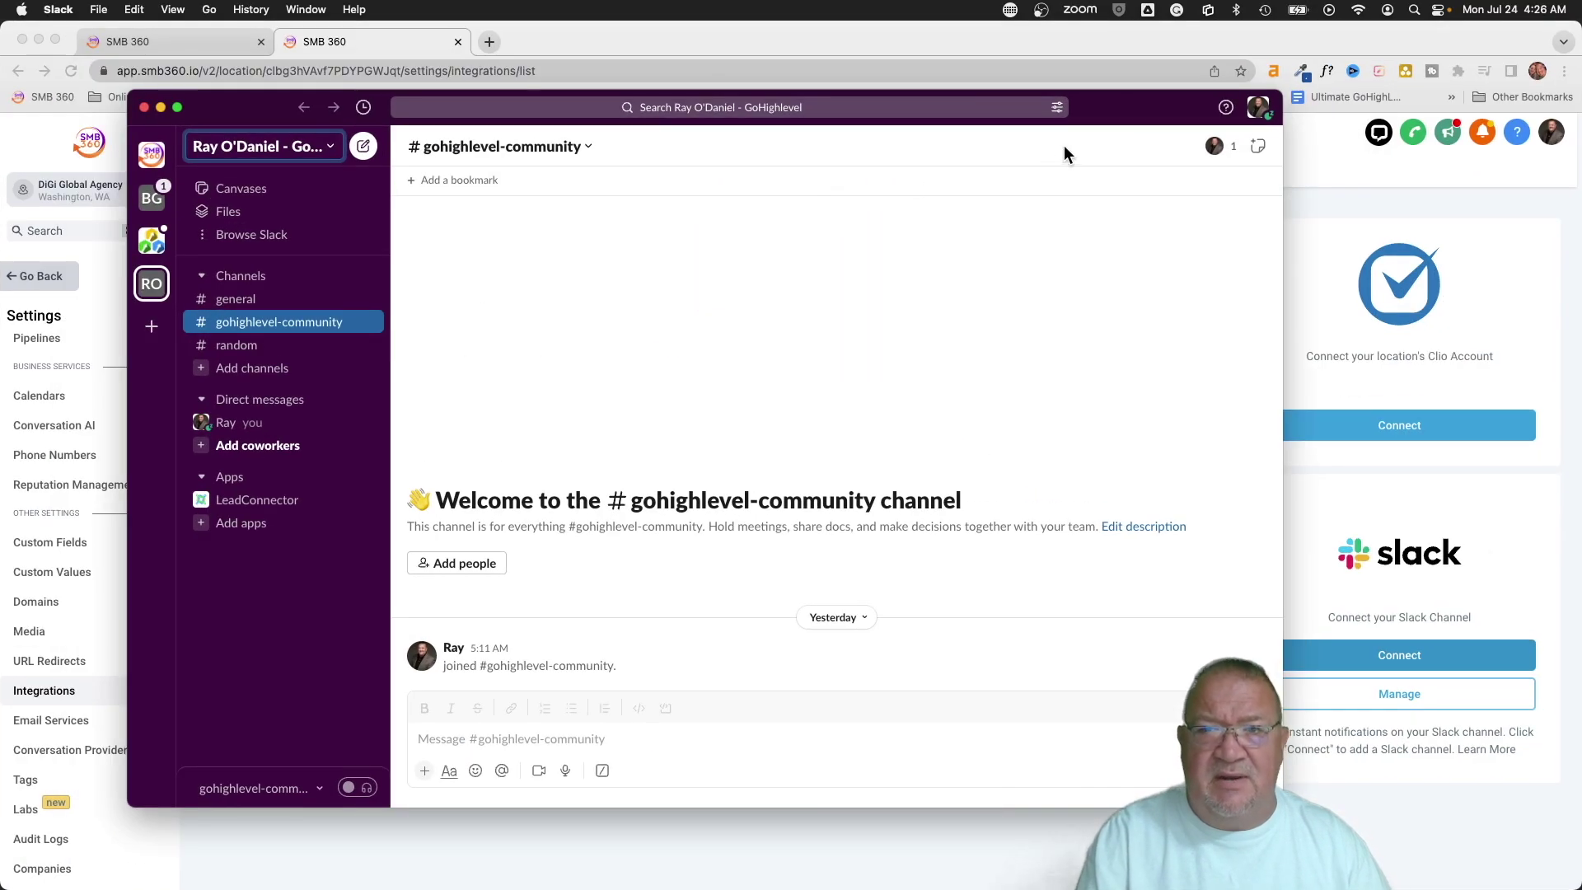
# Step: Inspect the Slack workspace menu and channel list, then return to the browser's Integrations page
pyautogui.moveTo(1119, 107); pyautogui.dragTo(1132, 107)
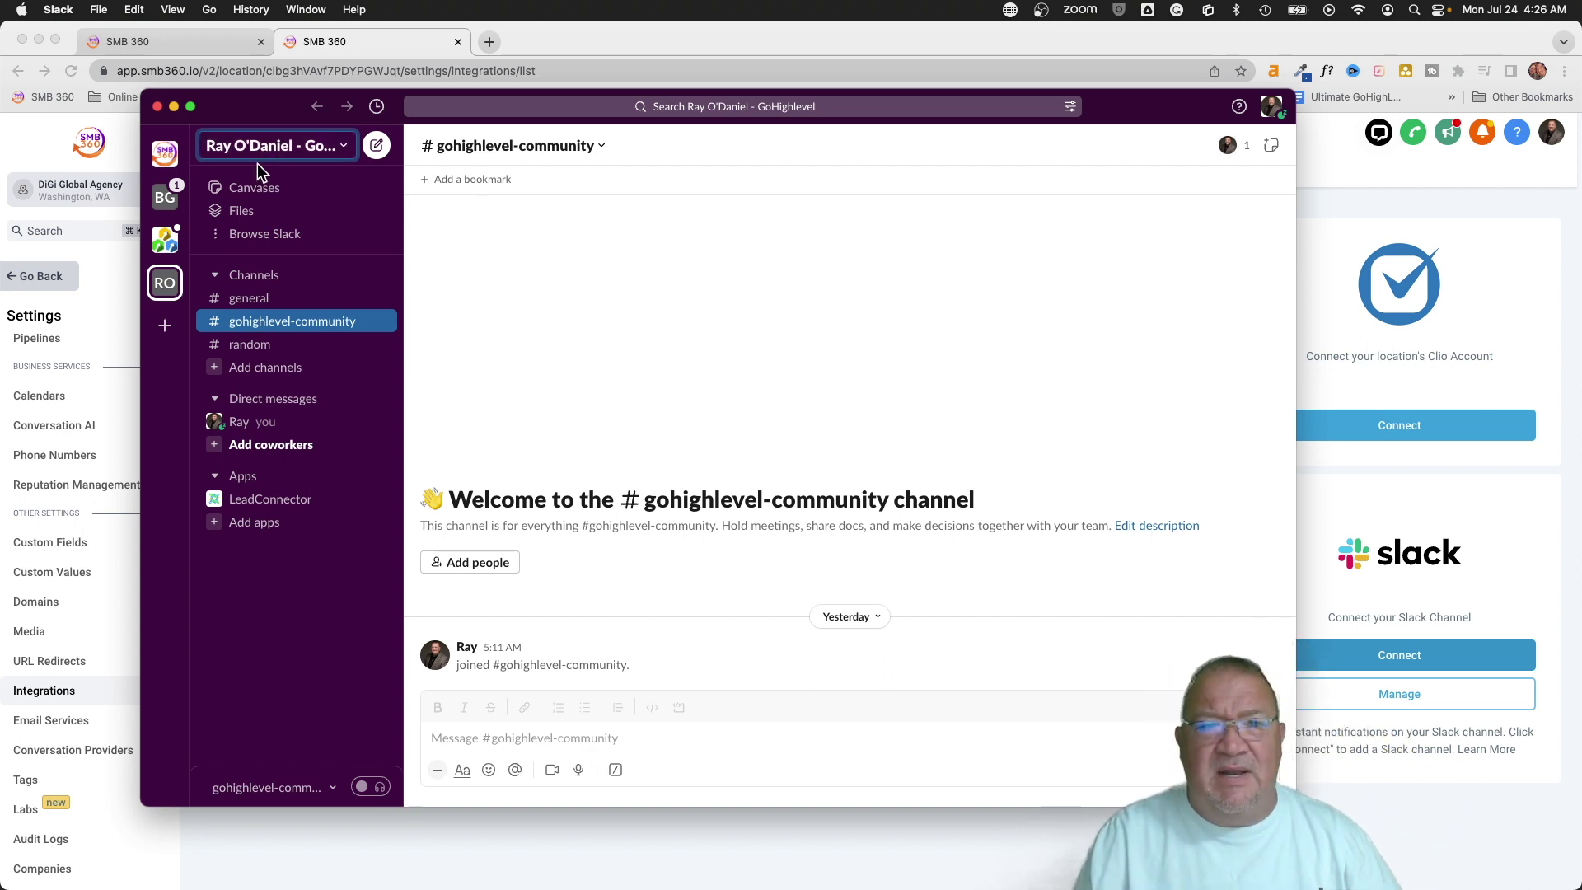
pyautogui.click(326, 145)
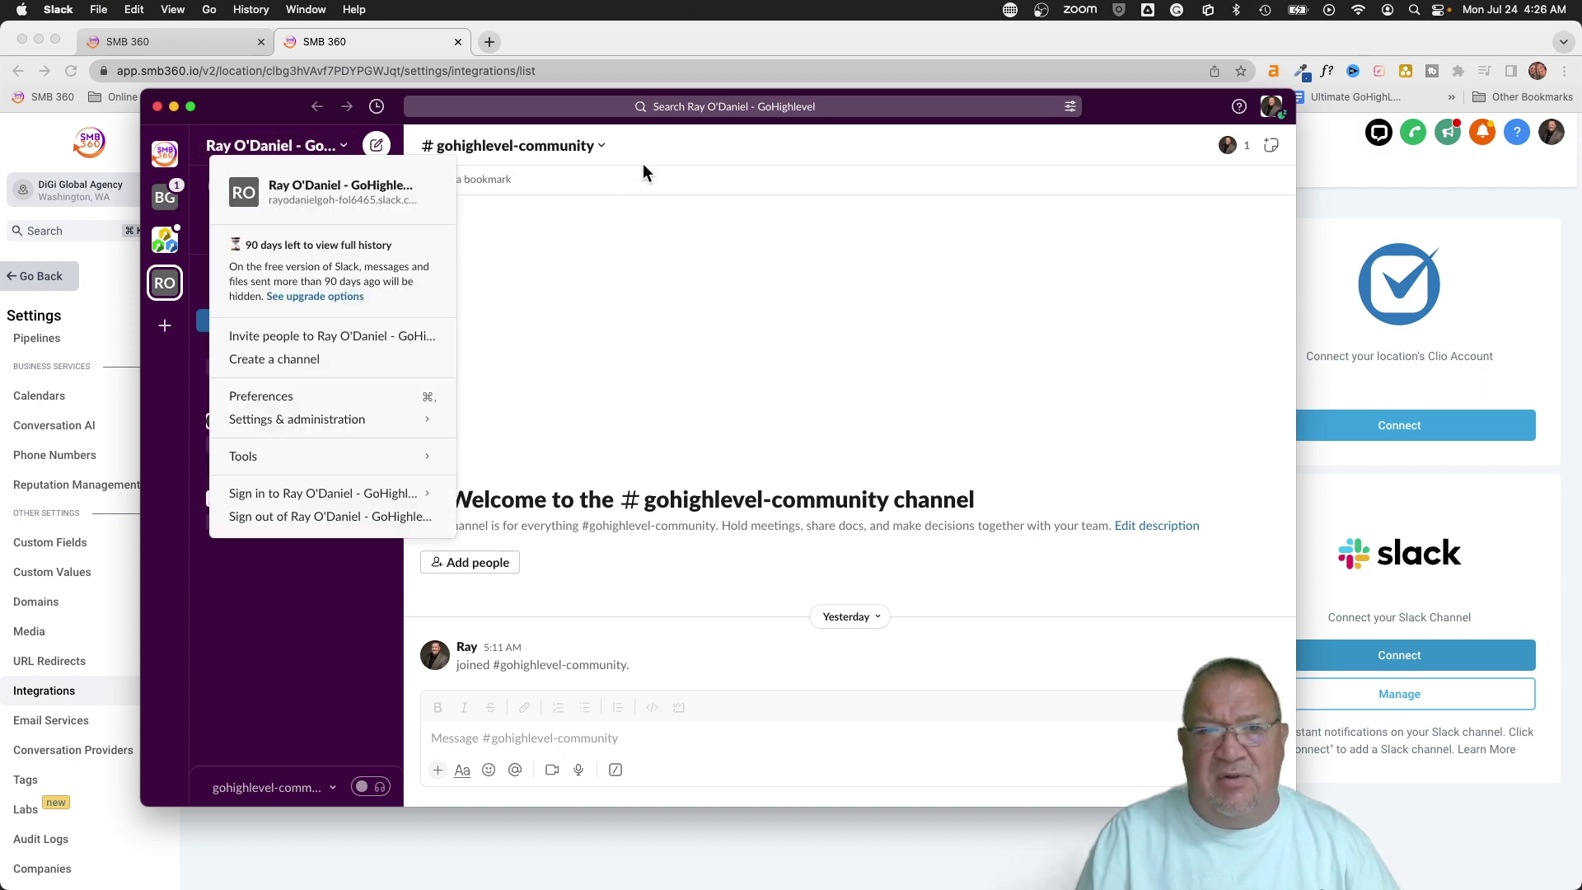
pyautogui.click(660, 142)
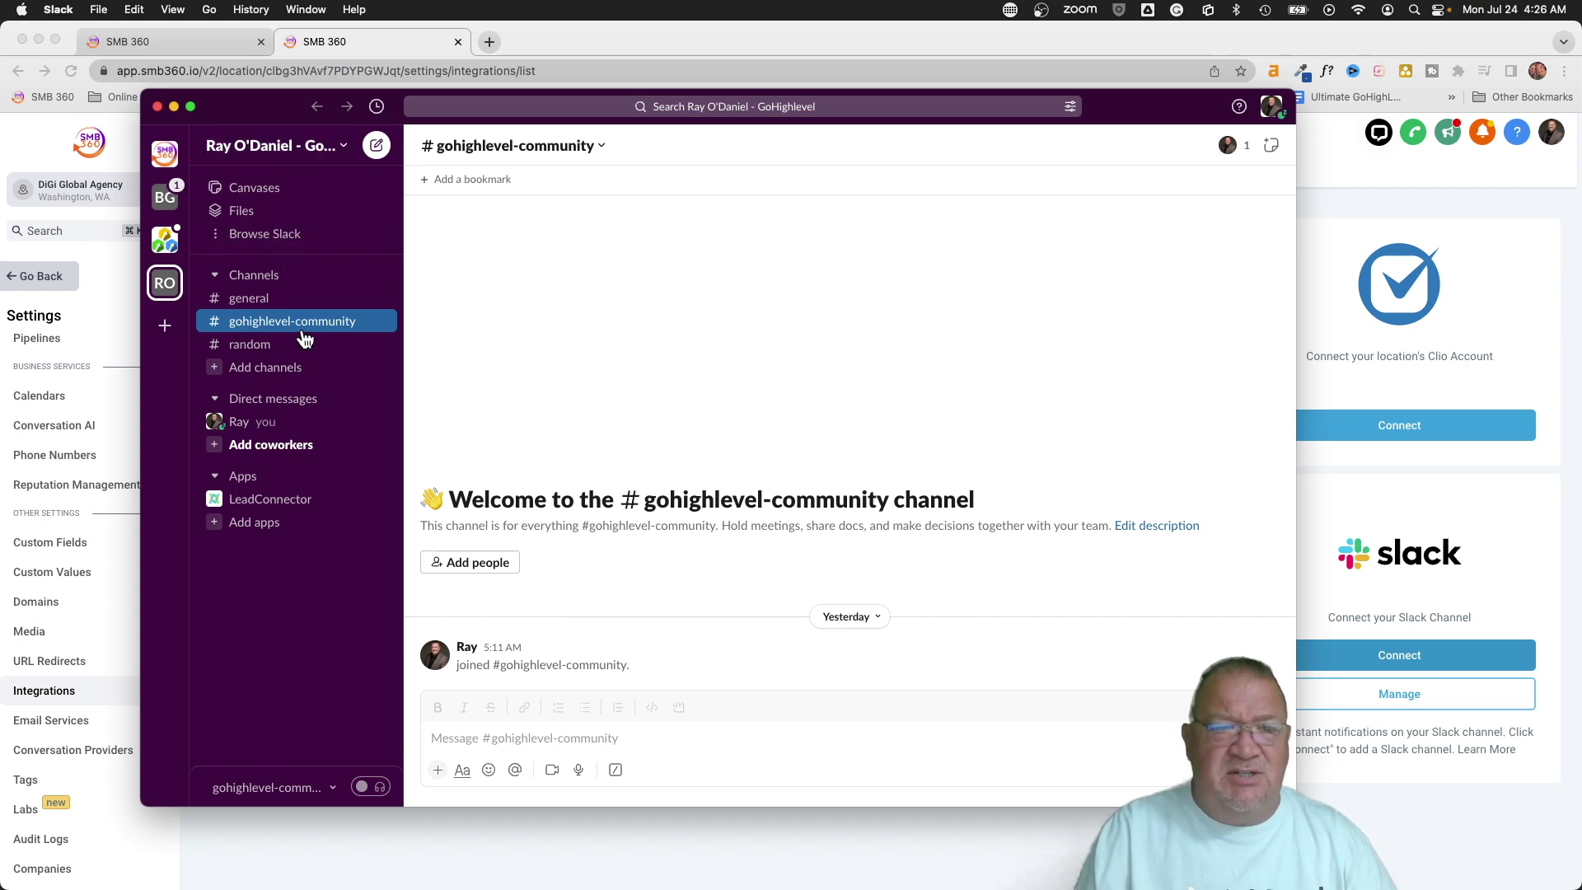
pyautogui.moveTo(298, 353); pyautogui.dragTo(191, 74)
pyautogui.moveTo(295, 156); pyautogui.dragTo(283, 116)
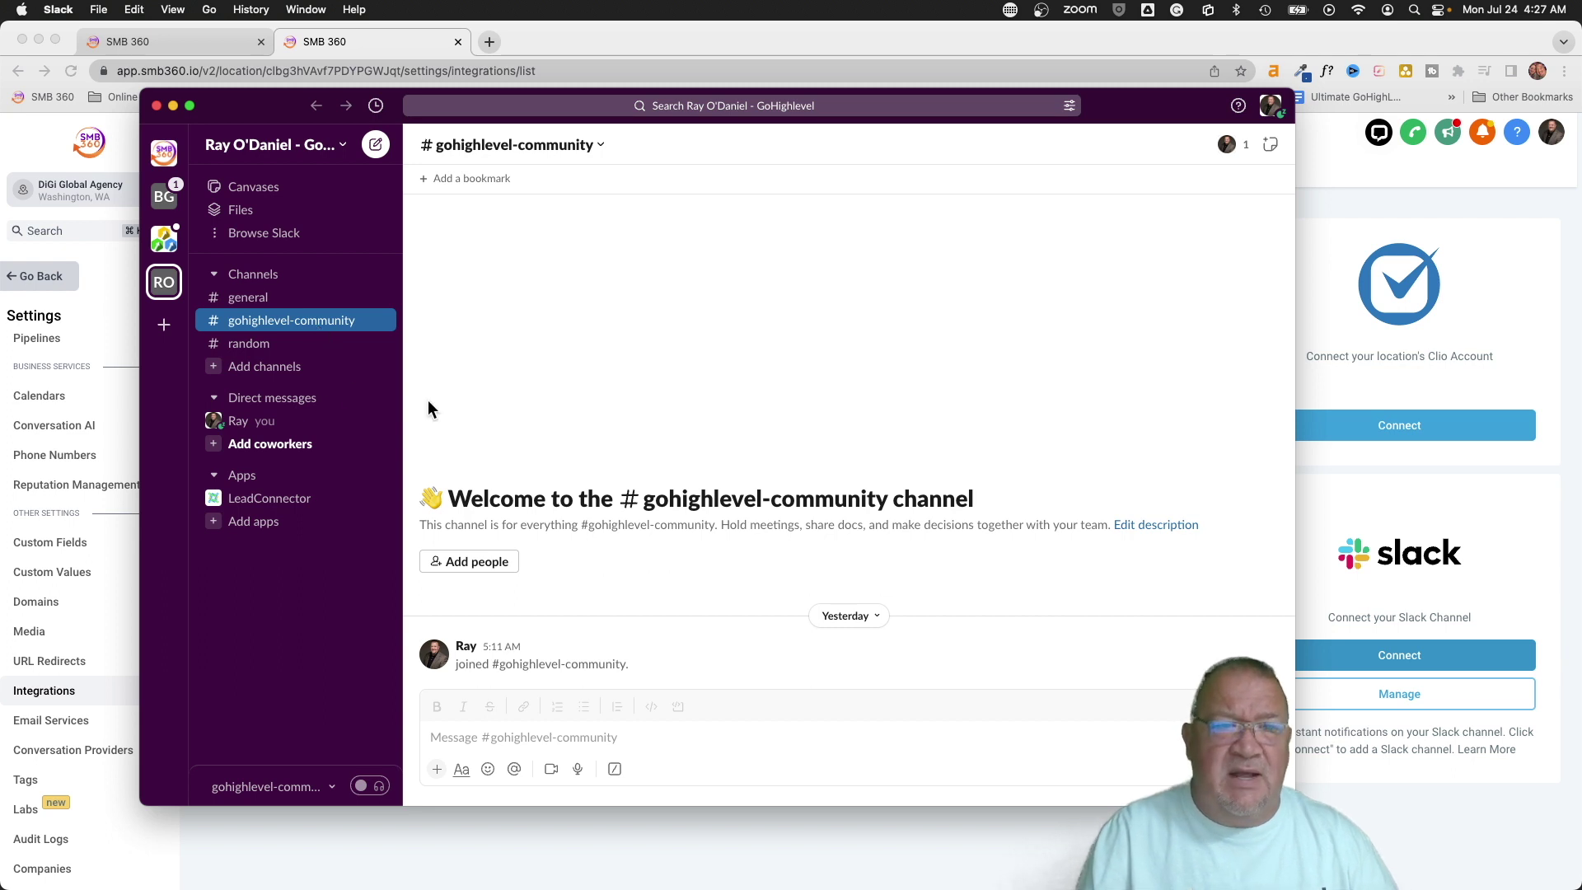
pyautogui.moveTo(248, 105); pyautogui.dragTo(265, 115)
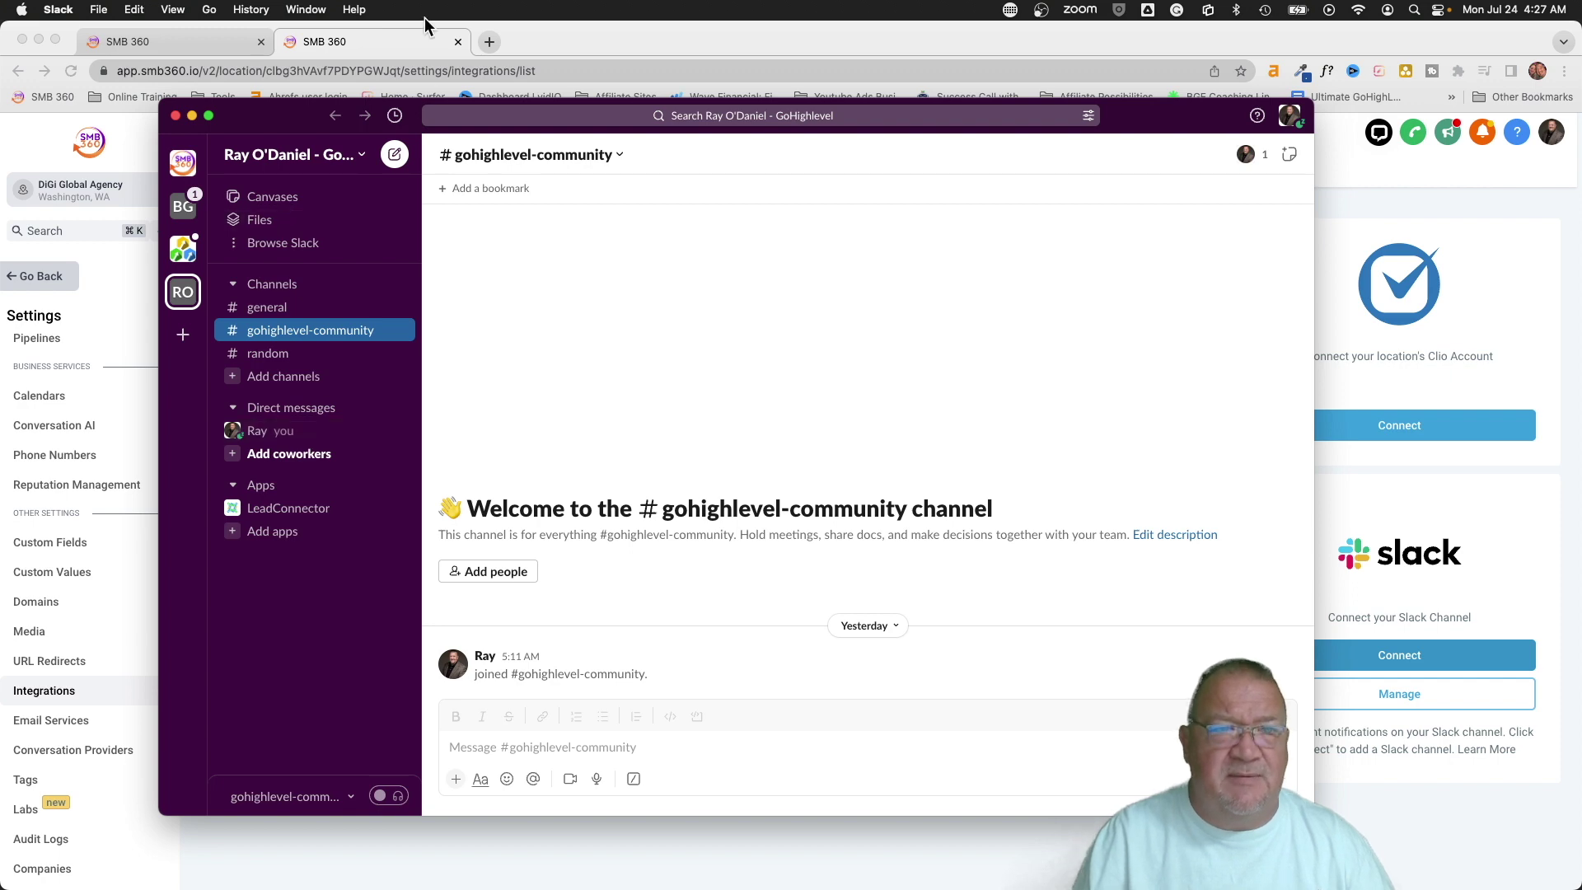
pyautogui.click(384, 32)
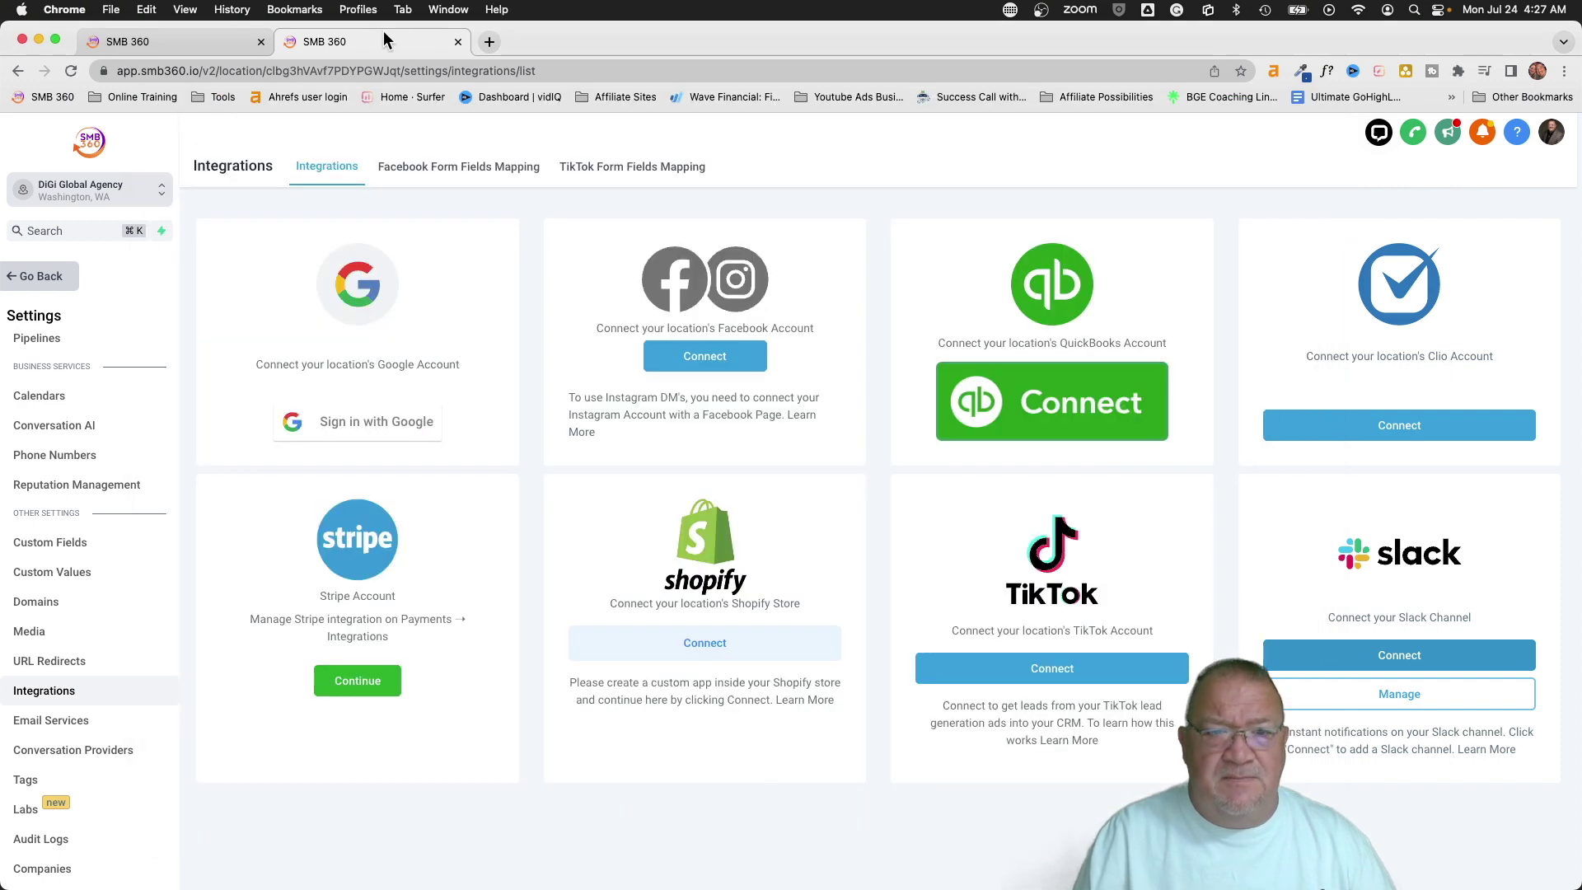
# Step: Connect Slack from the Integrations page, choosing the workspace and allowing LeadConnector access
pyautogui.click(1411, 656)
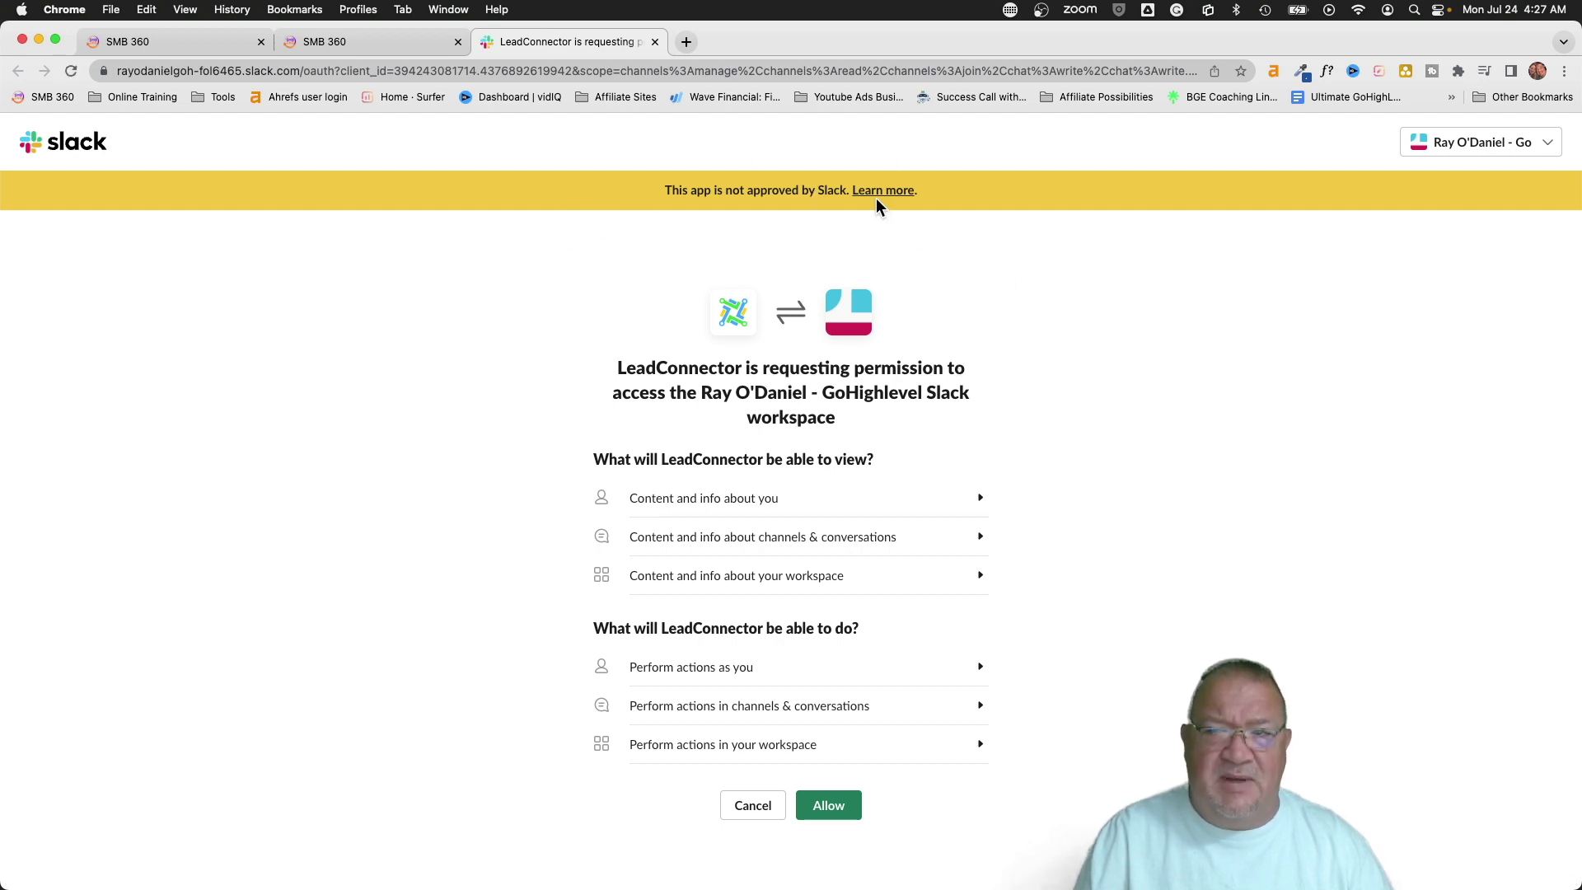
pyautogui.click(1545, 147)
pyautogui.click(1411, 309)
pyautogui.scroll(2, 1411, 305)
pyautogui.scroll(5, 1411, 316)
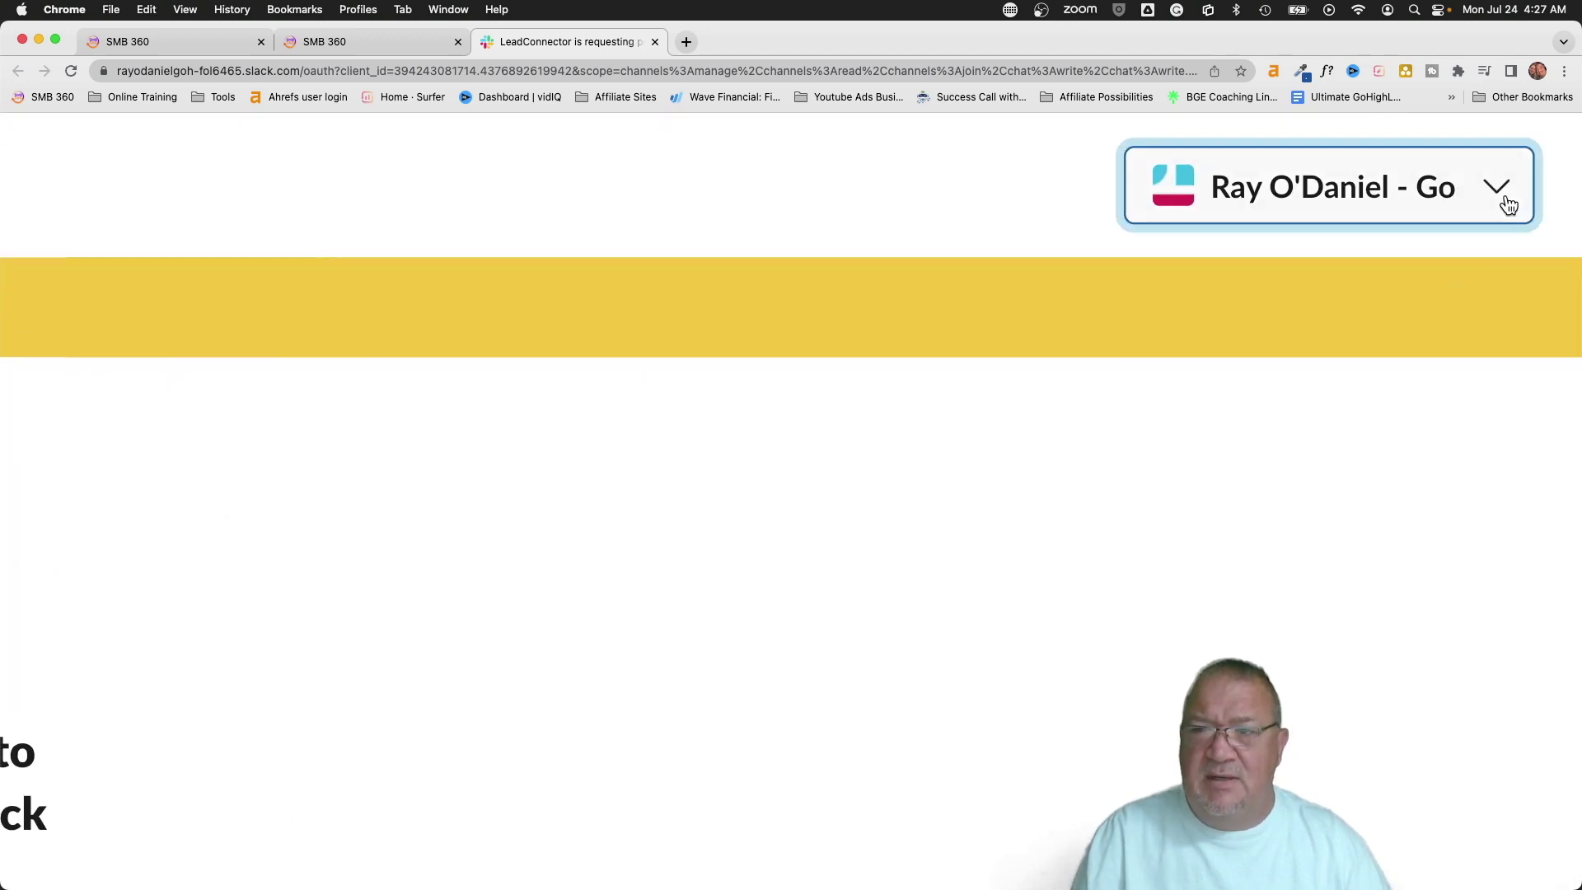
pyautogui.hscroll(-10, 1508, 204)
pyautogui.hscroll(15, 1526, 196)
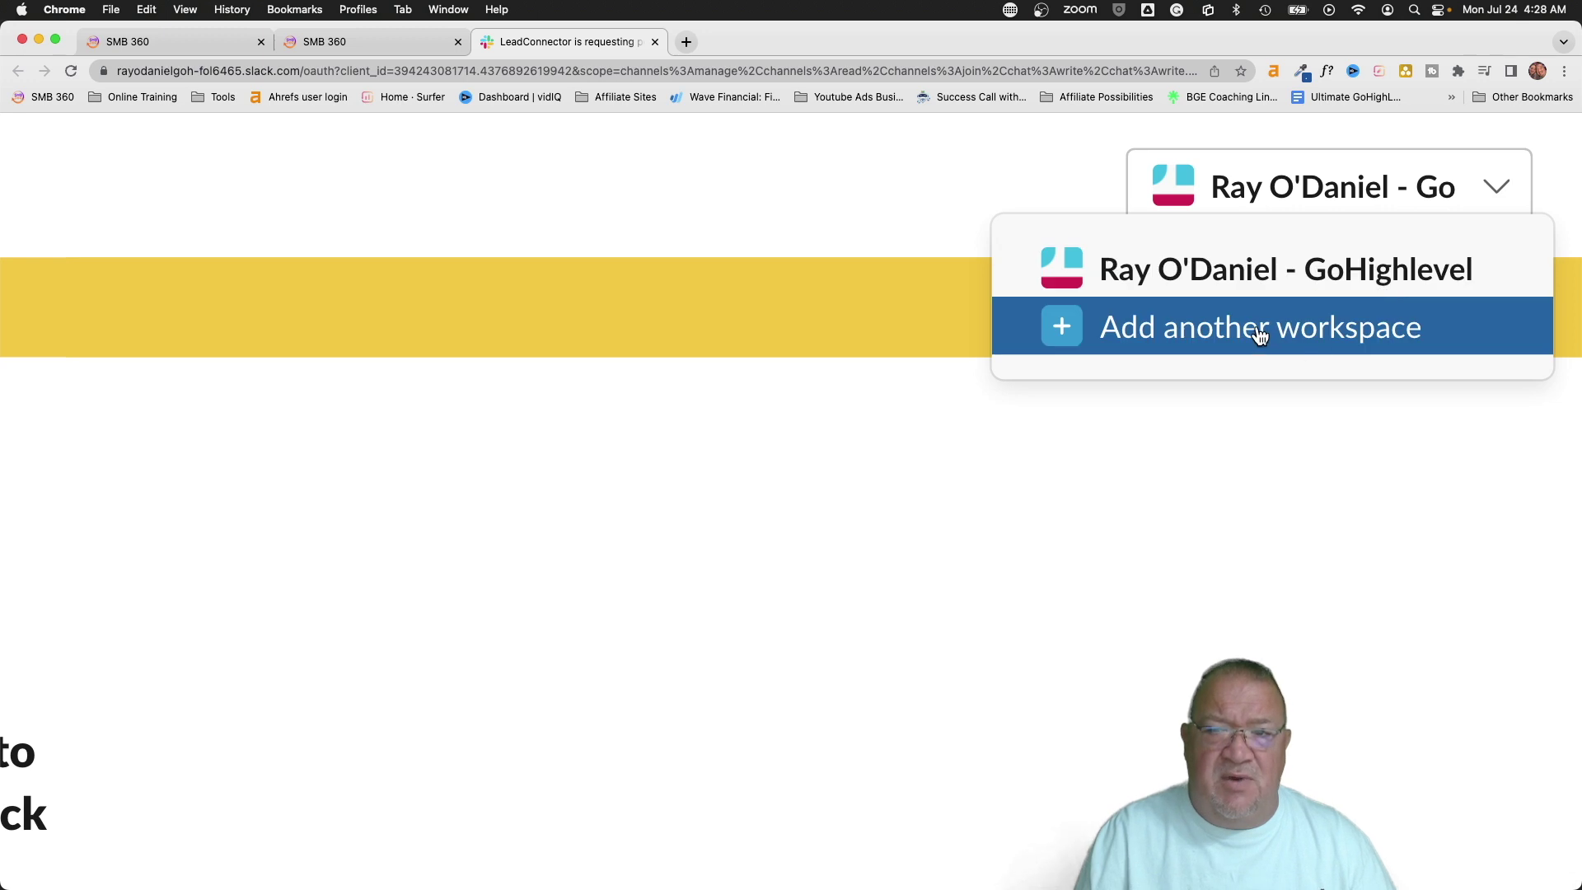
pyautogui.click(1226, 273)
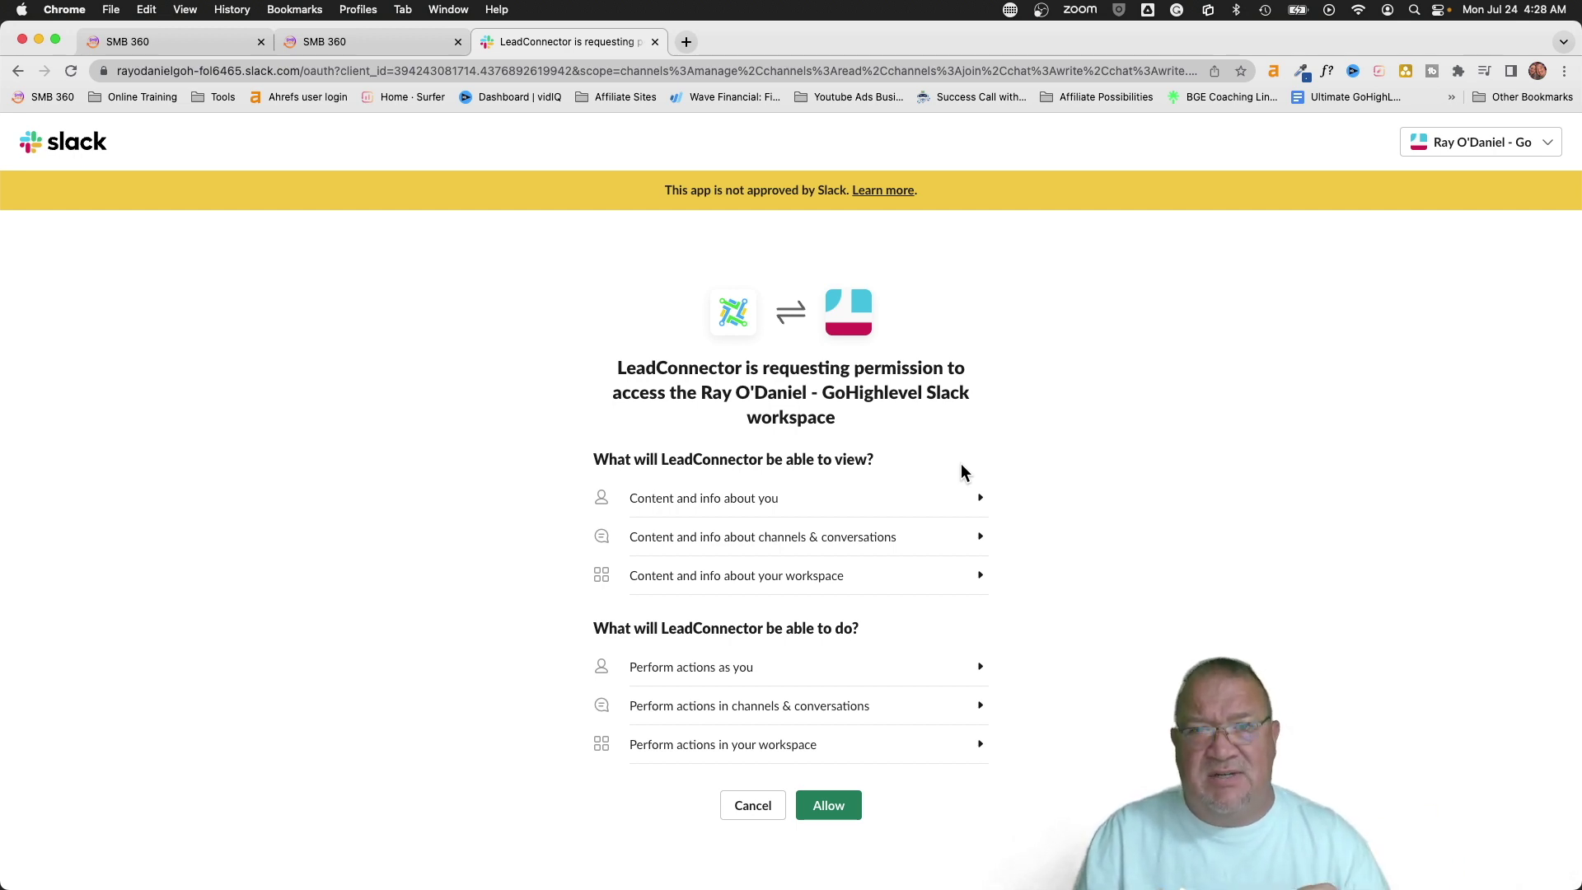
pyautogui.click(827, 812)
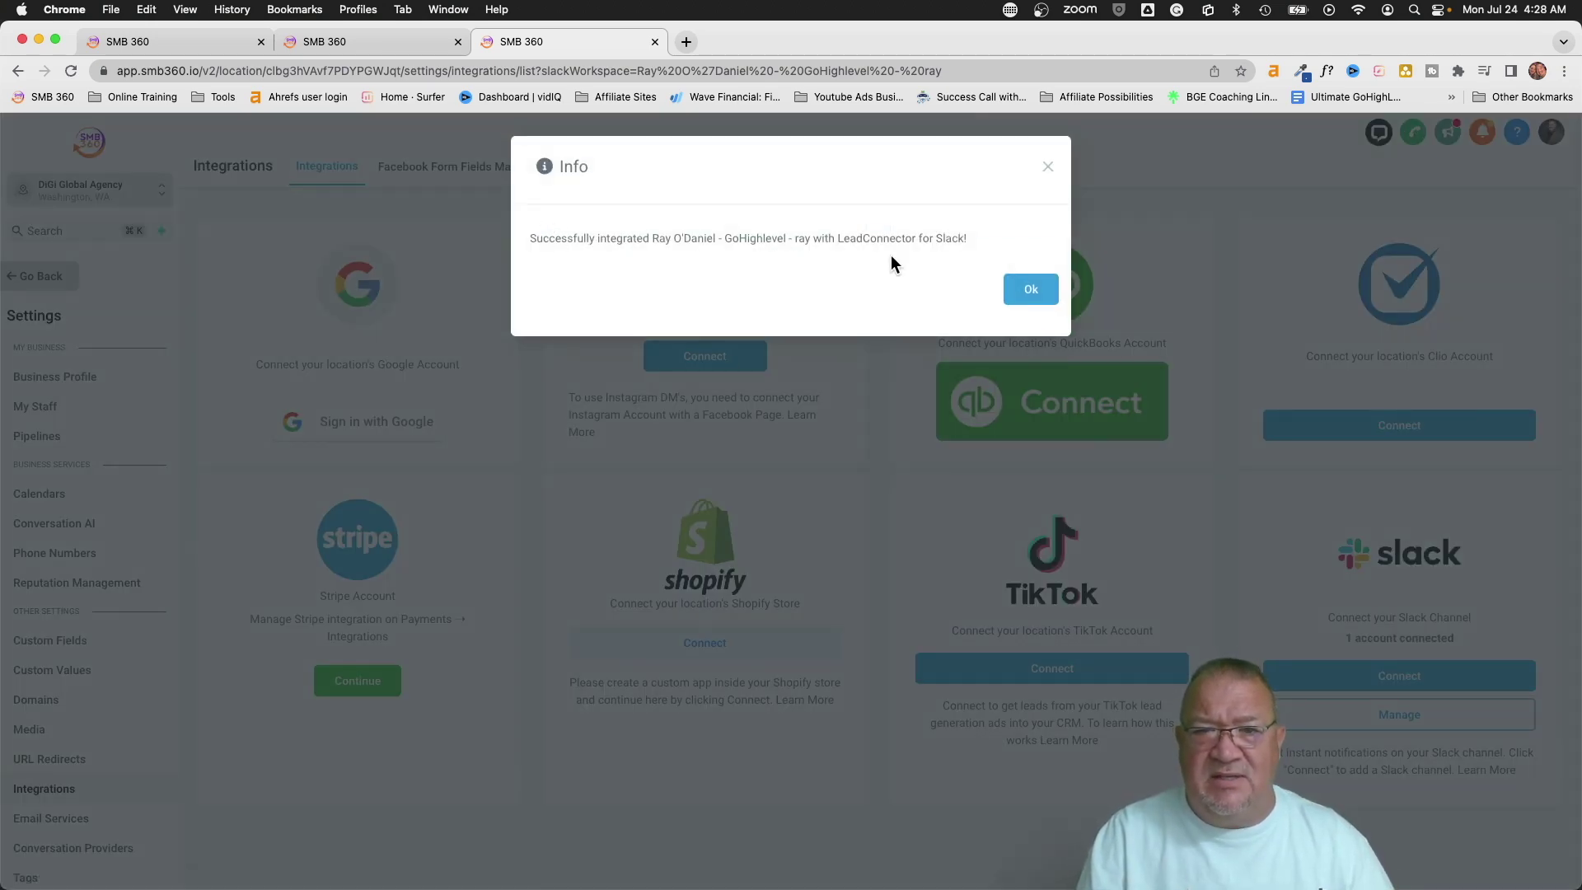
# Step: Dismiss the integration success message and go to the Automation Workflow List
pyautogui.click(1031, 288)
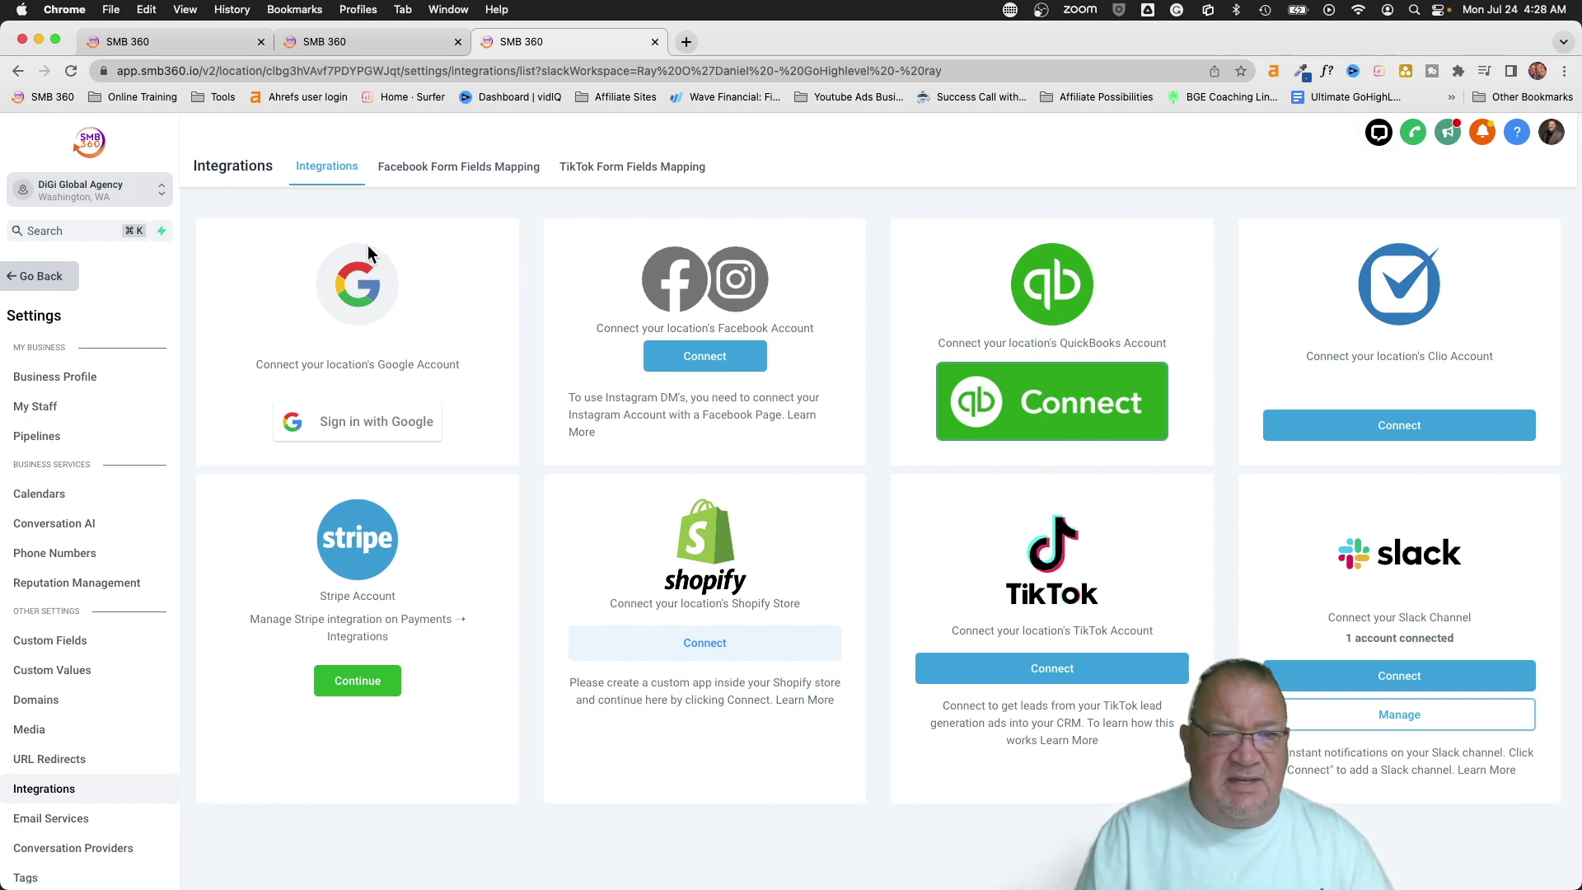
pyautogui.click(336, 39)
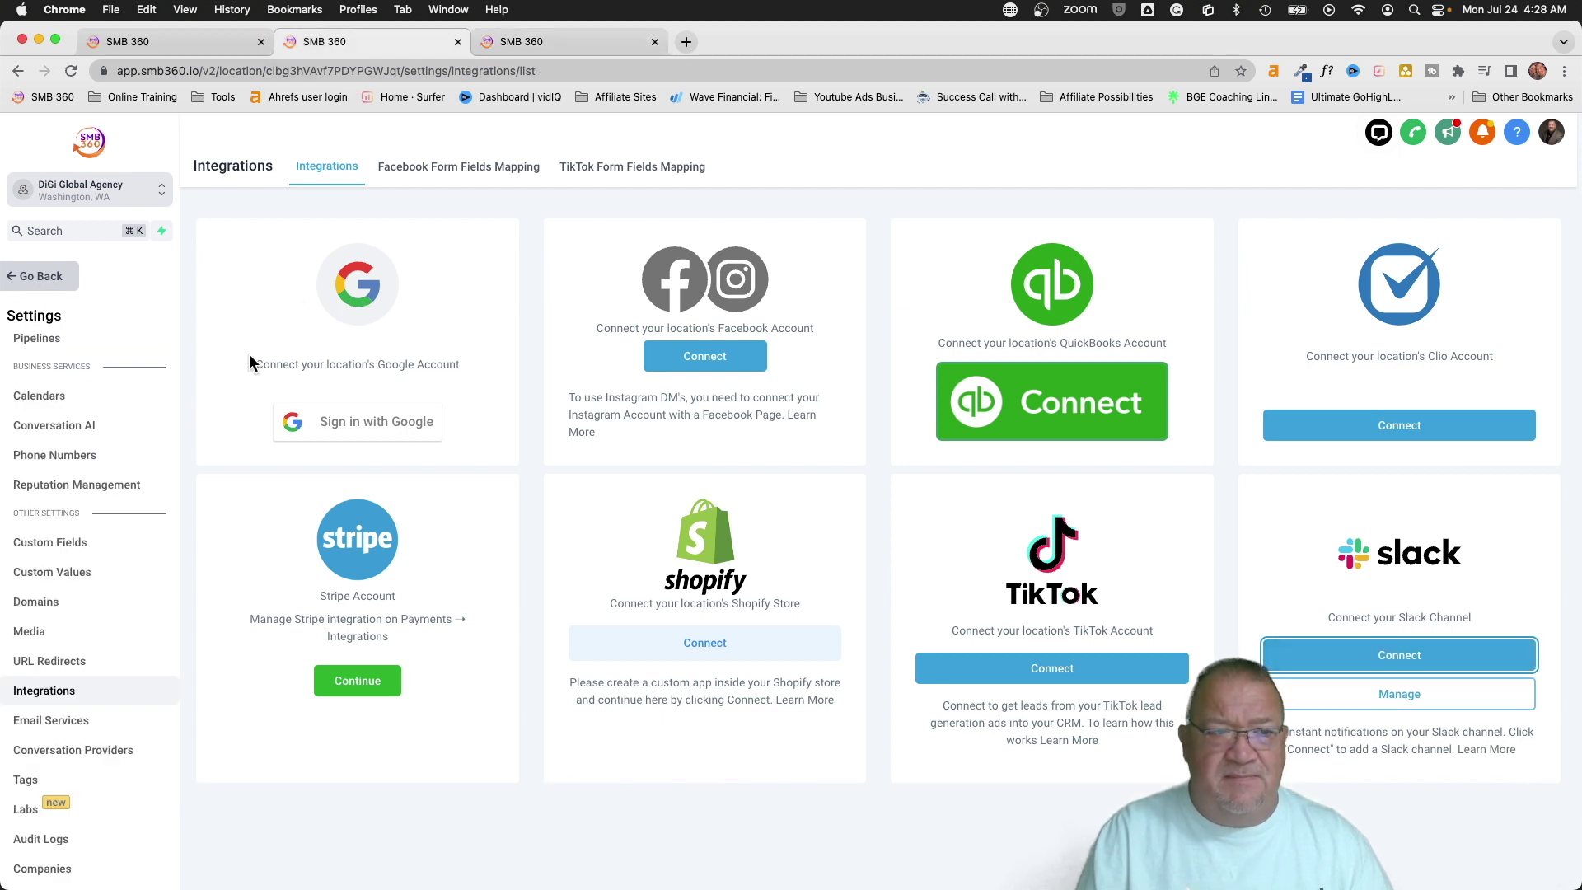
pyautogui.click(37, 274)
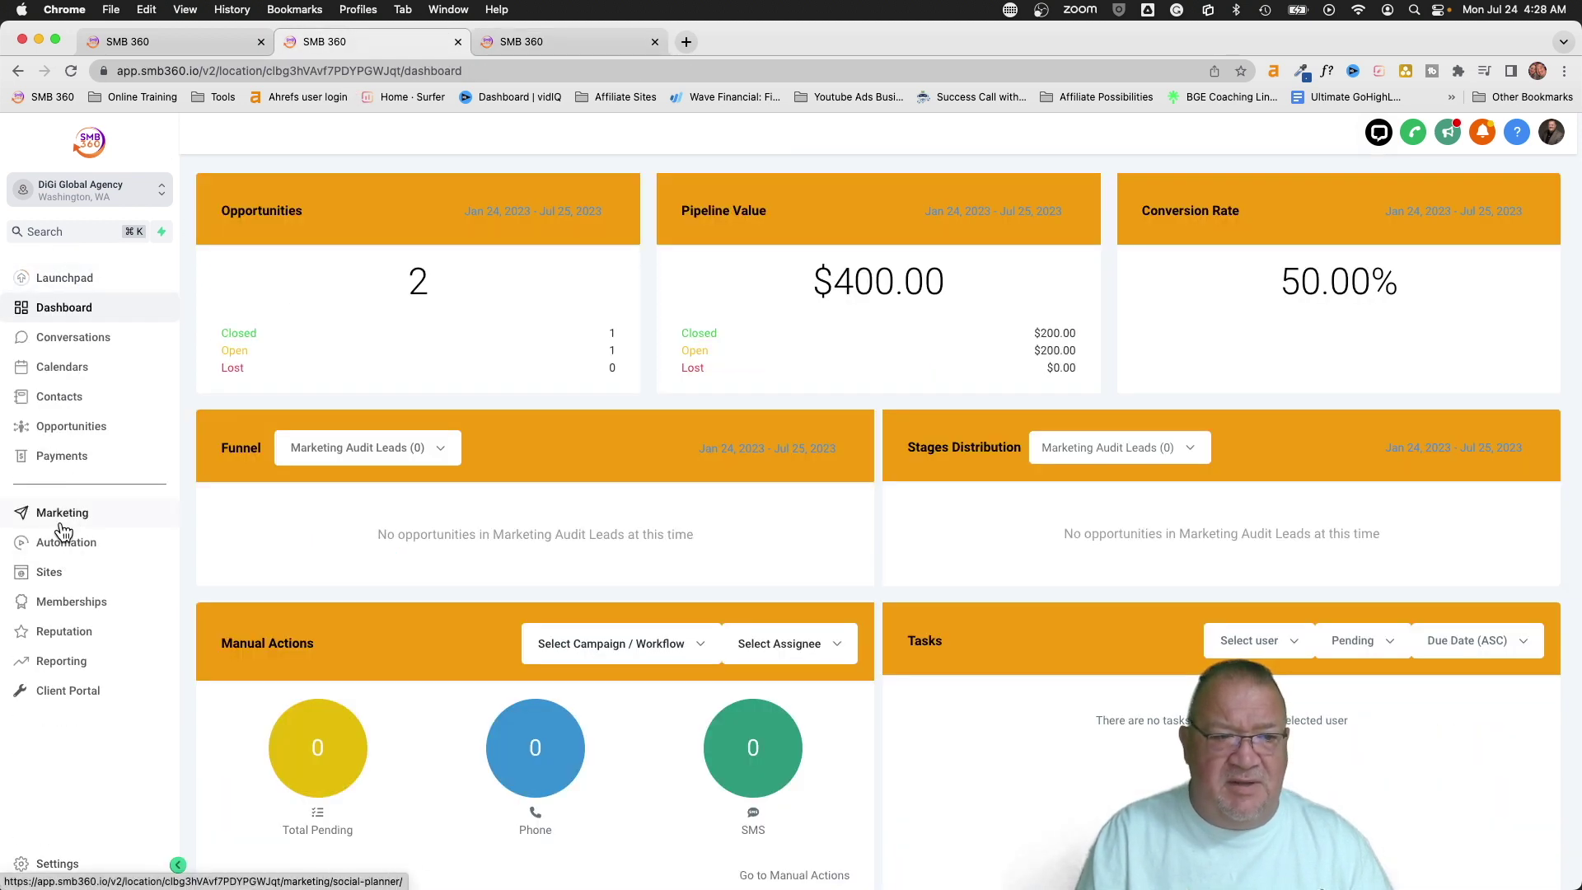
pyautogui.click(62, 526)
pyautogui.click(63, 537)
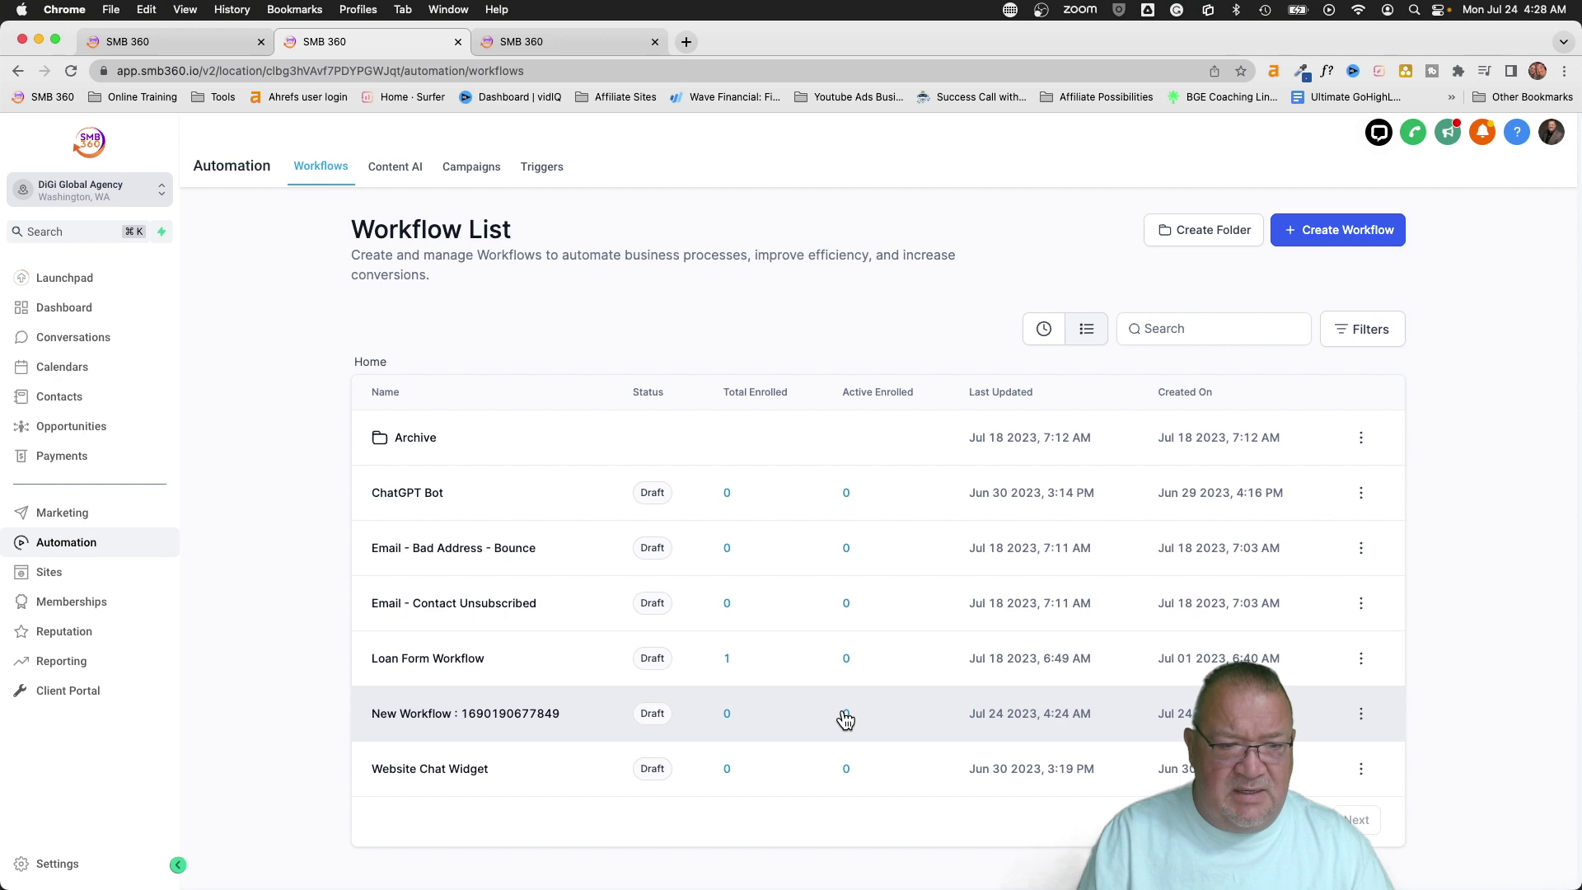
# Step: Rename the new workflow to 'Slack WF', save it, and add a Slack action
pyautogui.click(496, 714)
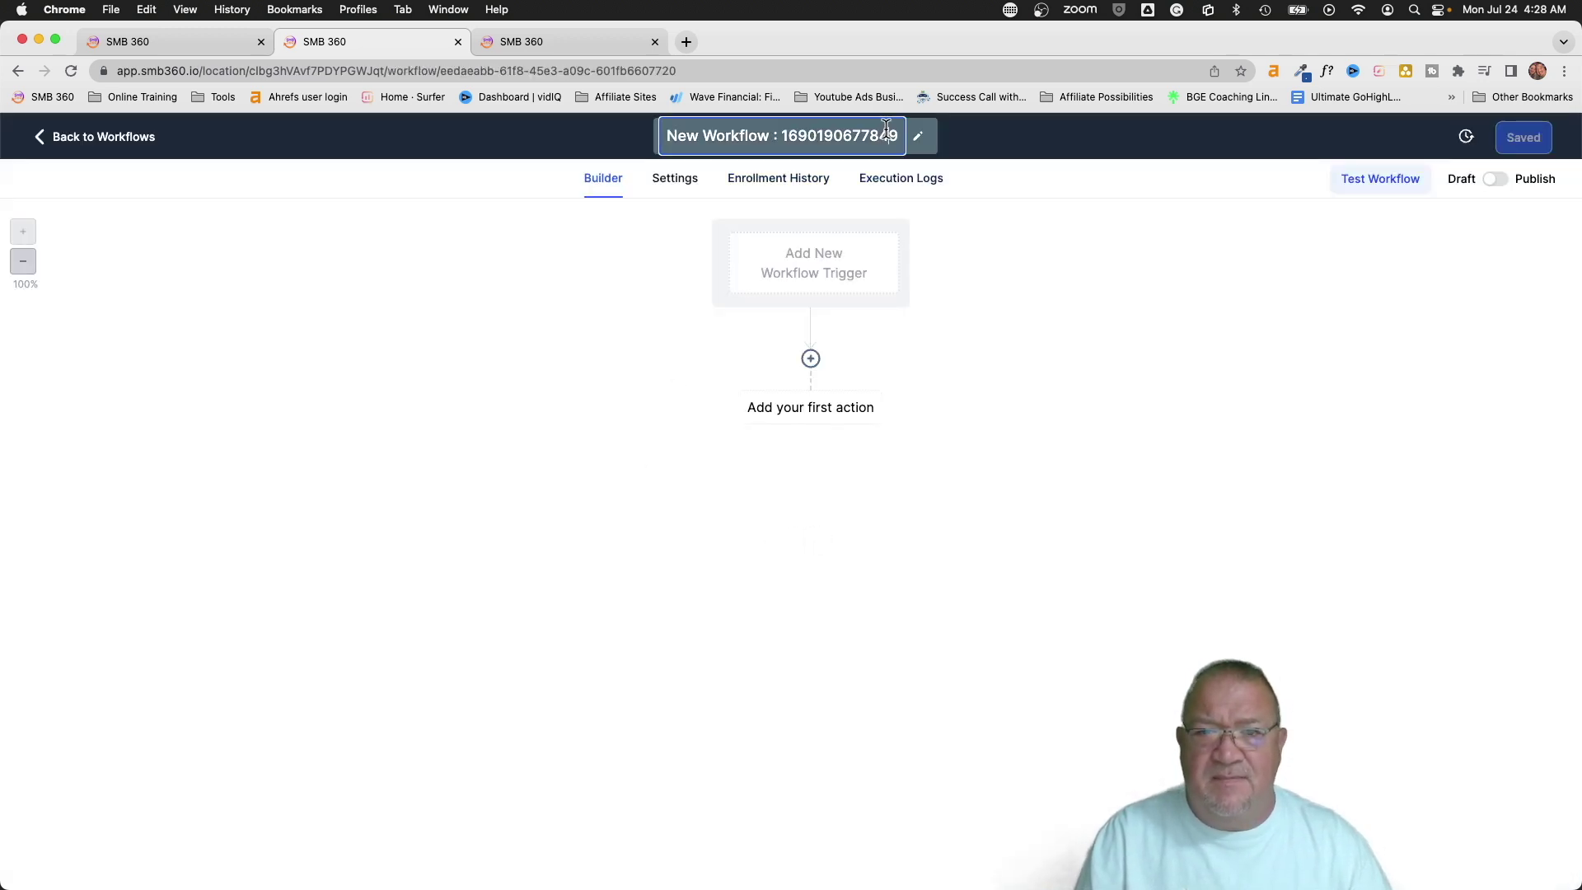
pyautogui.moveTo(668, 134); pyautogui.dragTo(912, 146)
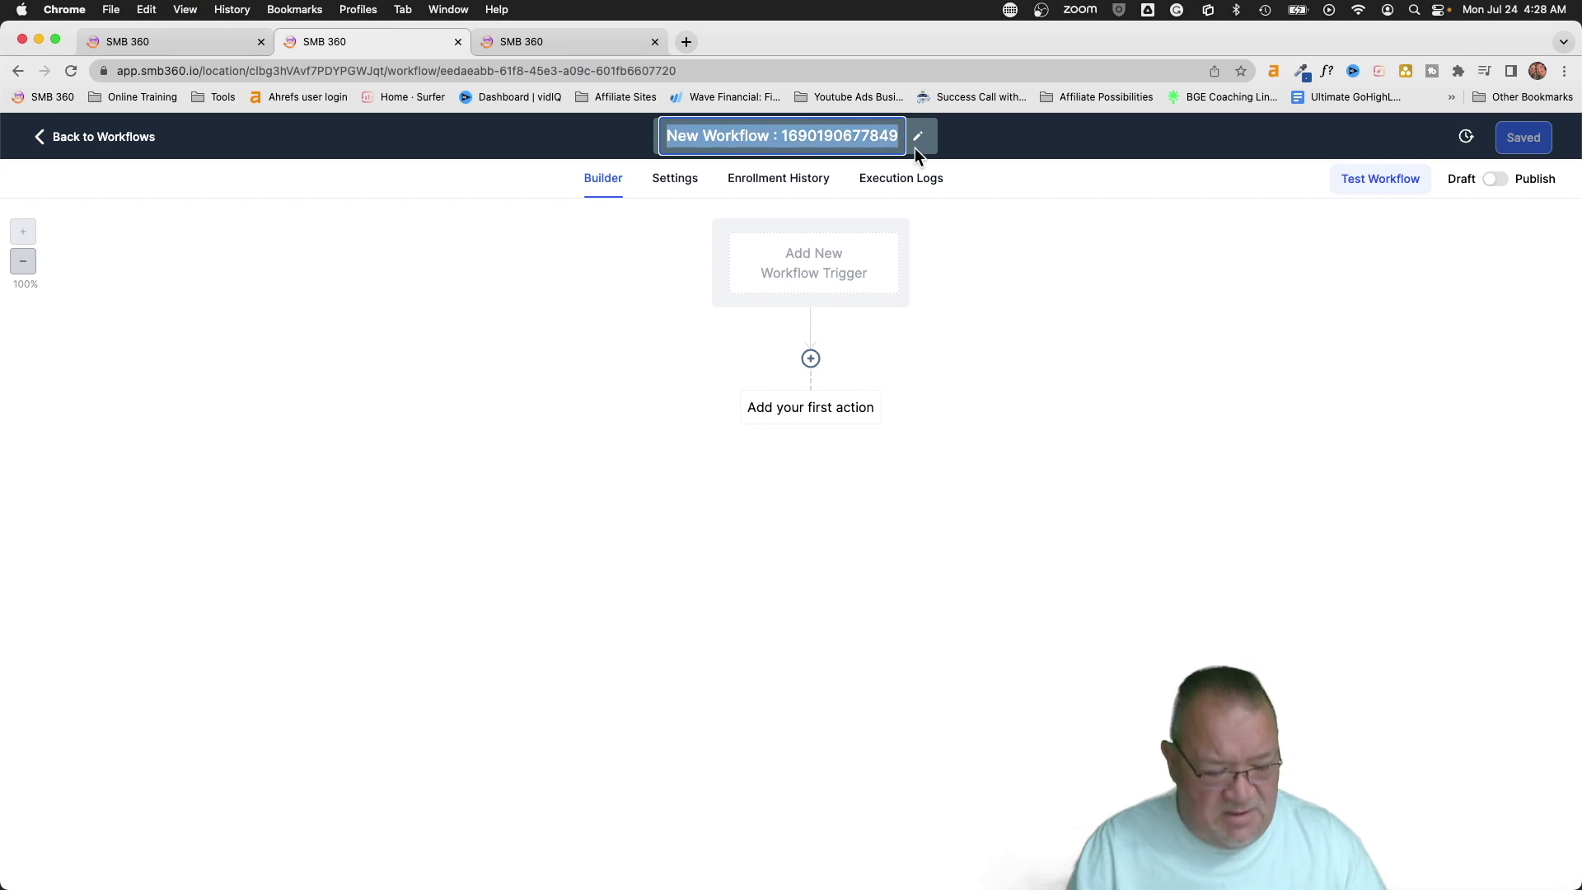
pyautogui.press('BackSpace')
pyautogui.write('Slack WF')
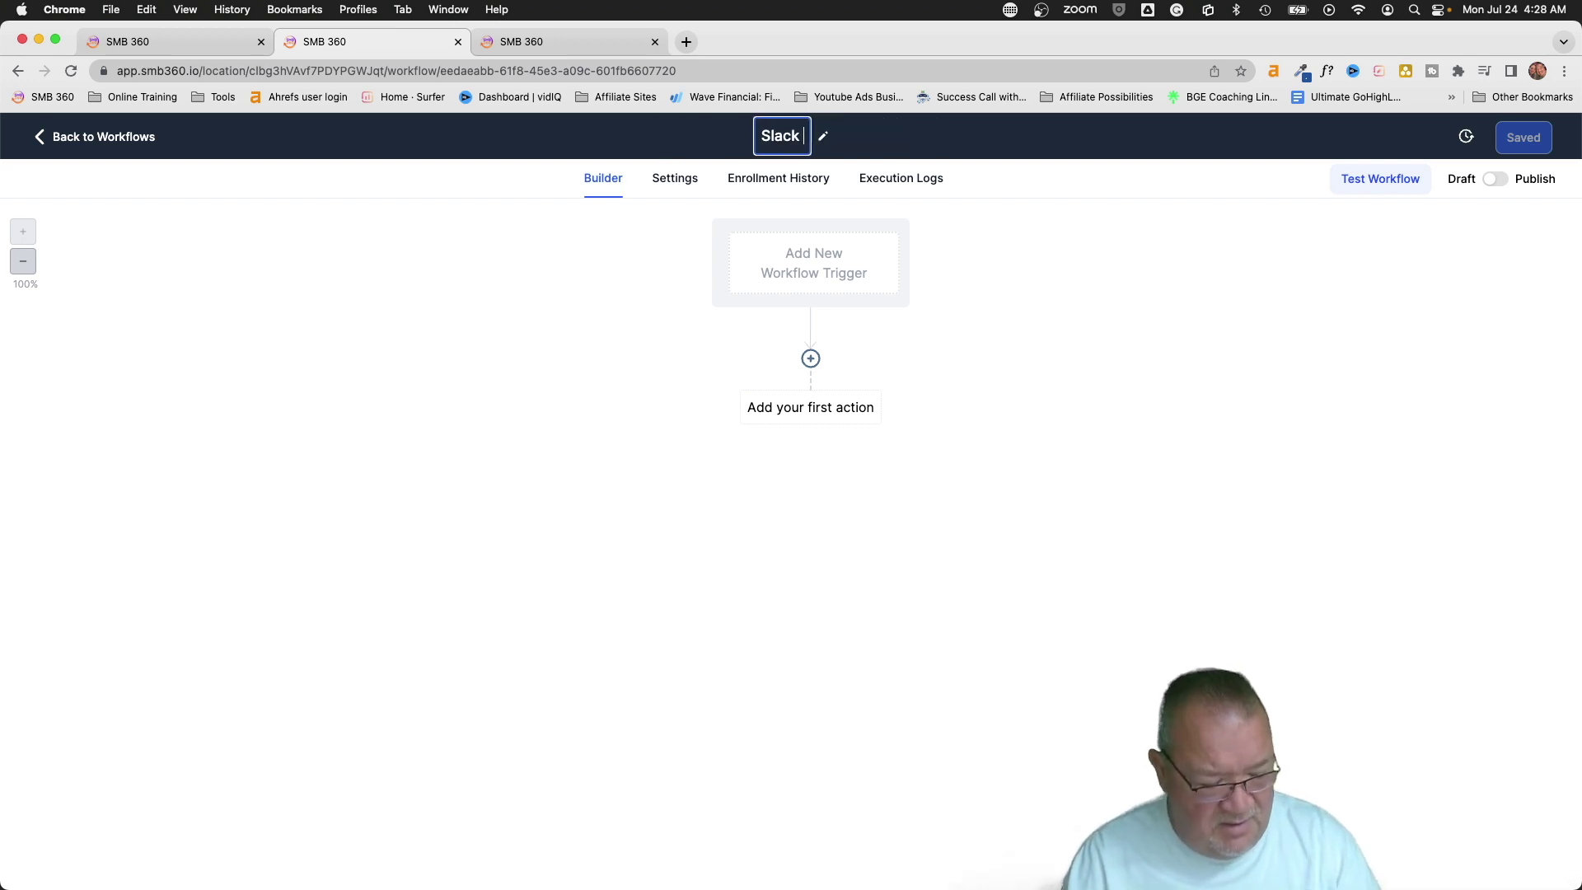
pyautogui.click(1526, 137)
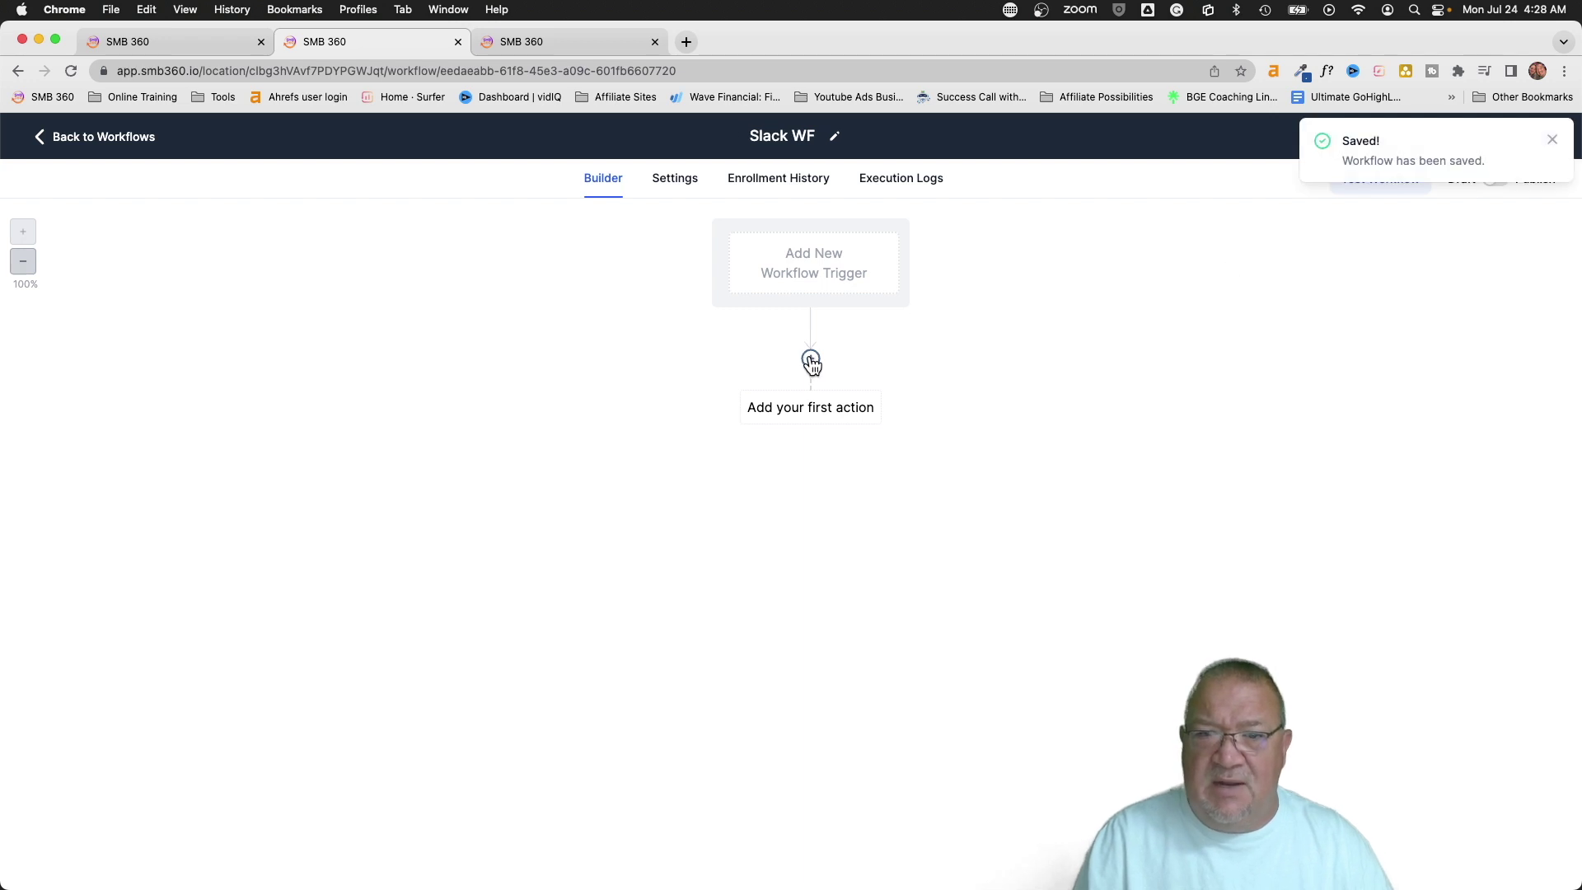
pyautogui.click(811, 361)
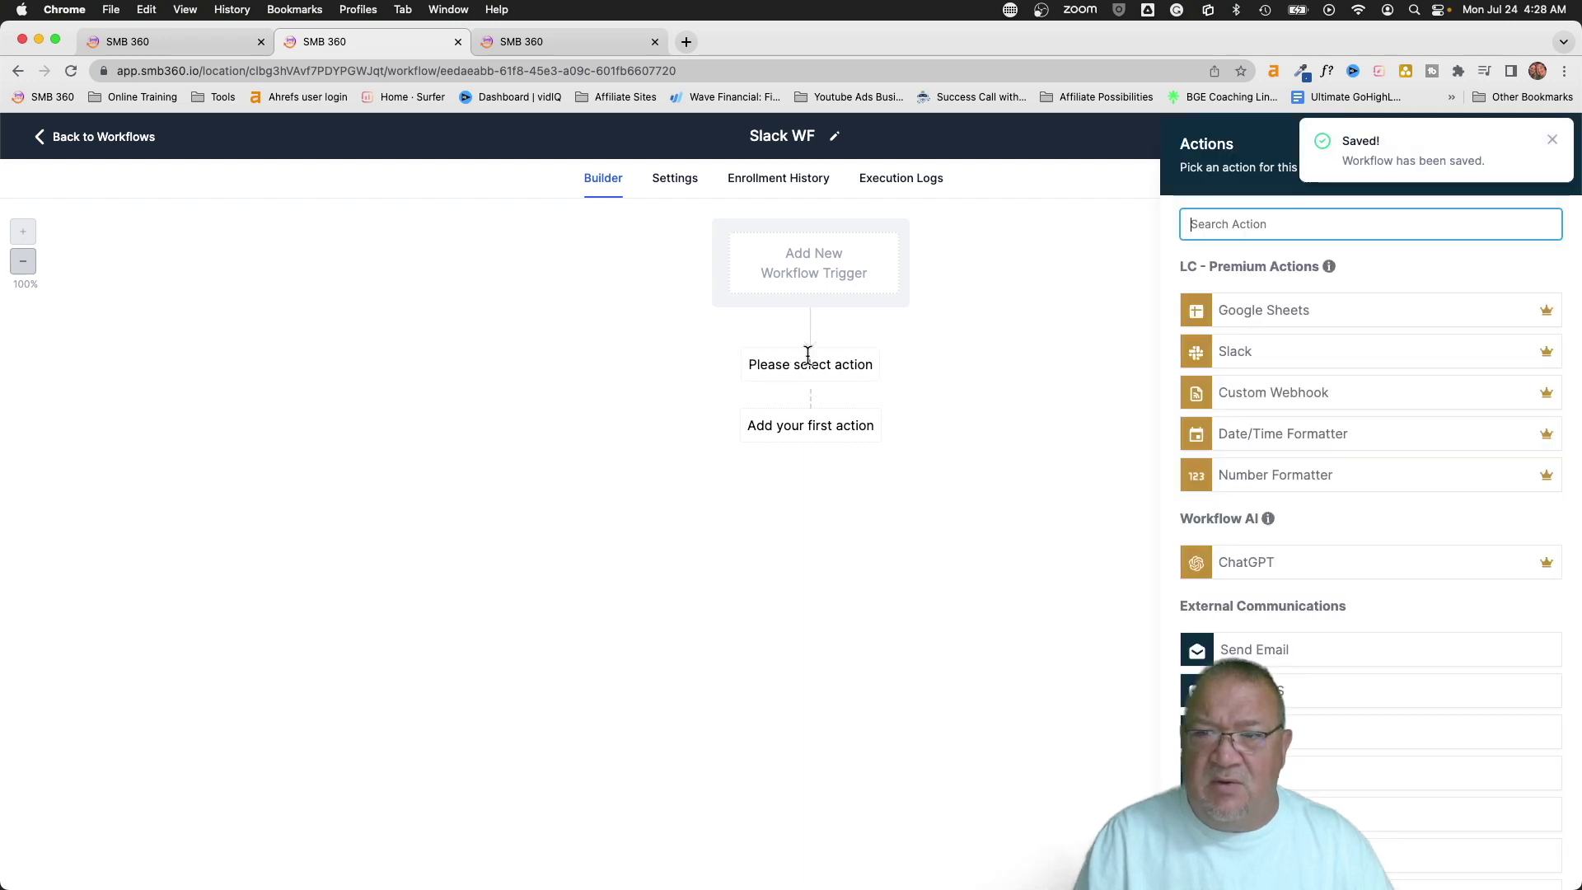
pyautogui.click(1233, 356)
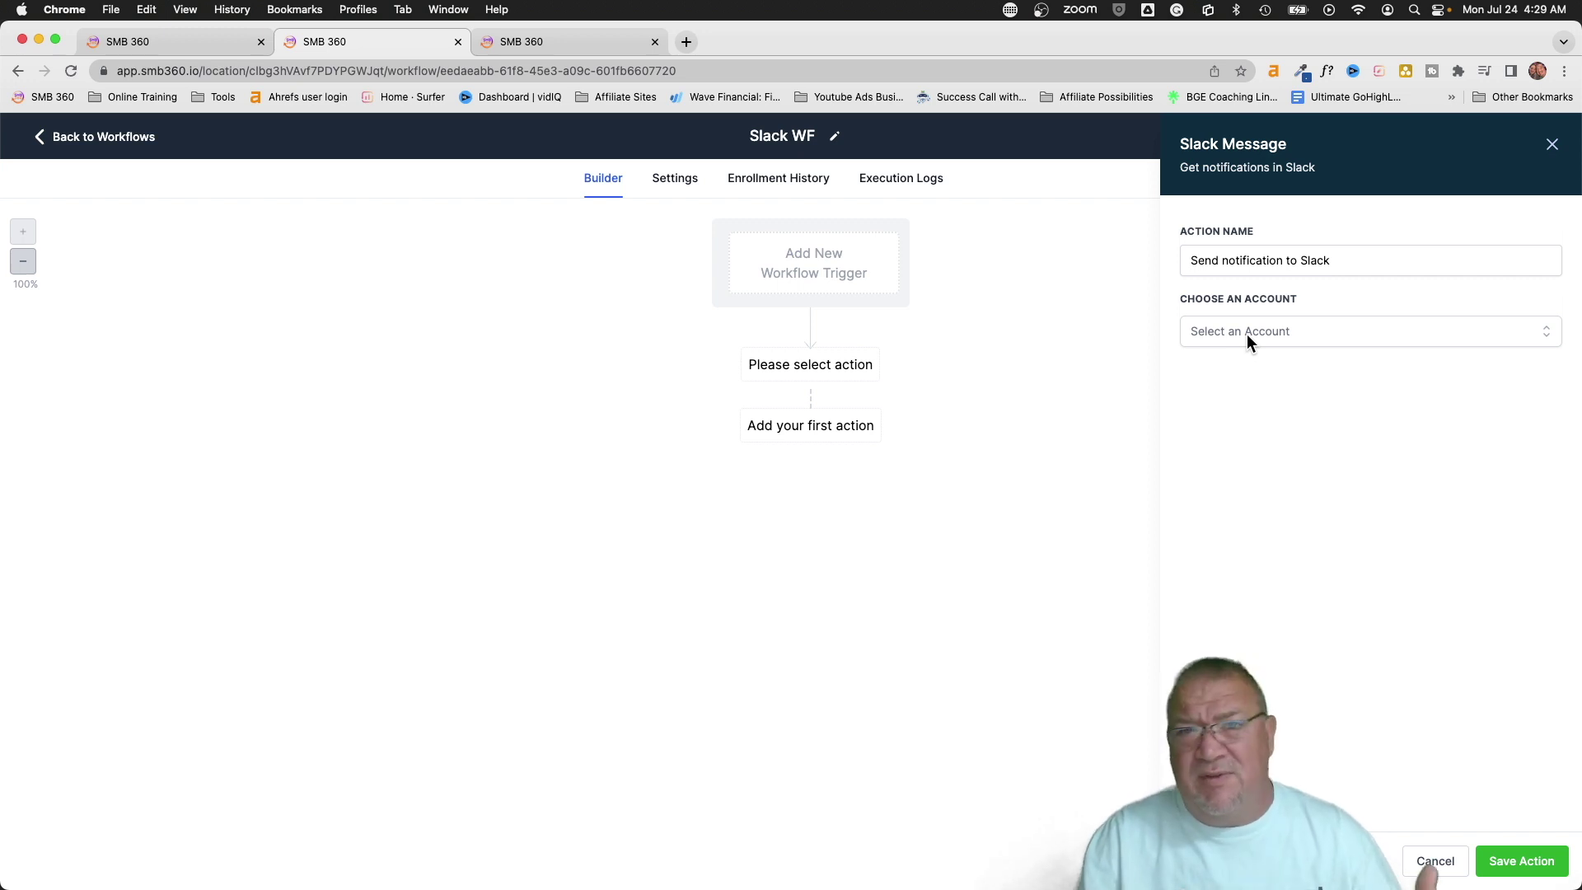
# Step: Select the connected Slack account and the Send Public Channel message event, then bring Slack forward
pyautogui.click(1247, 334)
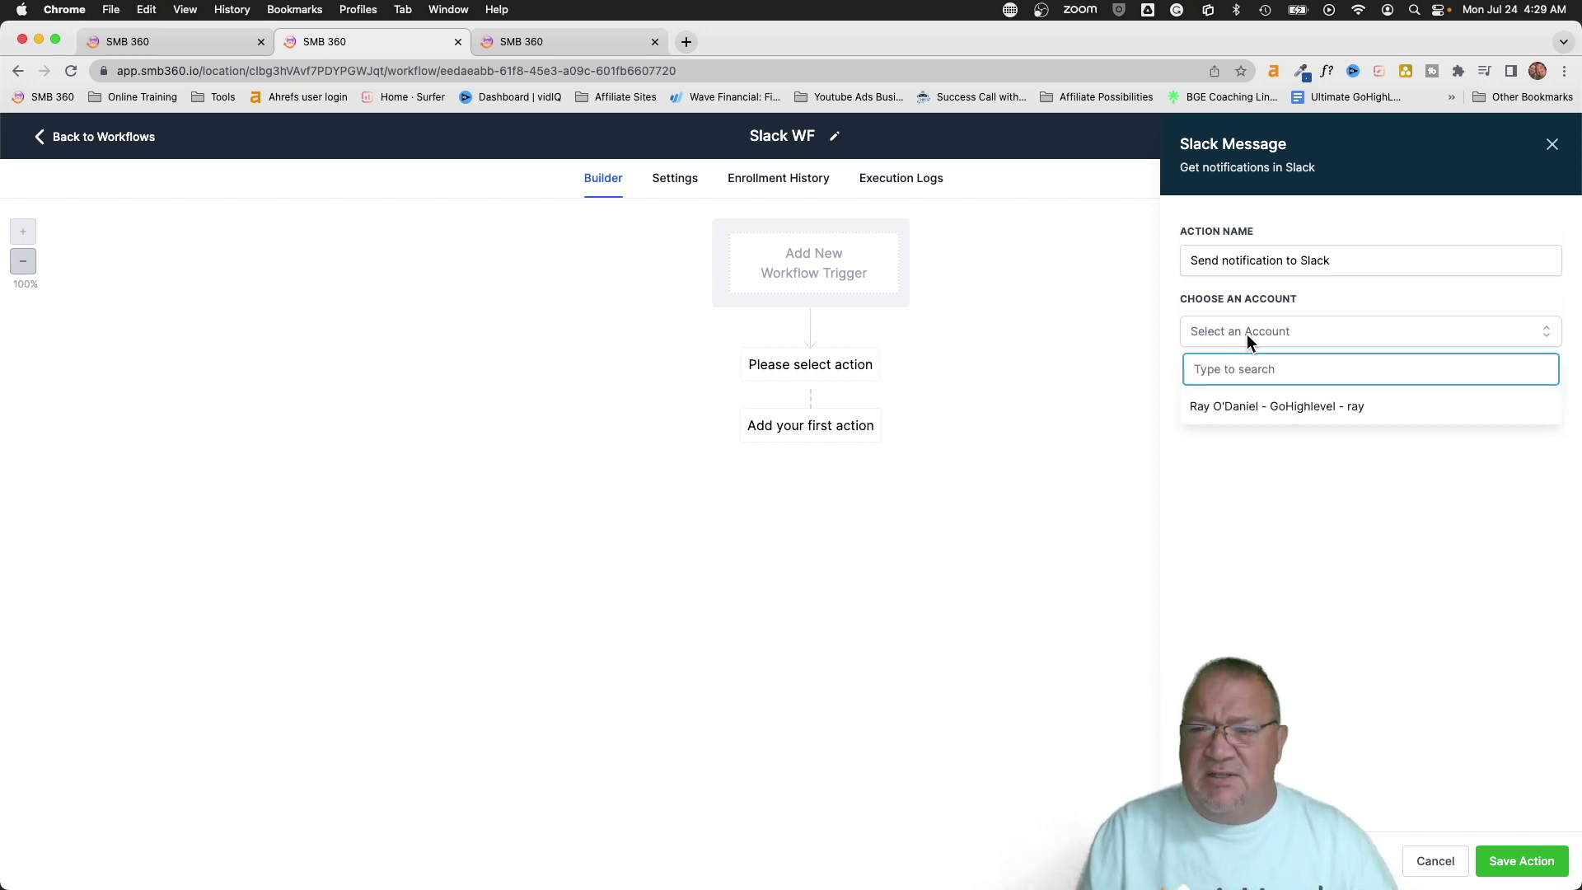
pyautogui.click(1269, 409)
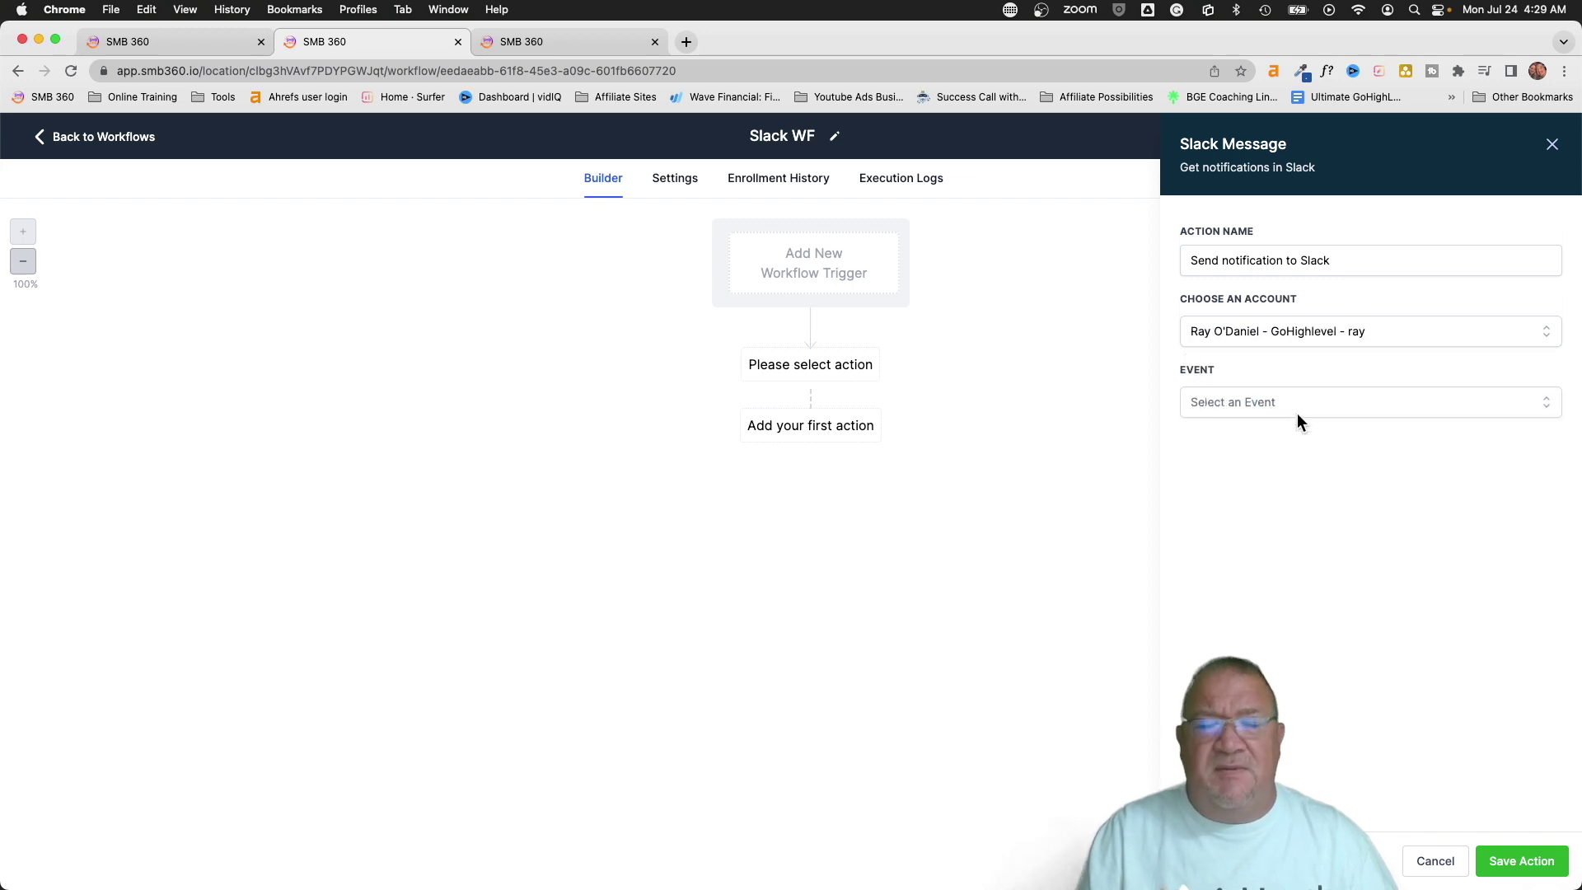
pyautogui.click(1291, 403)
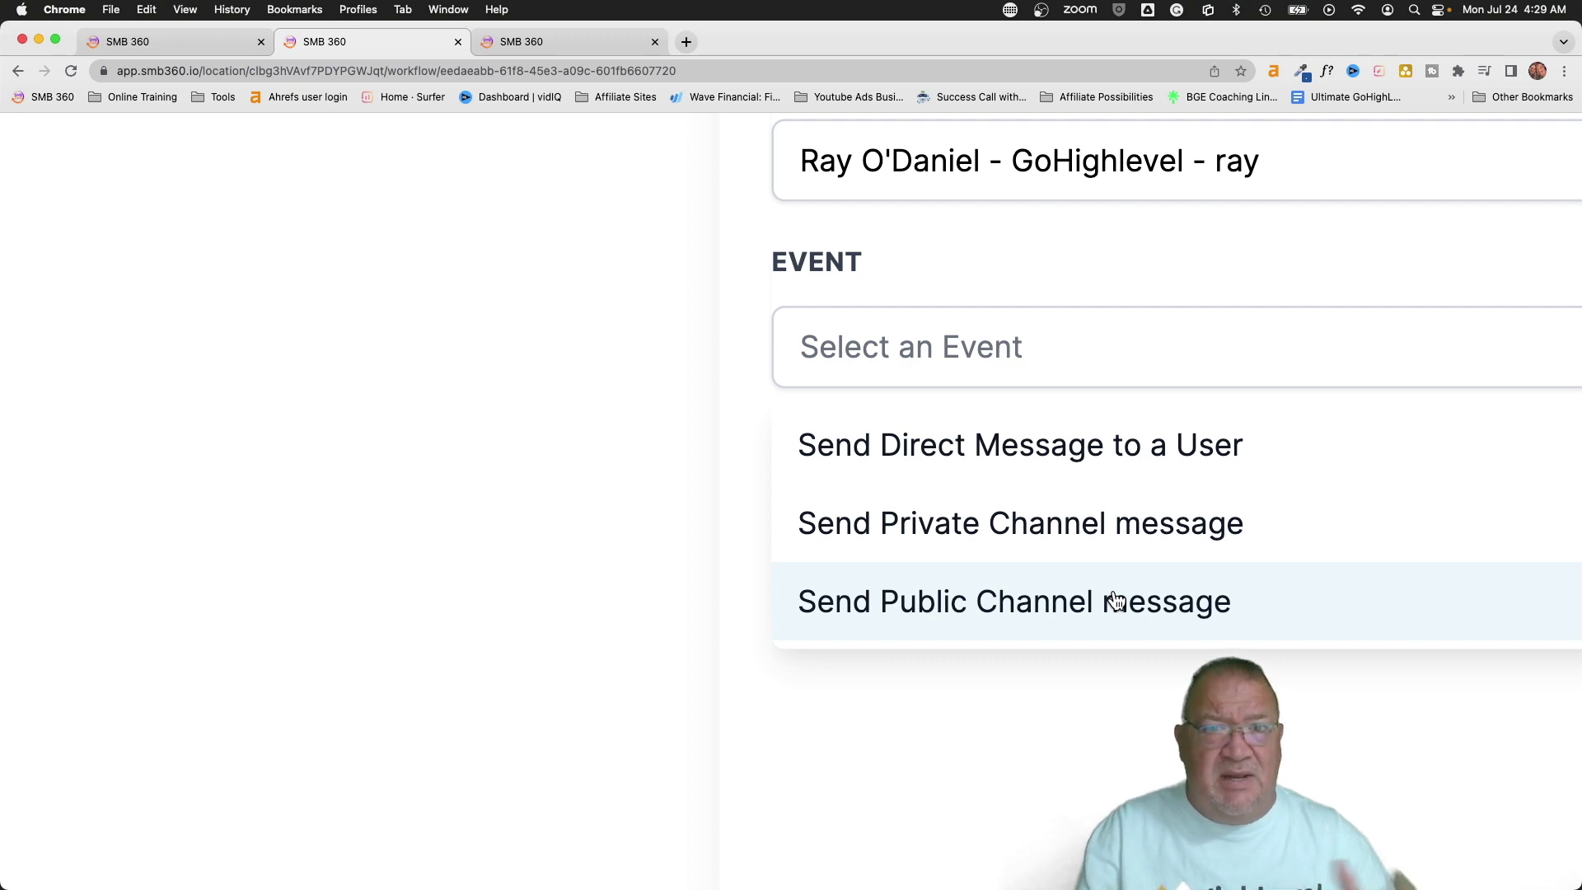
pyautogui.click(1019, 608)
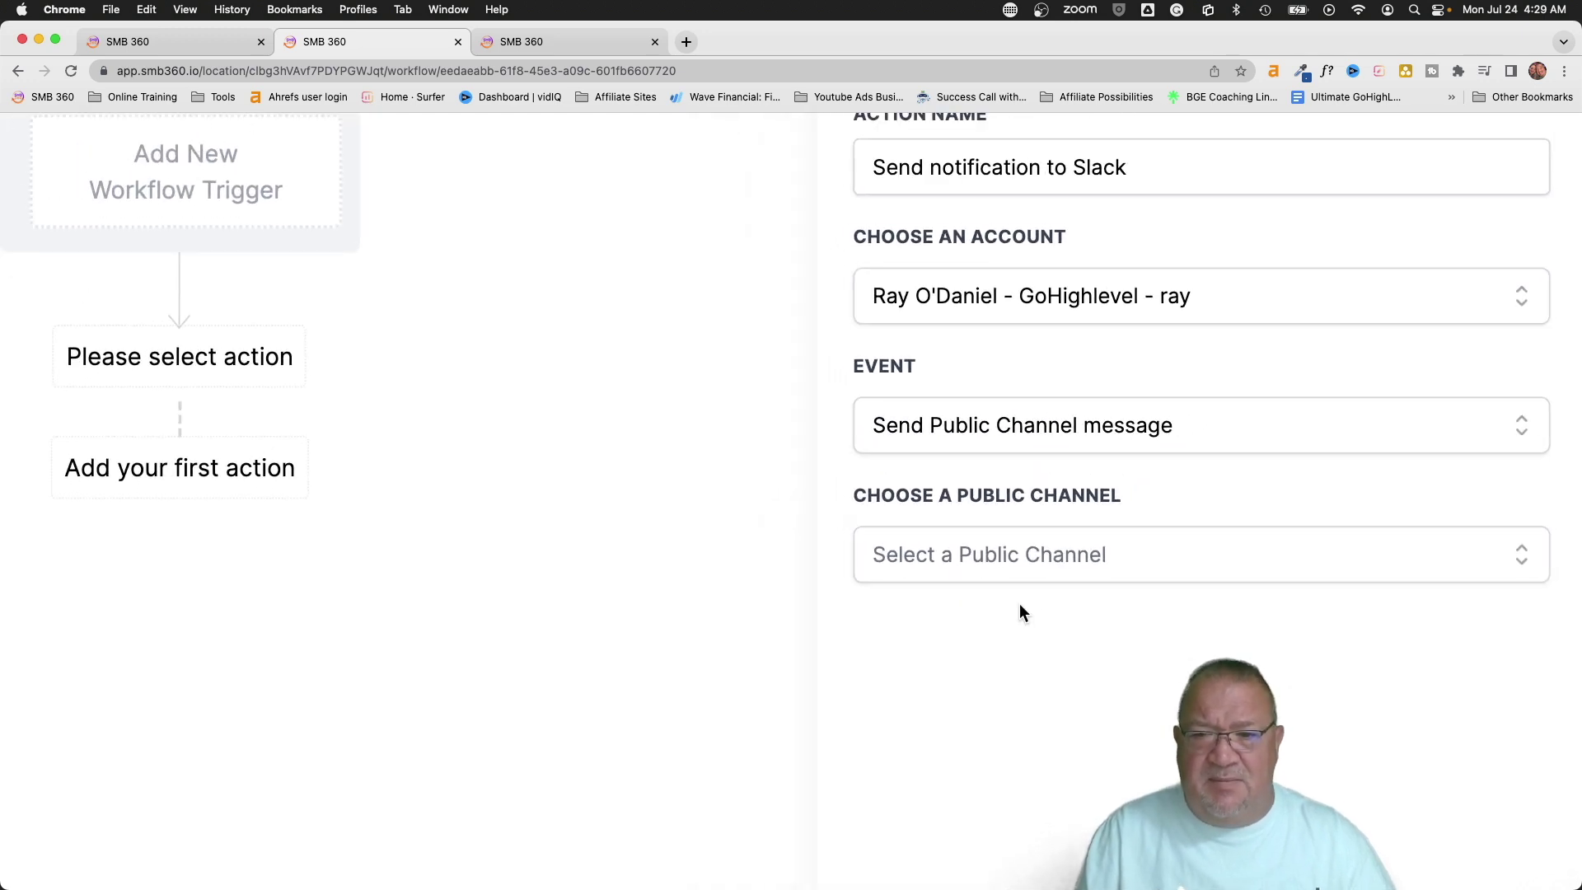
pyautogui.click(1032, 567)
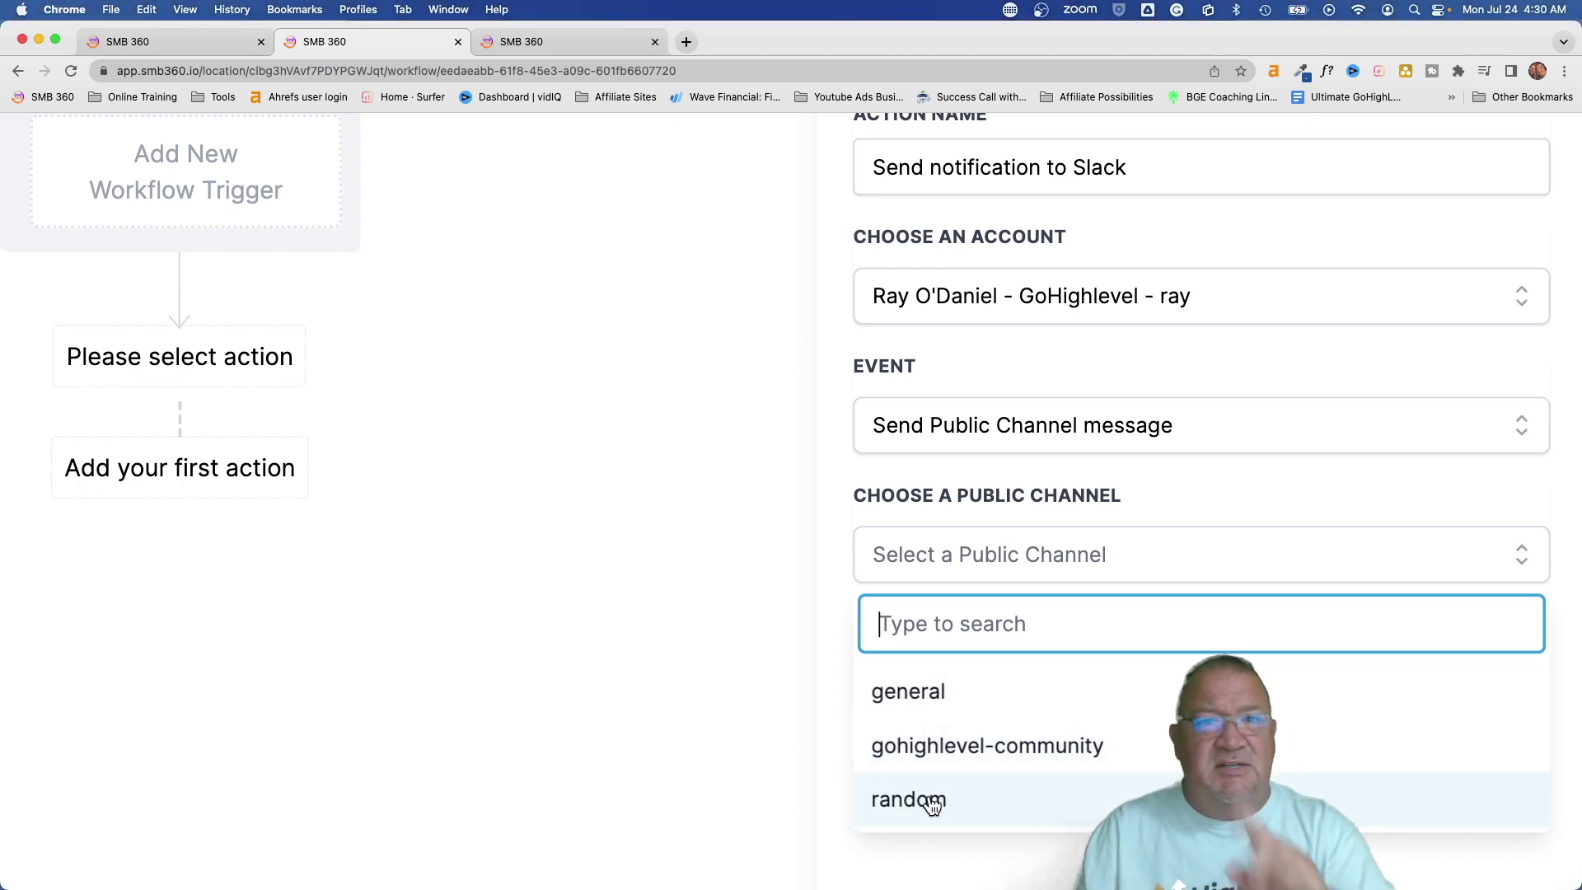
pyautogui.hotkey('ctrl', 'Up')
pyautogui.click(457, 453)
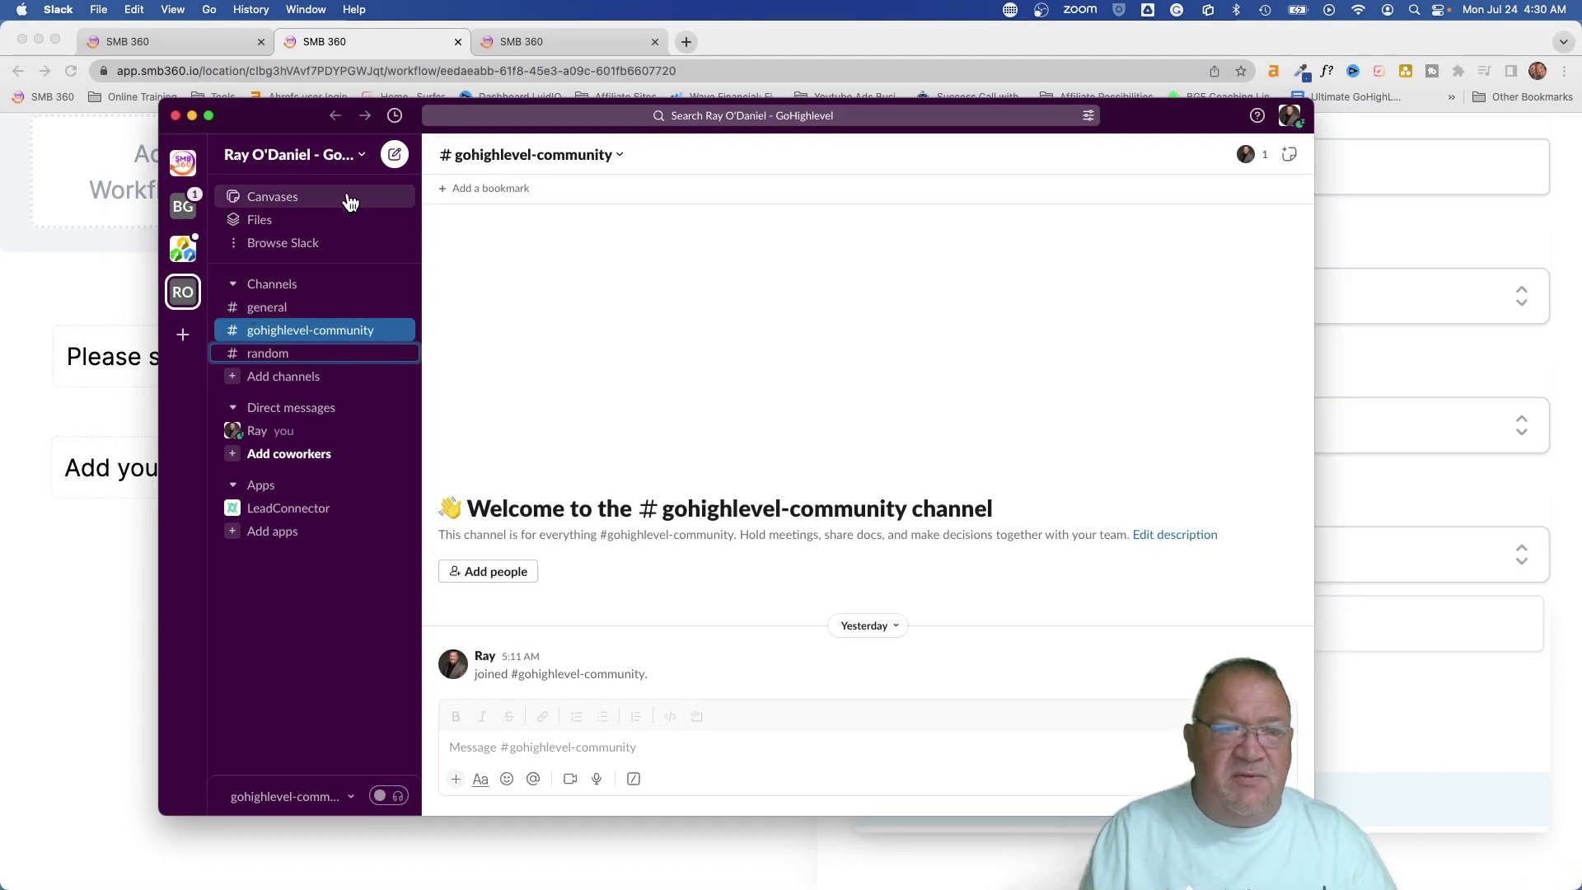
pyautogui.moveTo(283, 115); pyautogui.dragTo(319, 124)
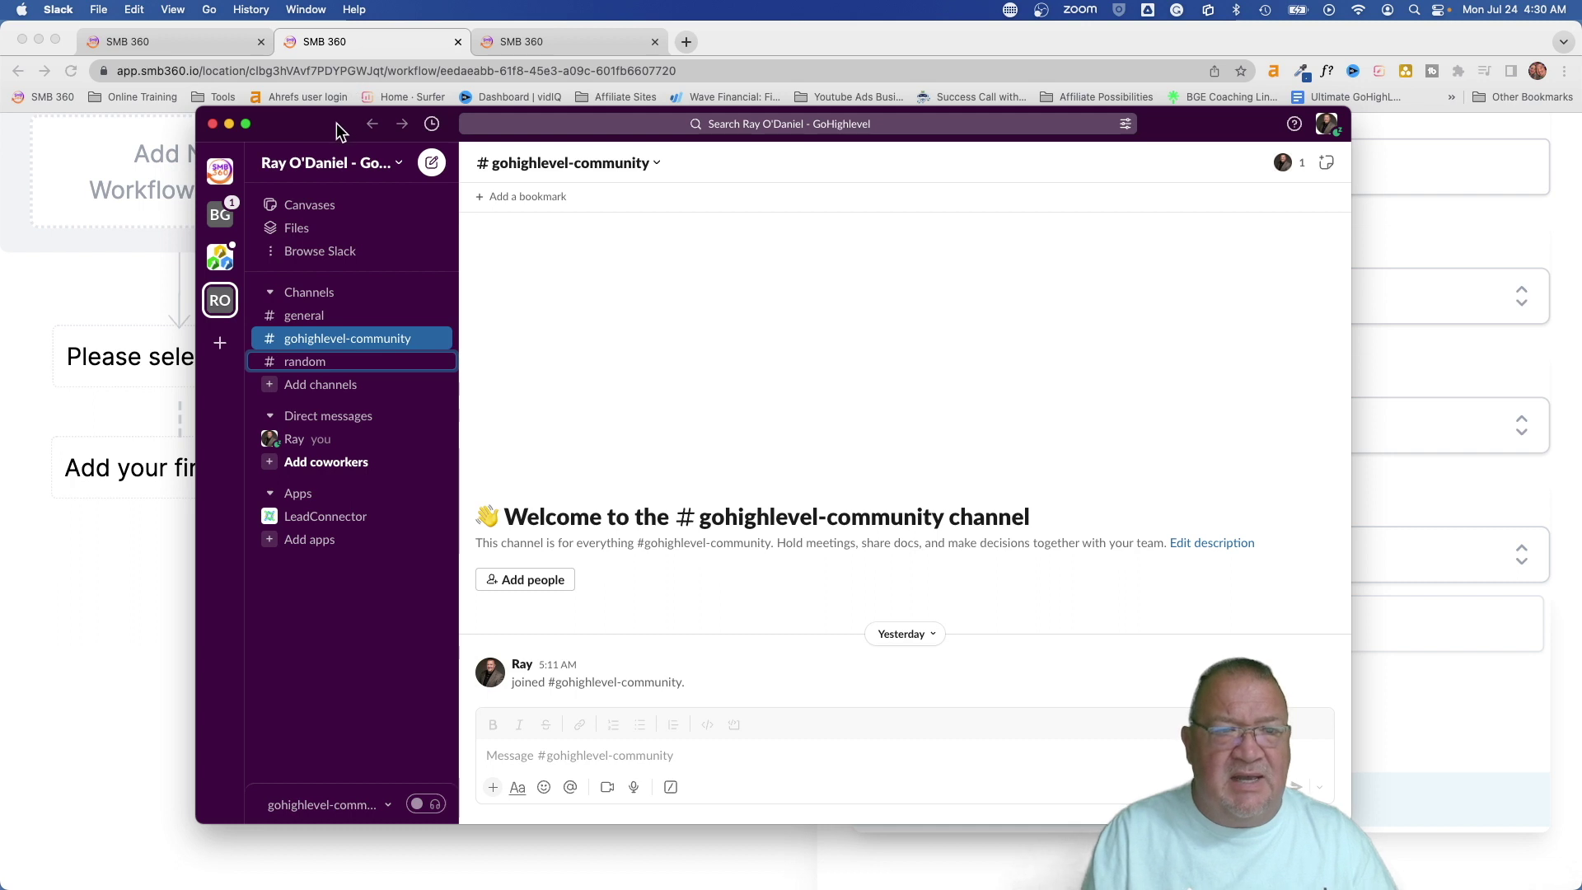
pyautogui.click(303, 320)
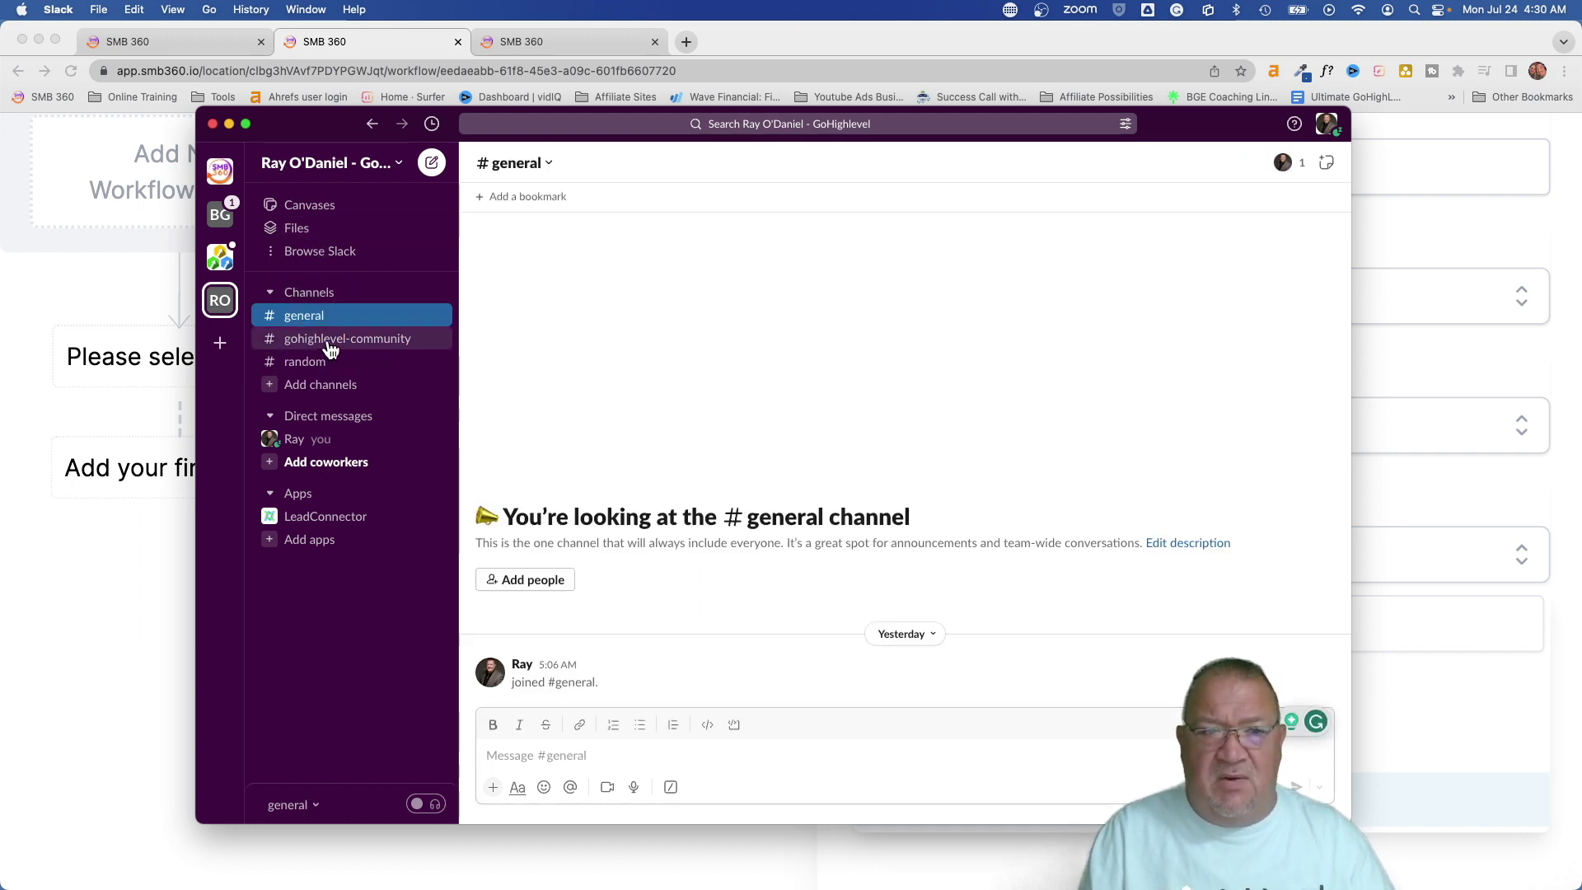
pyautogui.click(329, 345)
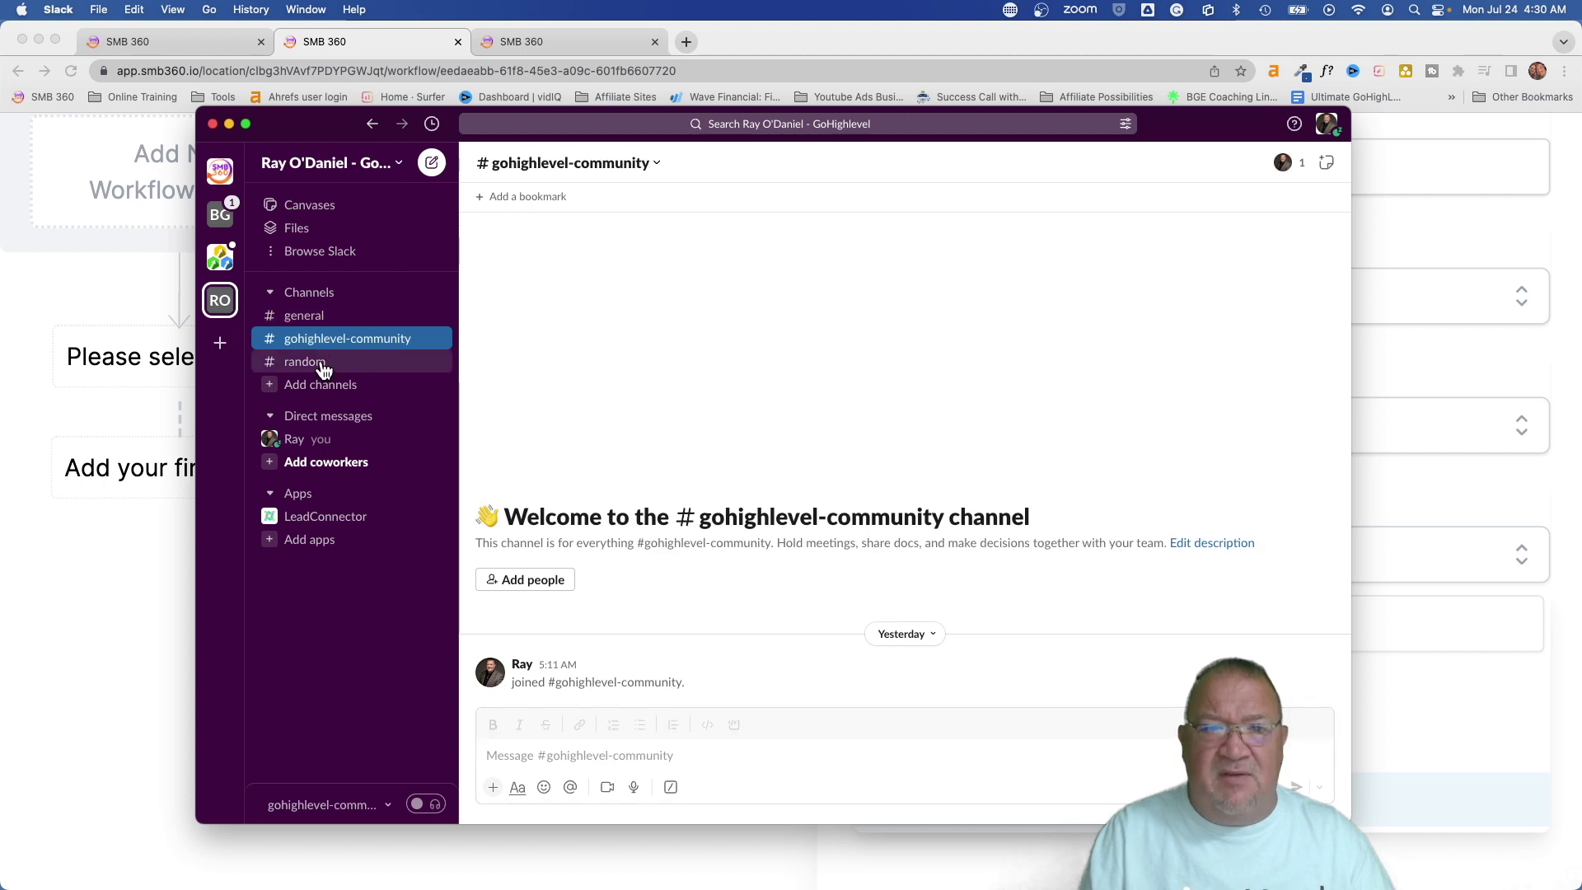
pyautogui.click(323, 363)
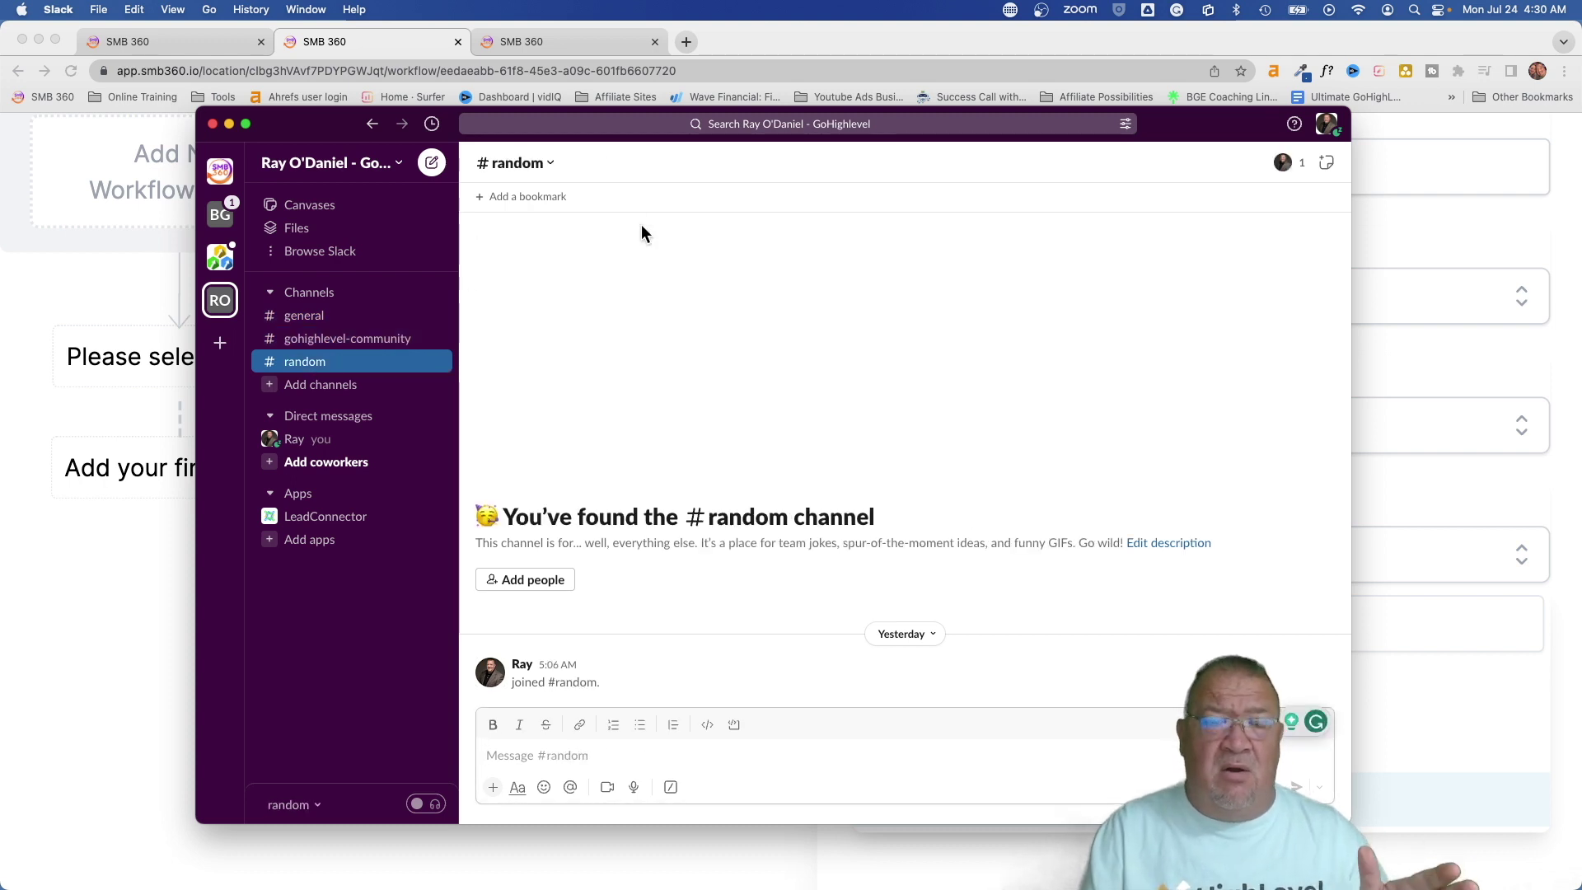
# Step: Have the Slack action post a short test message to #gohighlevel-community and save it
pyautogui.click(396, 37)
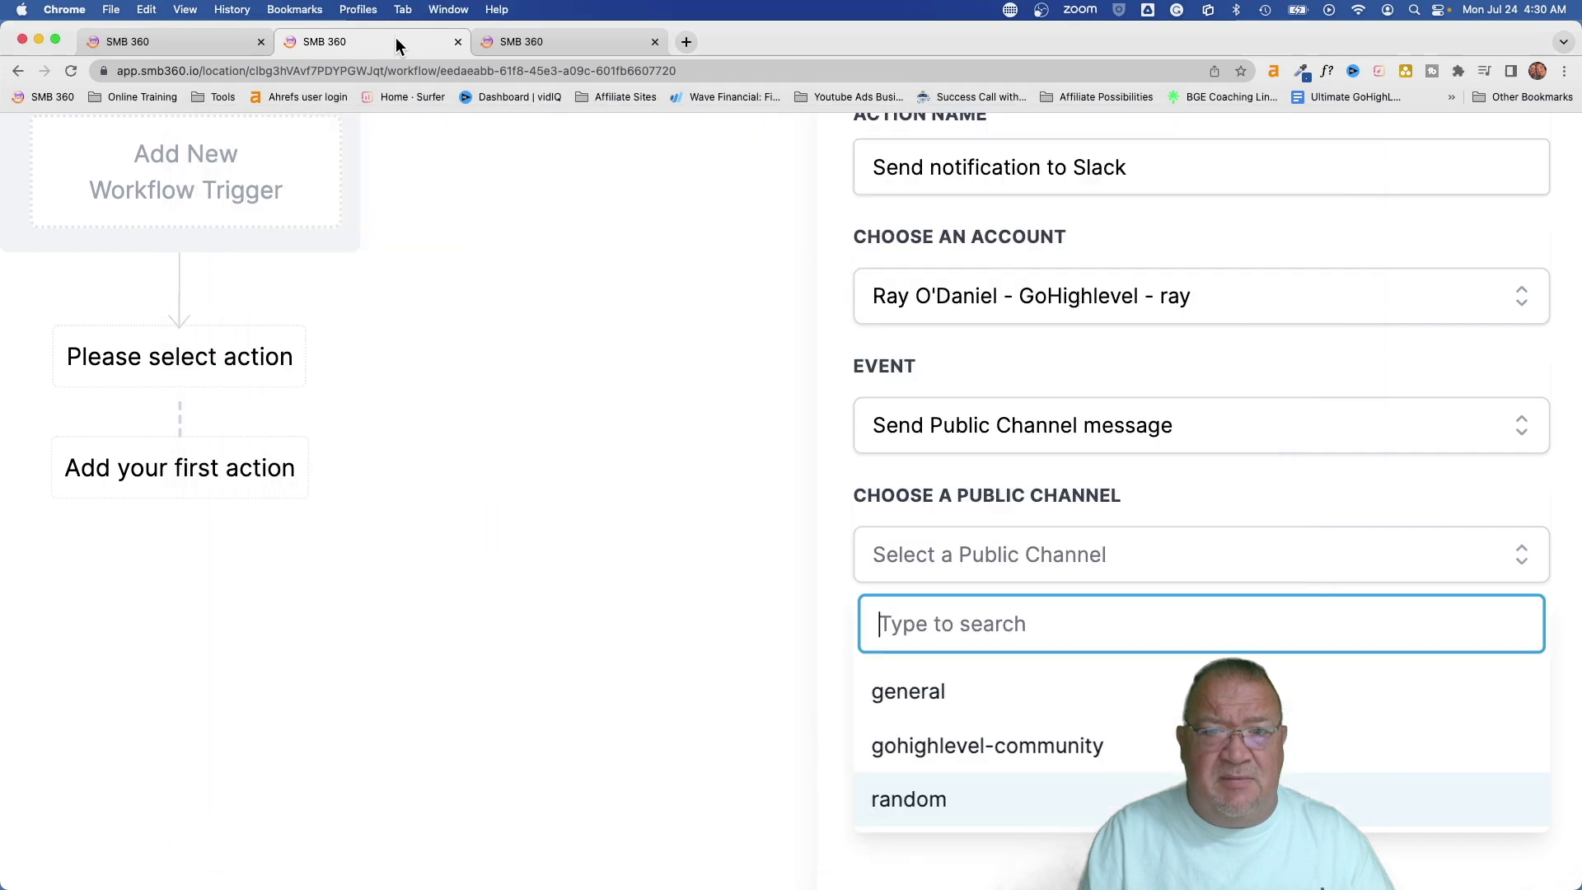
pyautogui.click(926, 745)
pyautogui.click(1061, 700)
pyautogui.write('Hi this is Ray I am just')
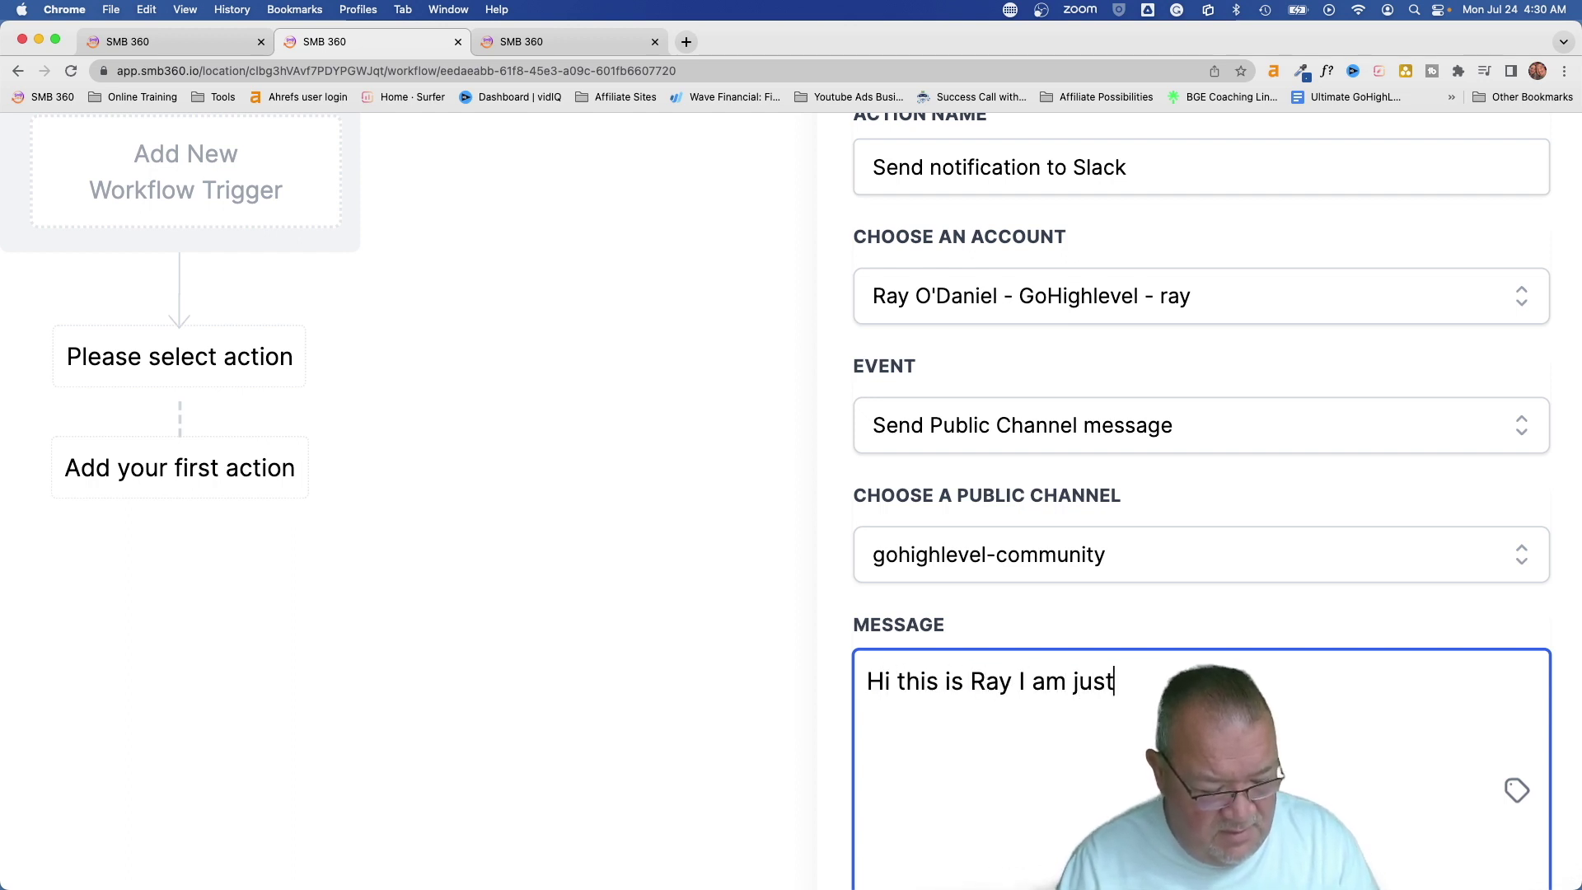
pyautogui.write(' testing this featu')
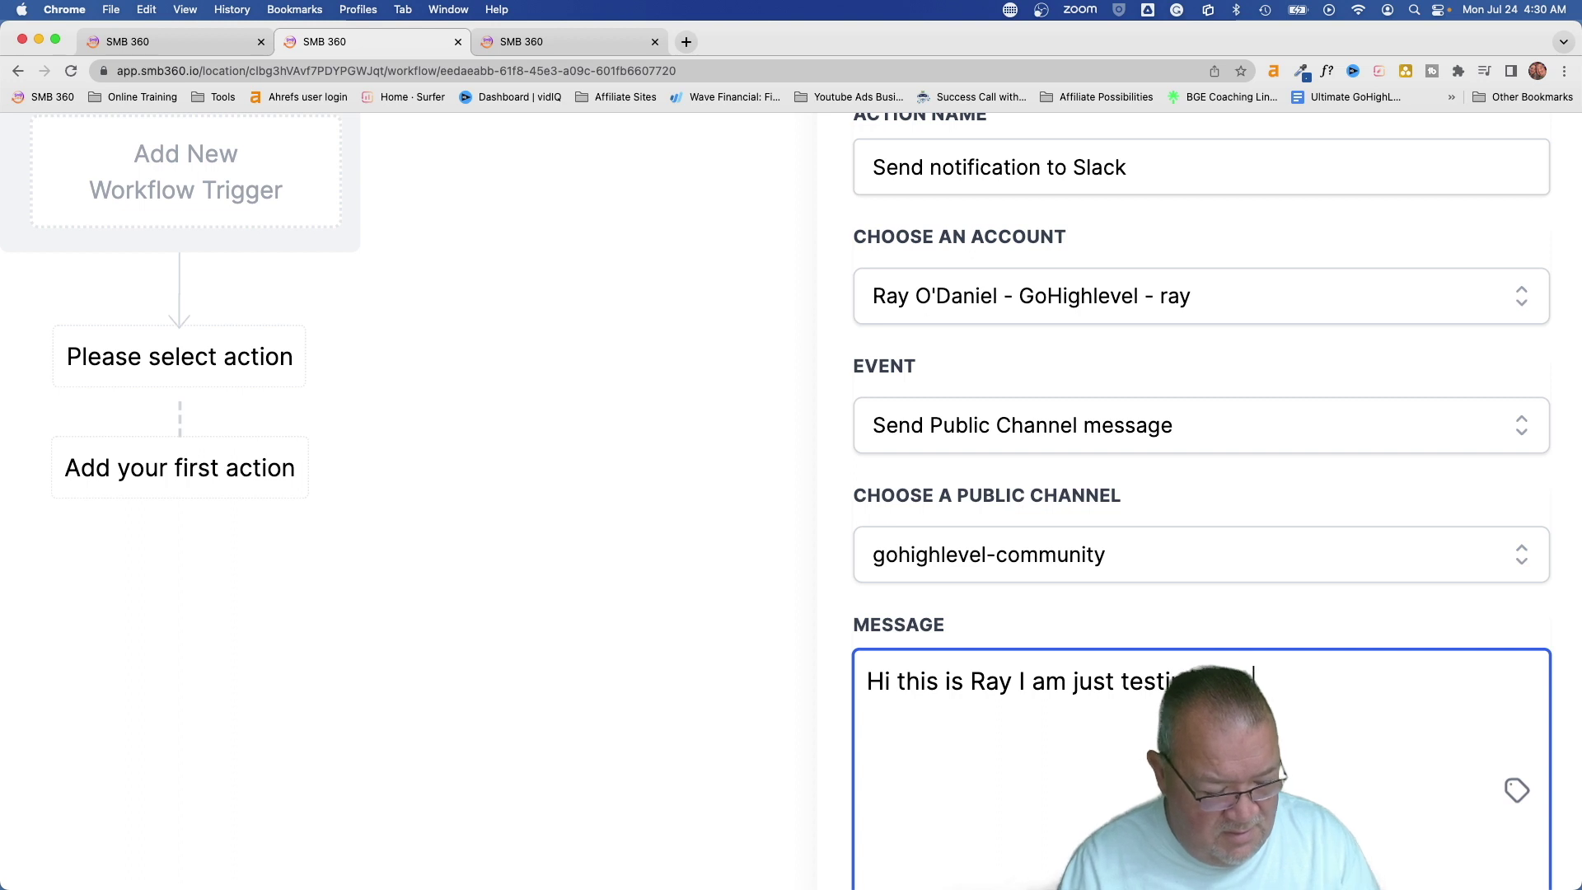
pyautogui.write('re.')
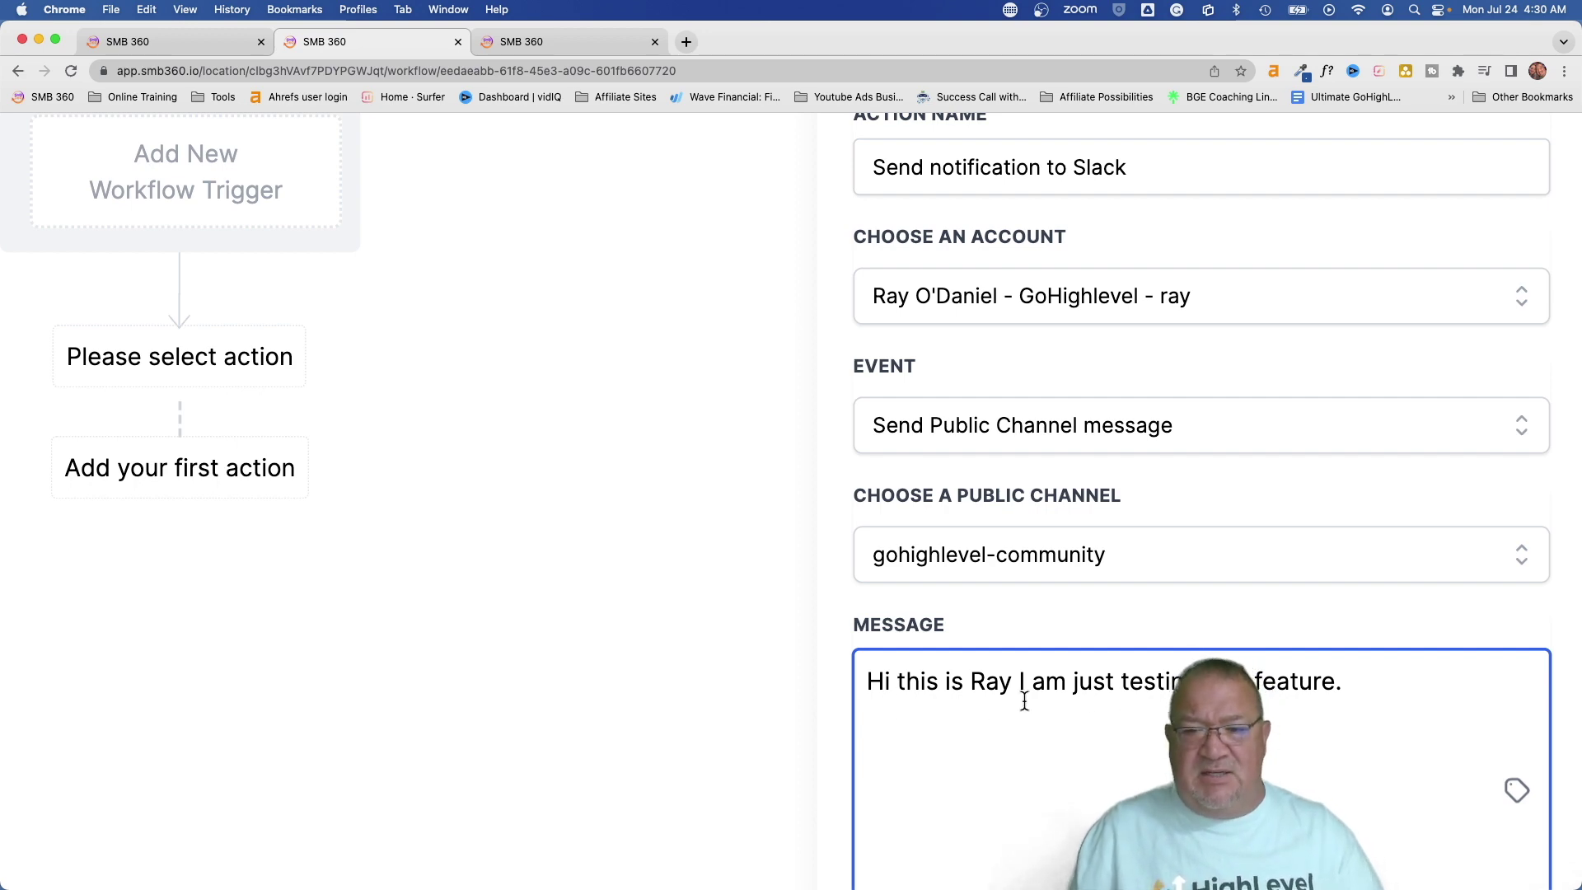
pyautogui.scroll(-5, 1094, 703)
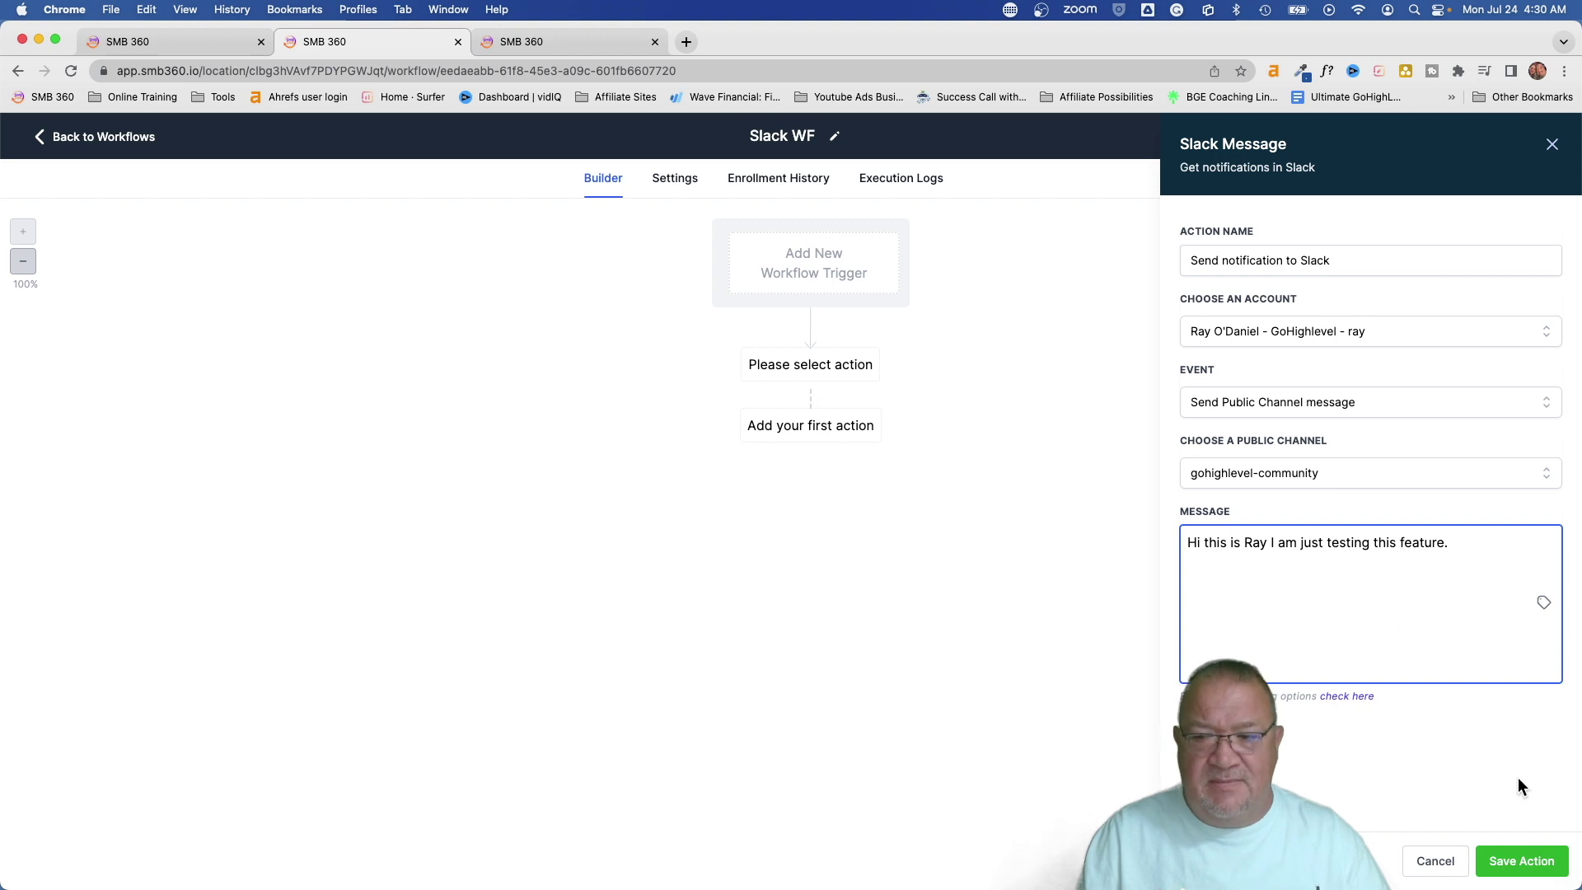
pyautogui.click(1520, 860)
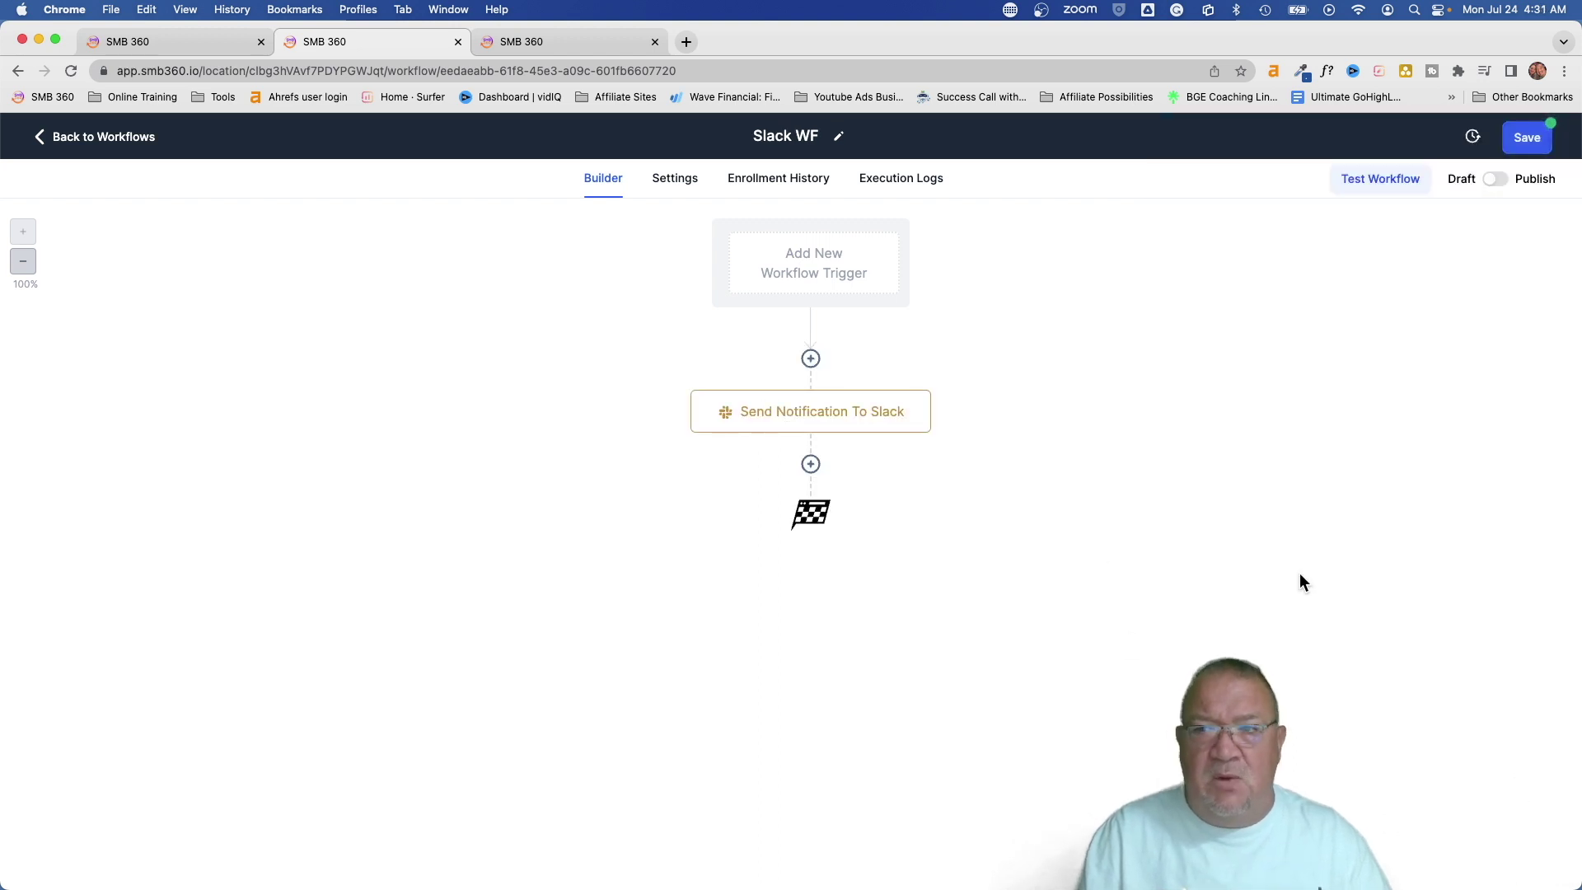
# Step: Switch Slack WF to Published, save it, and return to the Workflow List
pyautogui.click(1495, 179)
pyautogui.click(1527, 138)
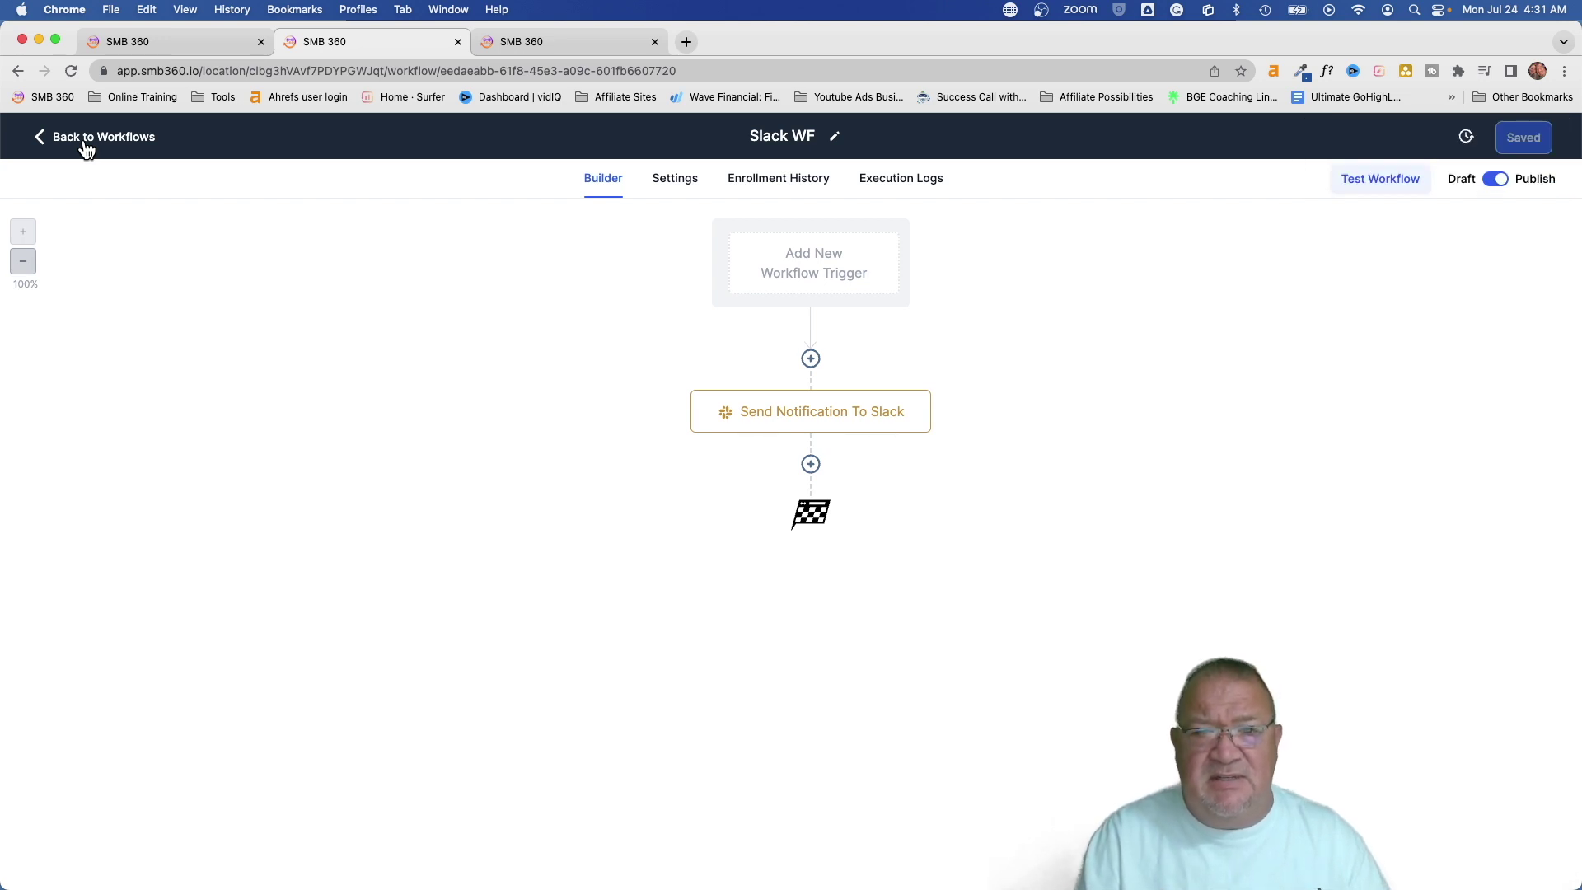
pyautogui.click(87, 145)
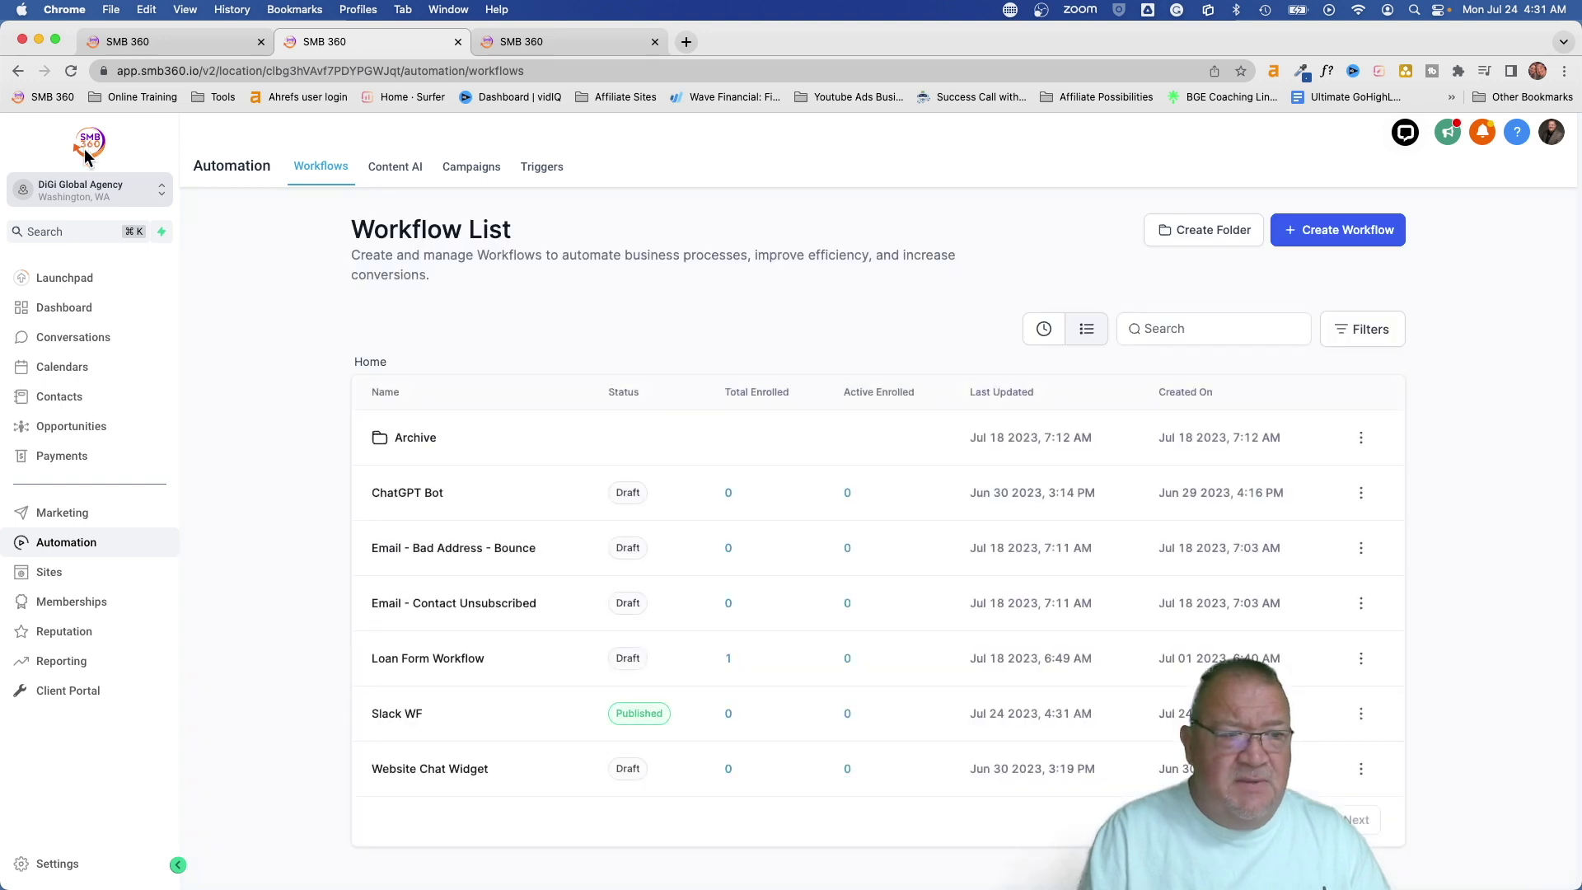
# Step: Enroll the first contact in Workflow - Slack WF with action note 'demo', then go to Automation
pyautogui.click(73, 404)
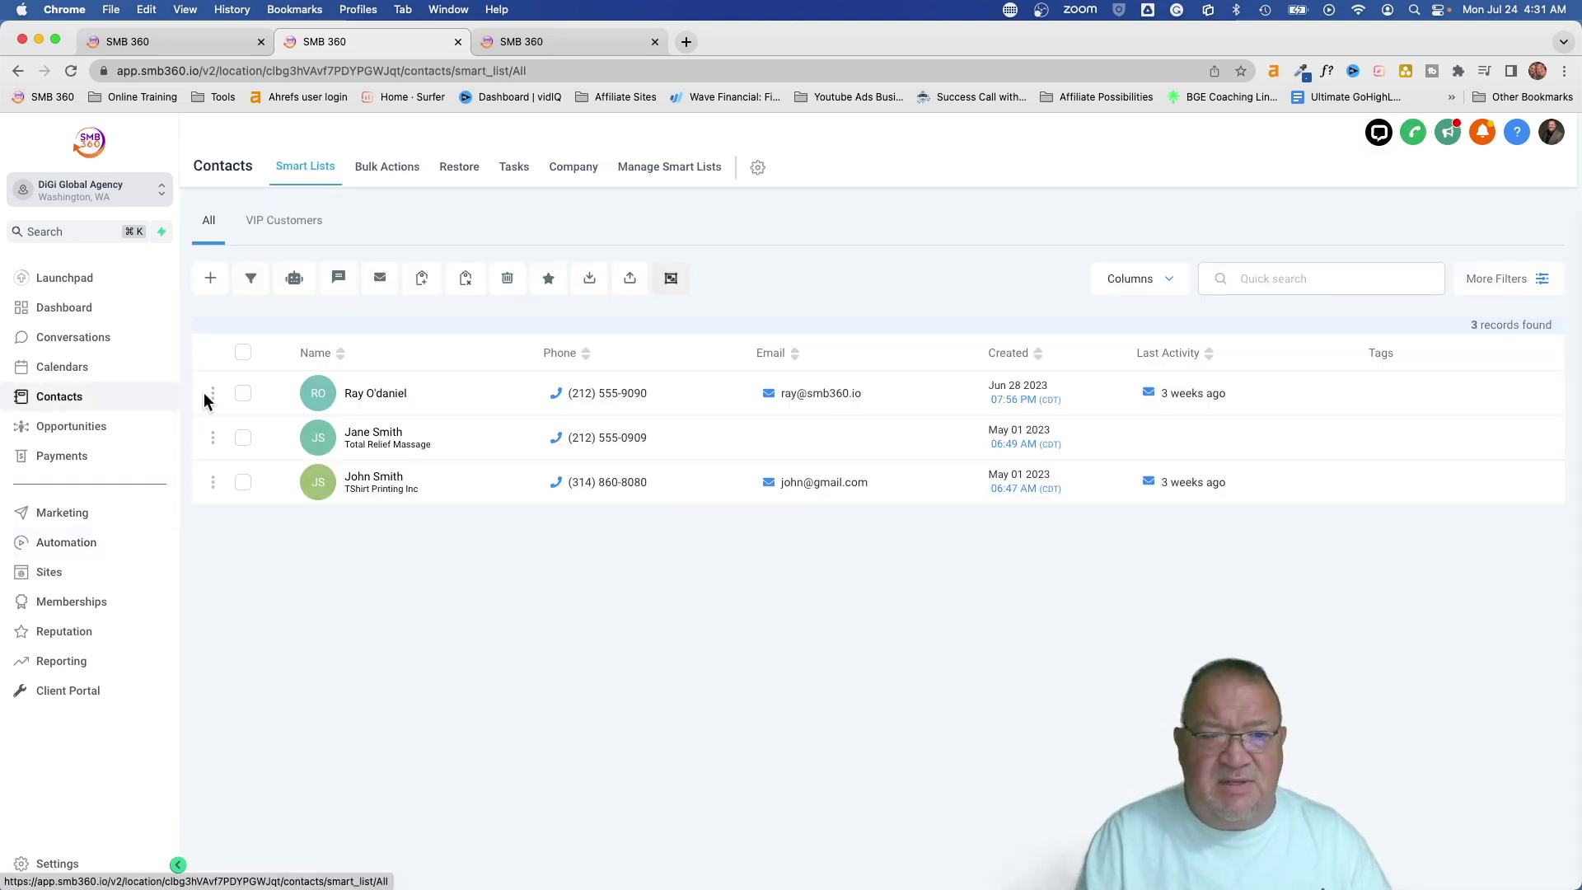
pyautogui.click(244, 395)
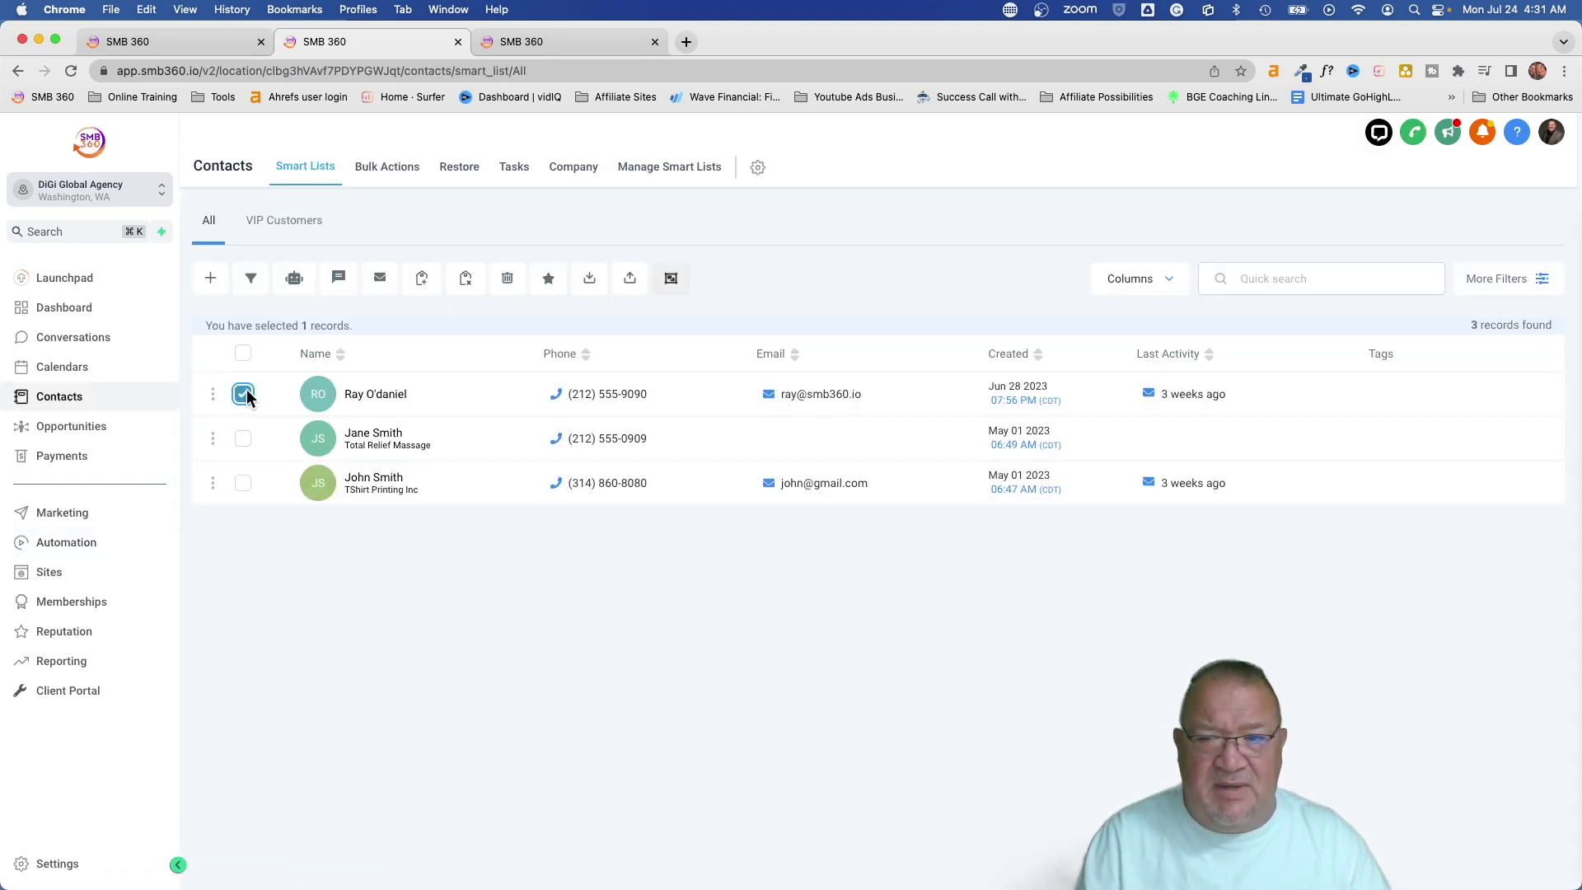
pyautogui.click(295, 281)
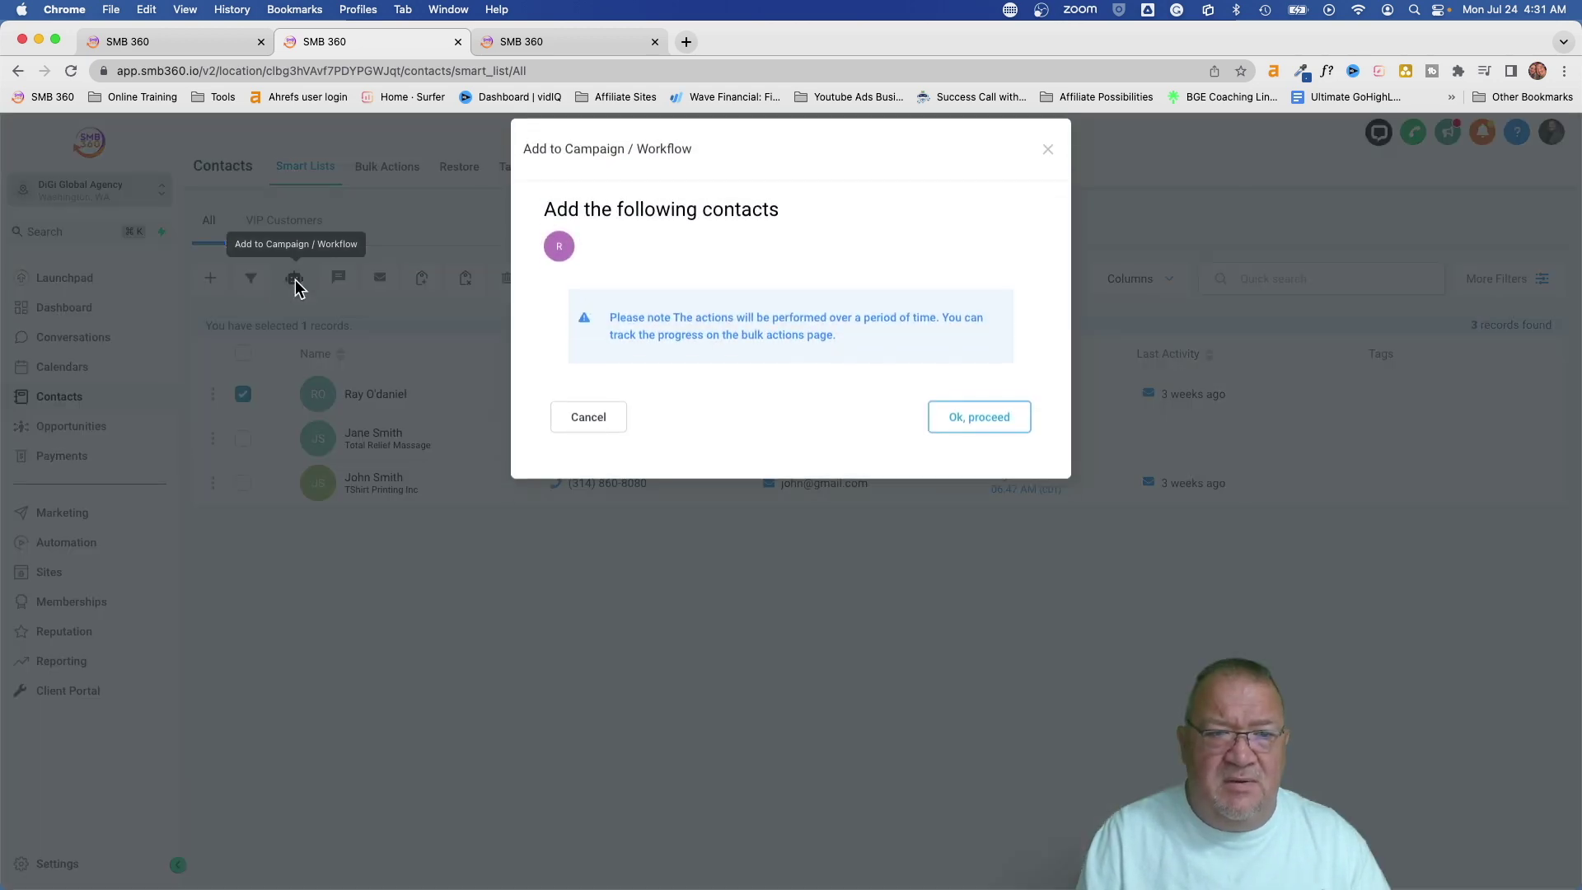
pyautogui.click(702, 337)
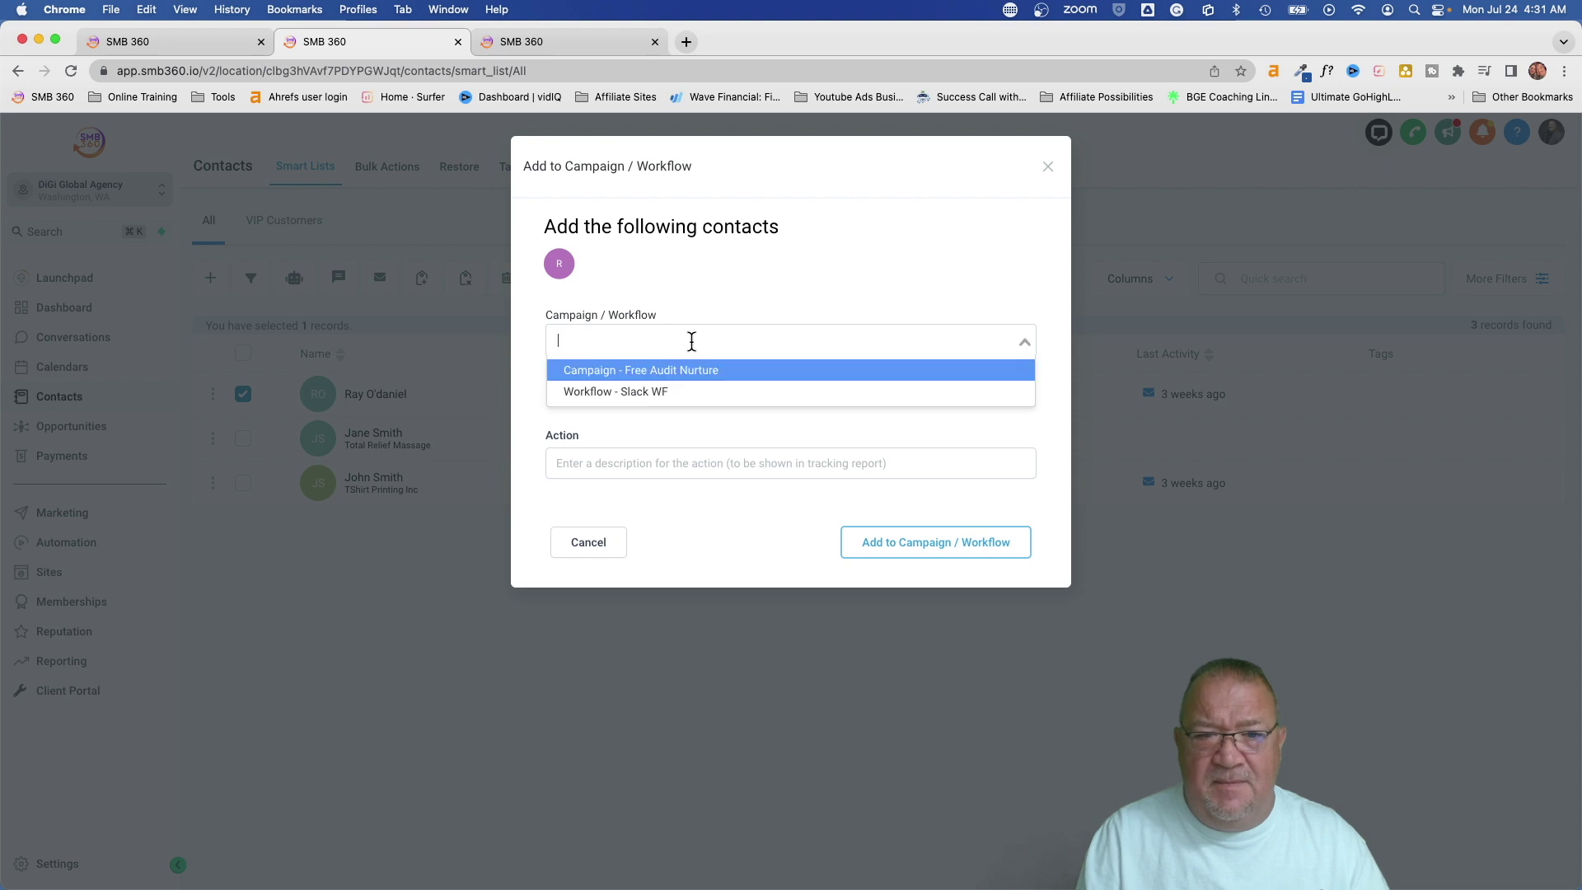
pyautogui.click(637, 394)
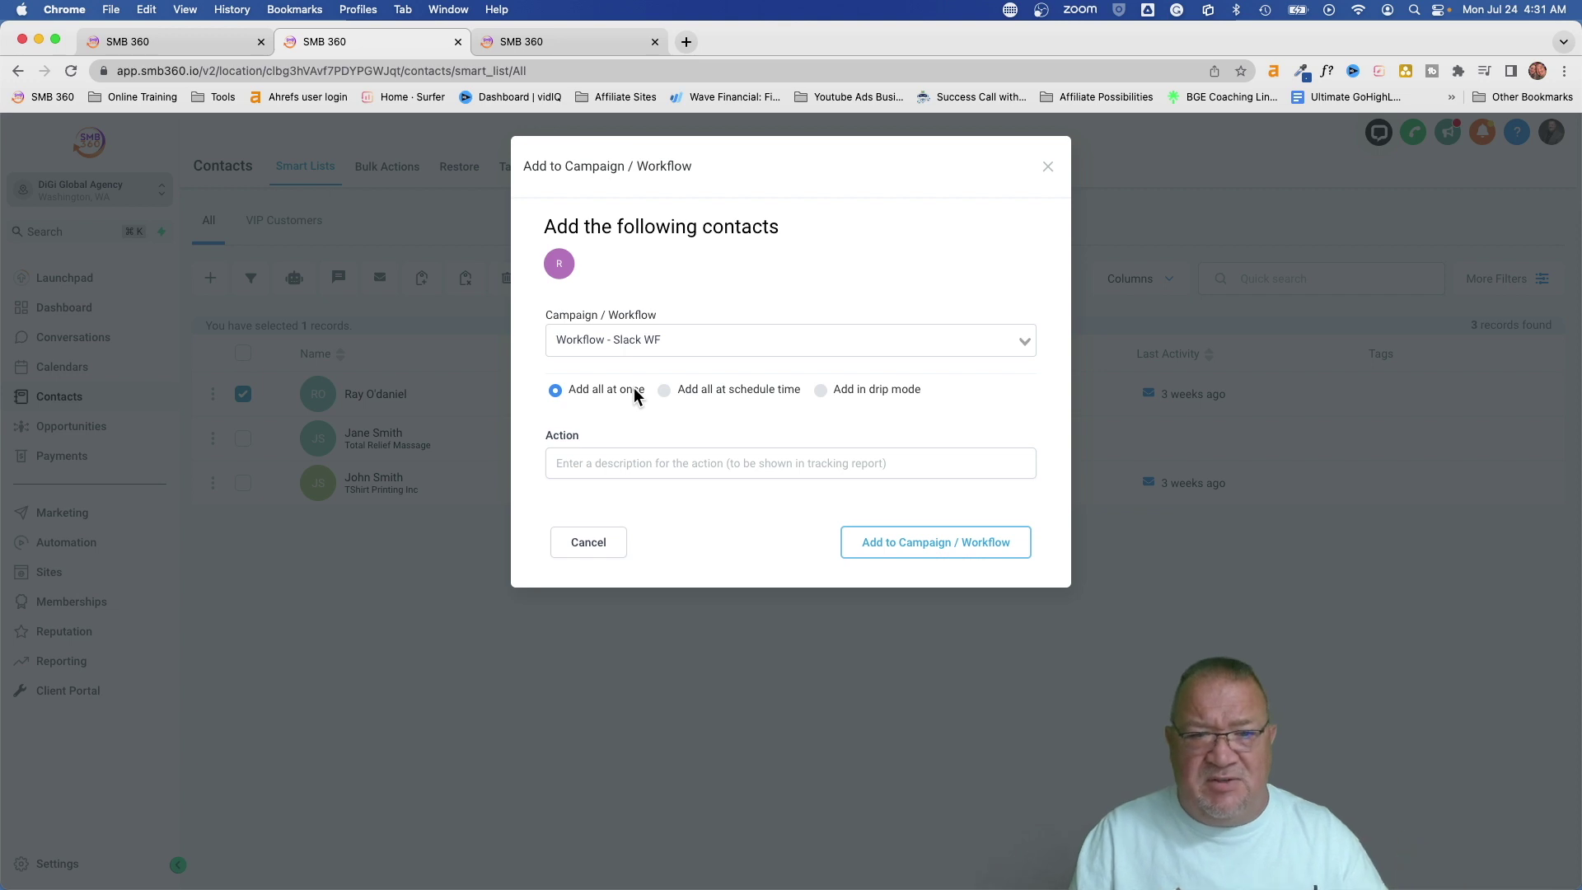
pyautogui.click(664, 464)
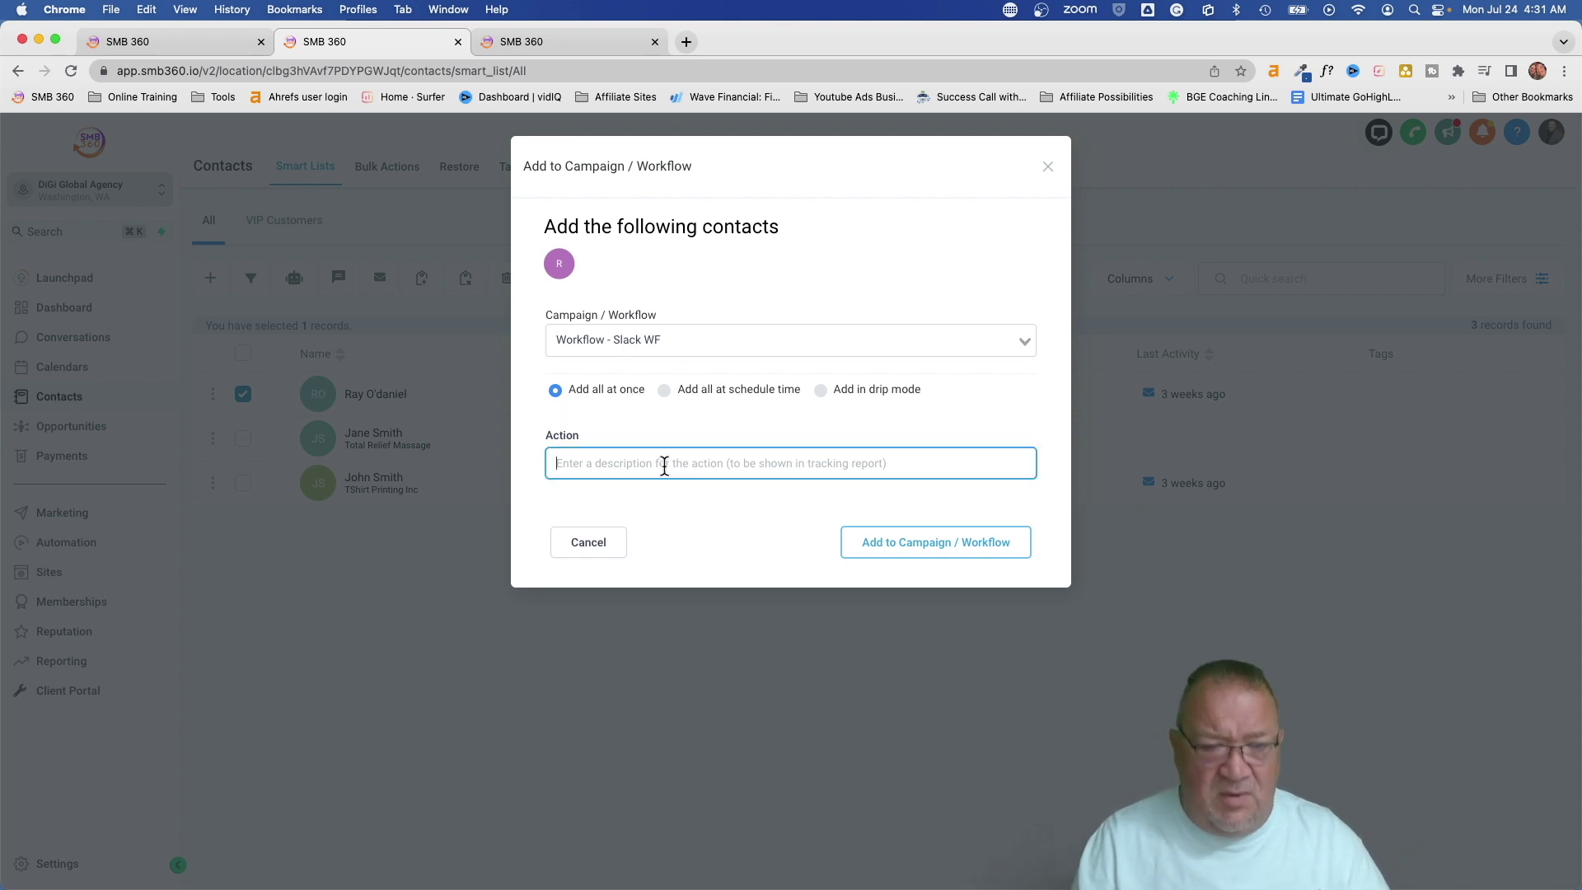
pyautogui.write('demo')
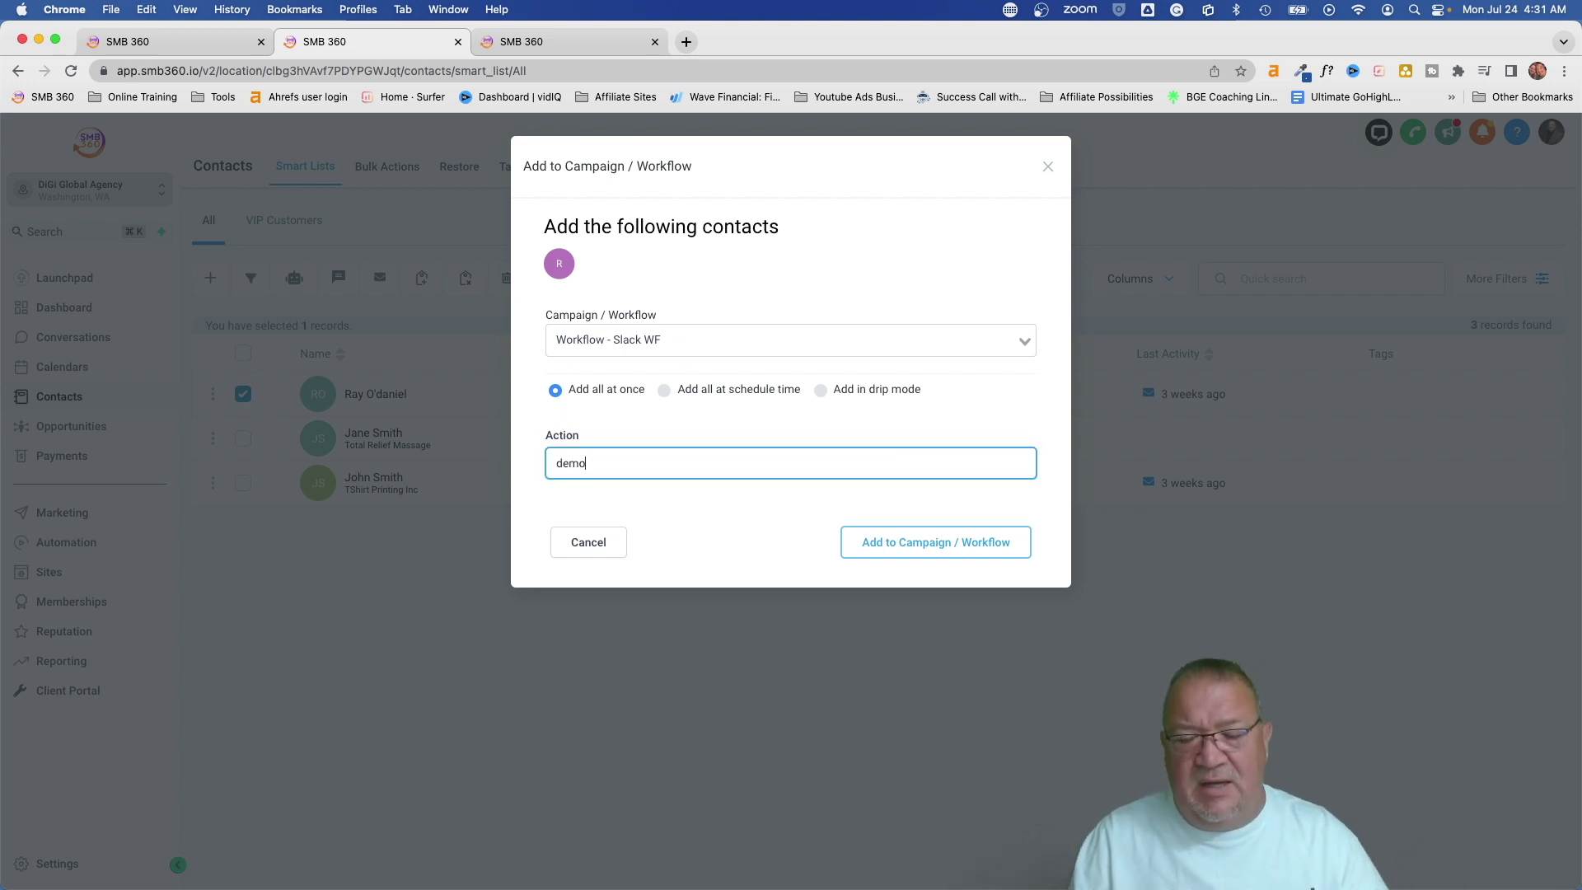
pyautogui.click(913, 550)
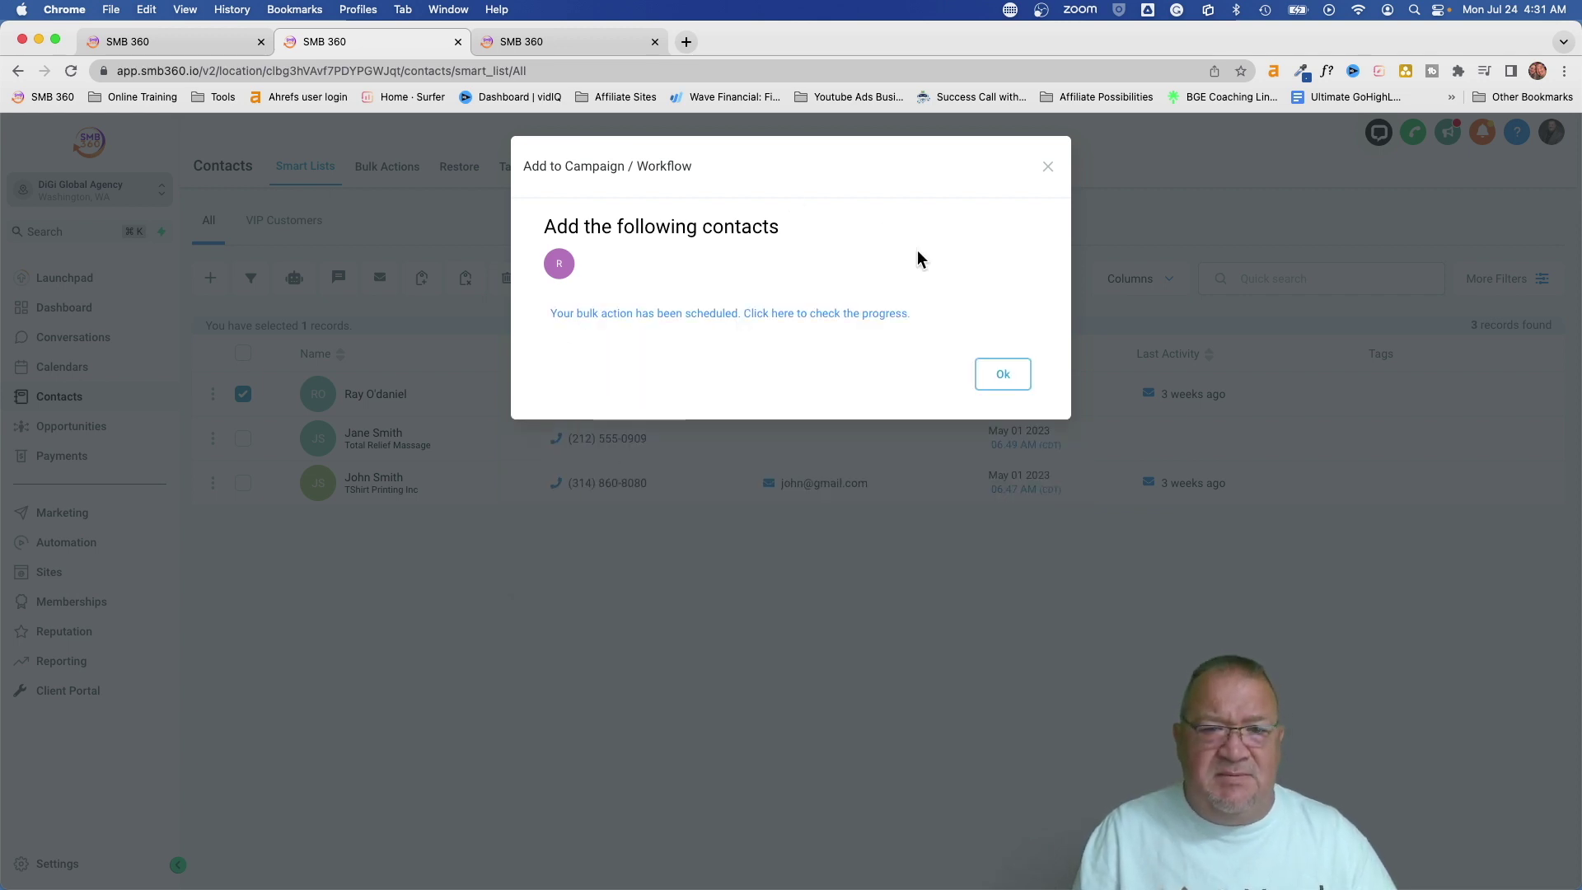
pyautogui.click(999, 371)
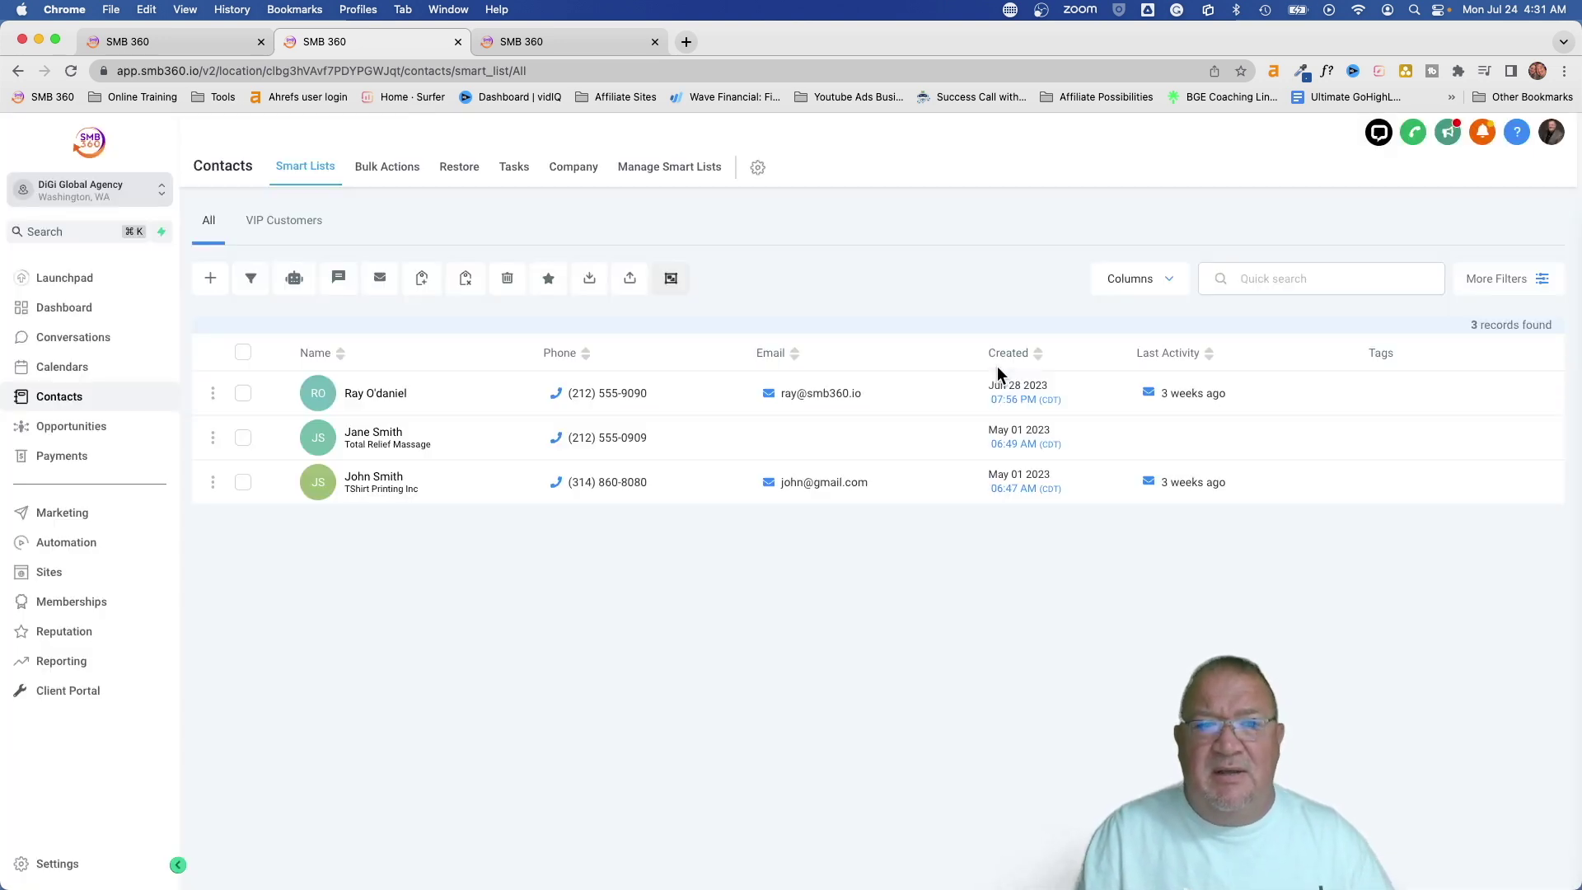
pyautogui.click(65, 542)
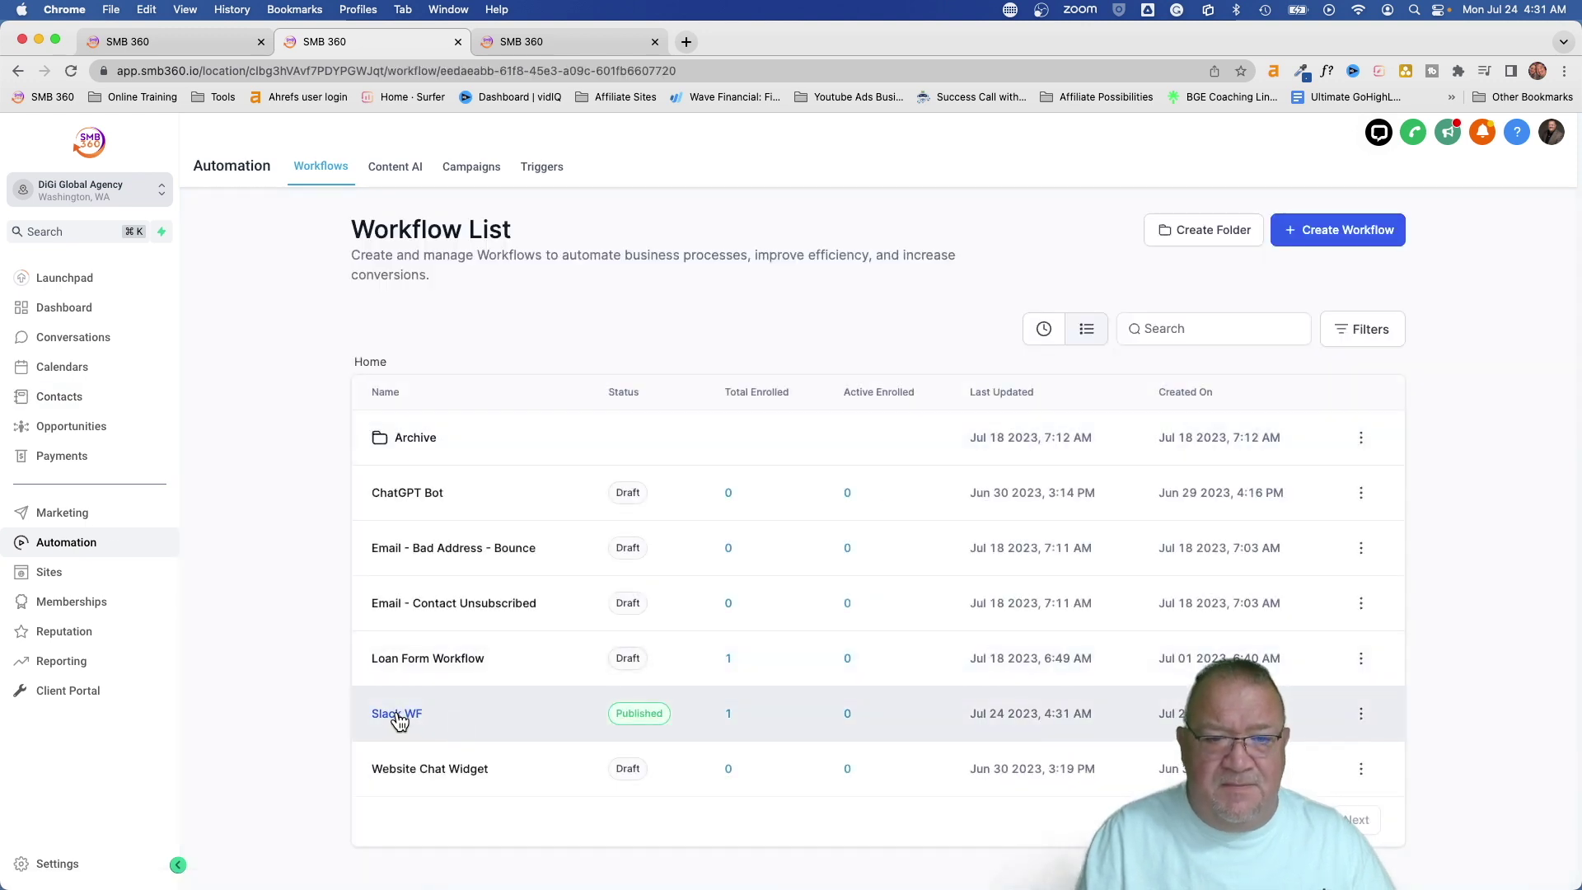
# Step: View Slack WF's Enrollment History, then bring the Slack window forward via Mission Control
pyautogui.click(398, 715)
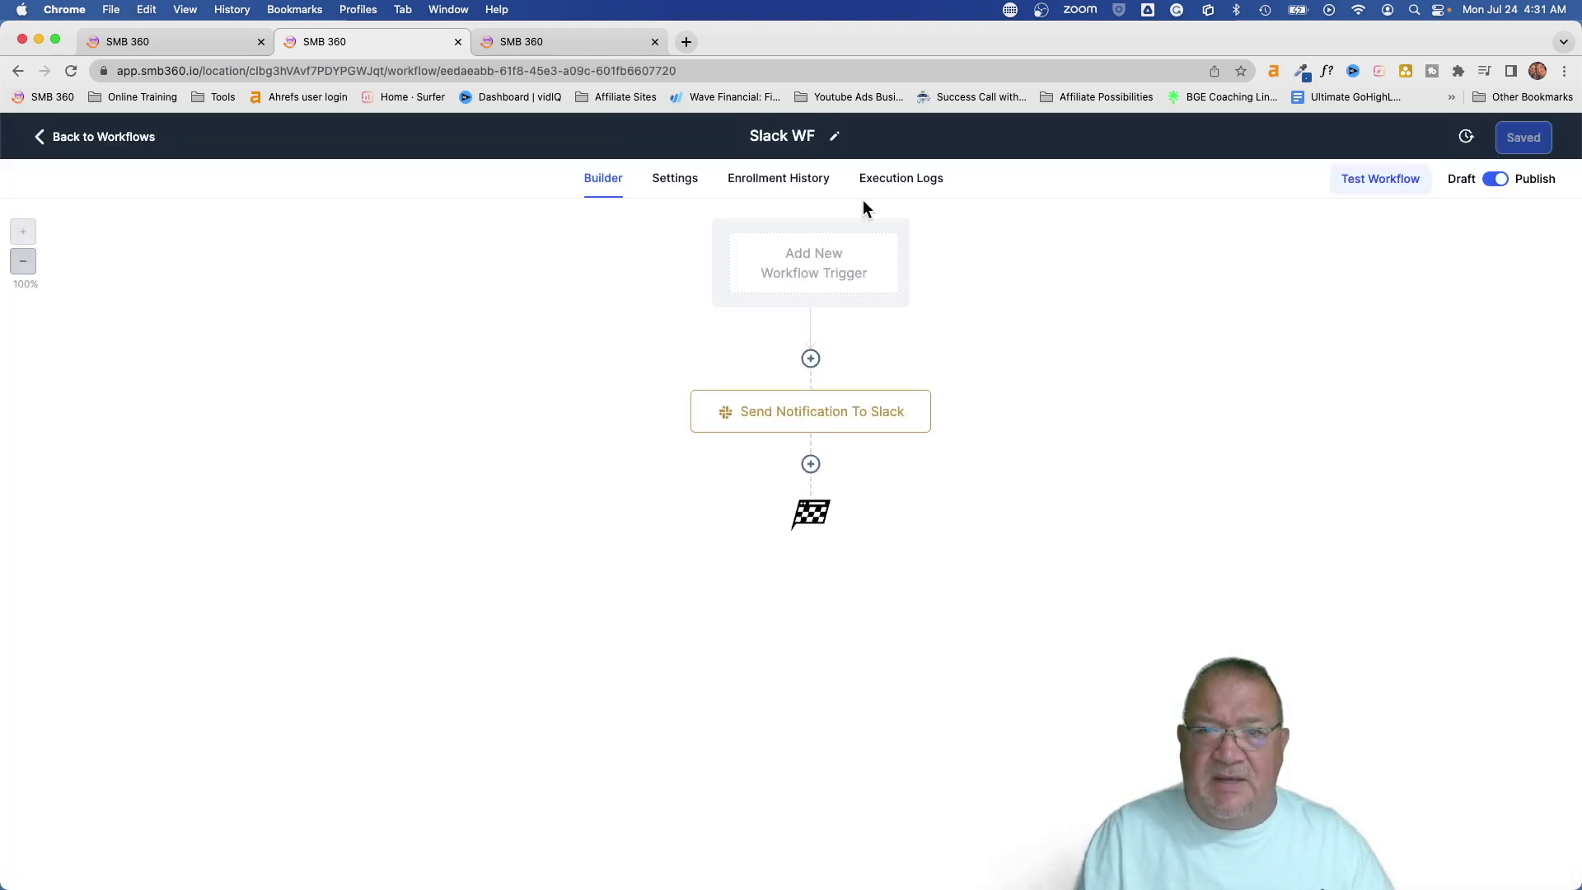
pyautogui.click(777, 178)
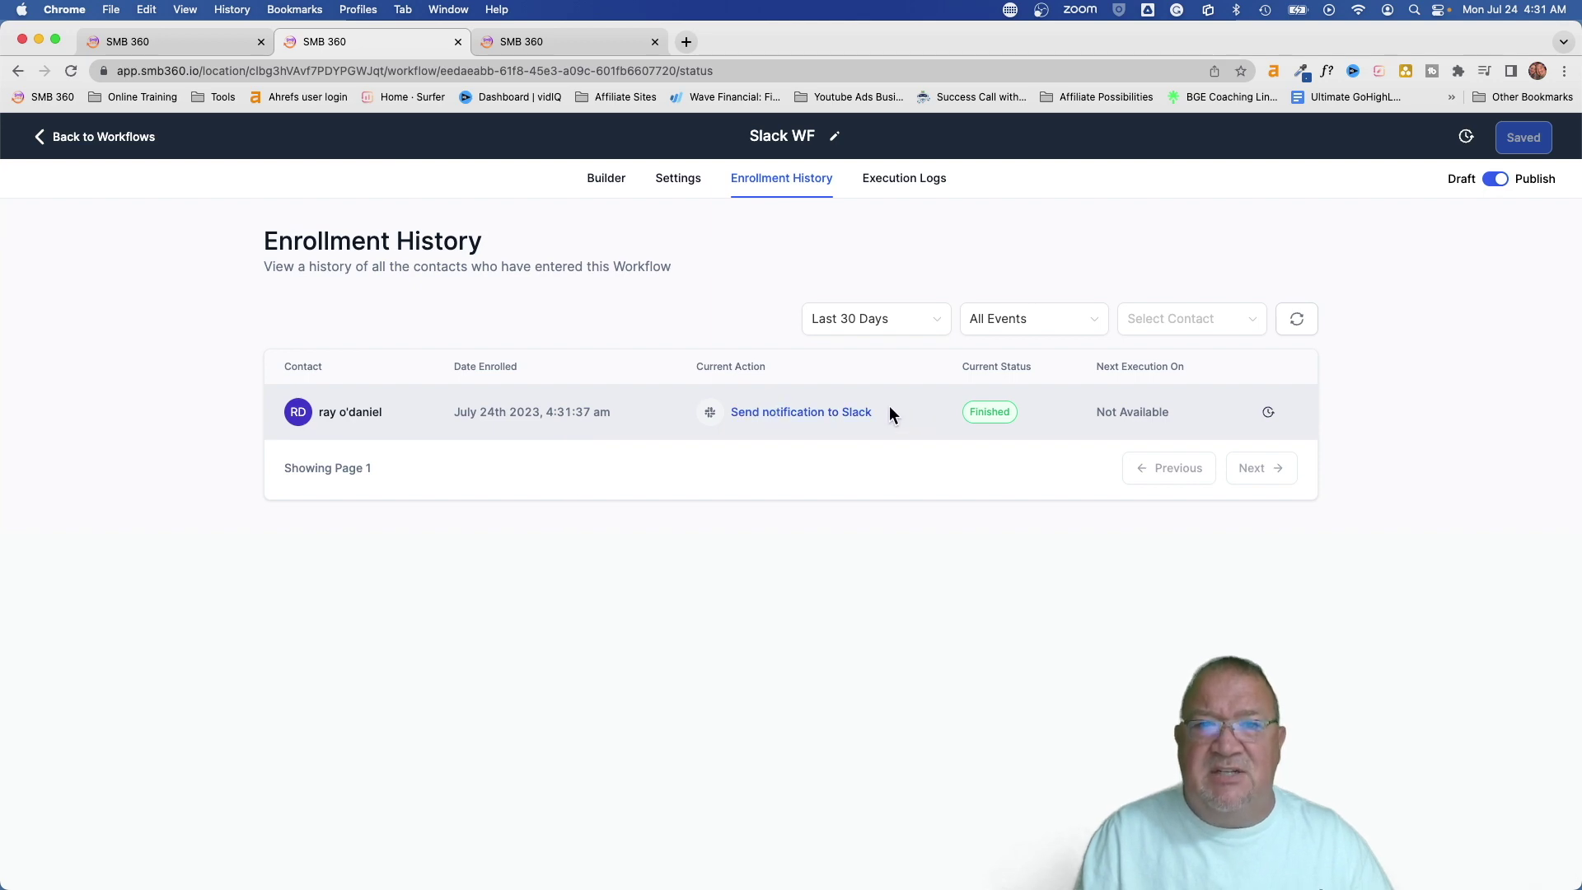
pyautogui.hotkey('ctrl', 'Up')
pyautogui.click(422, 367)
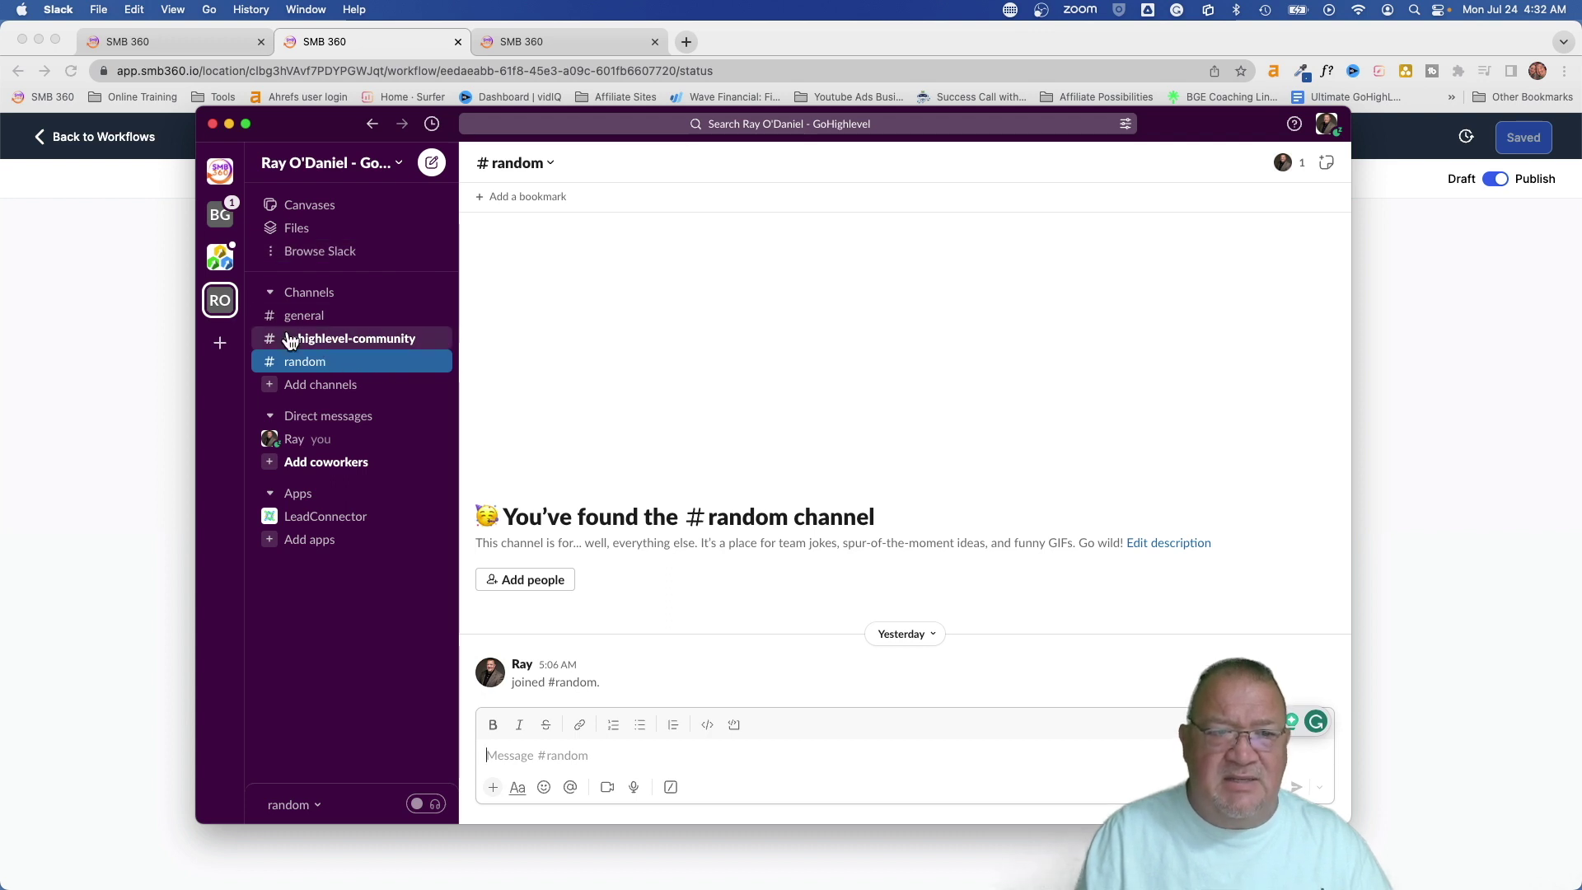
# Step: Check the LeadConnector test message in #gohighlevel-community, then return to the Chrome window
pyautogui.click(360, 346)
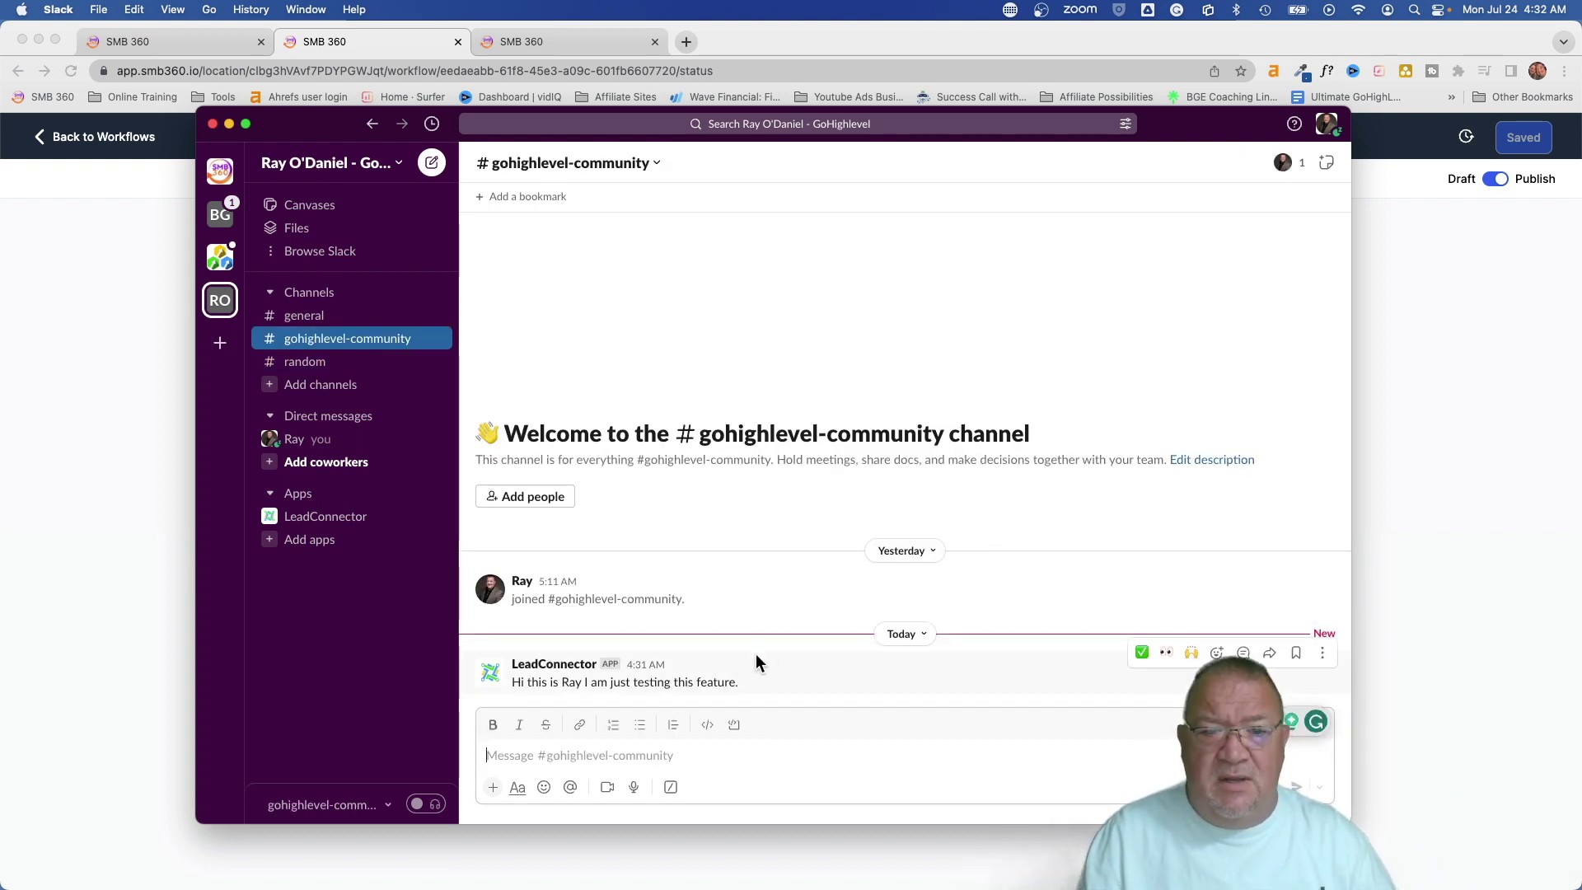
pyautogui.click(577, 669)
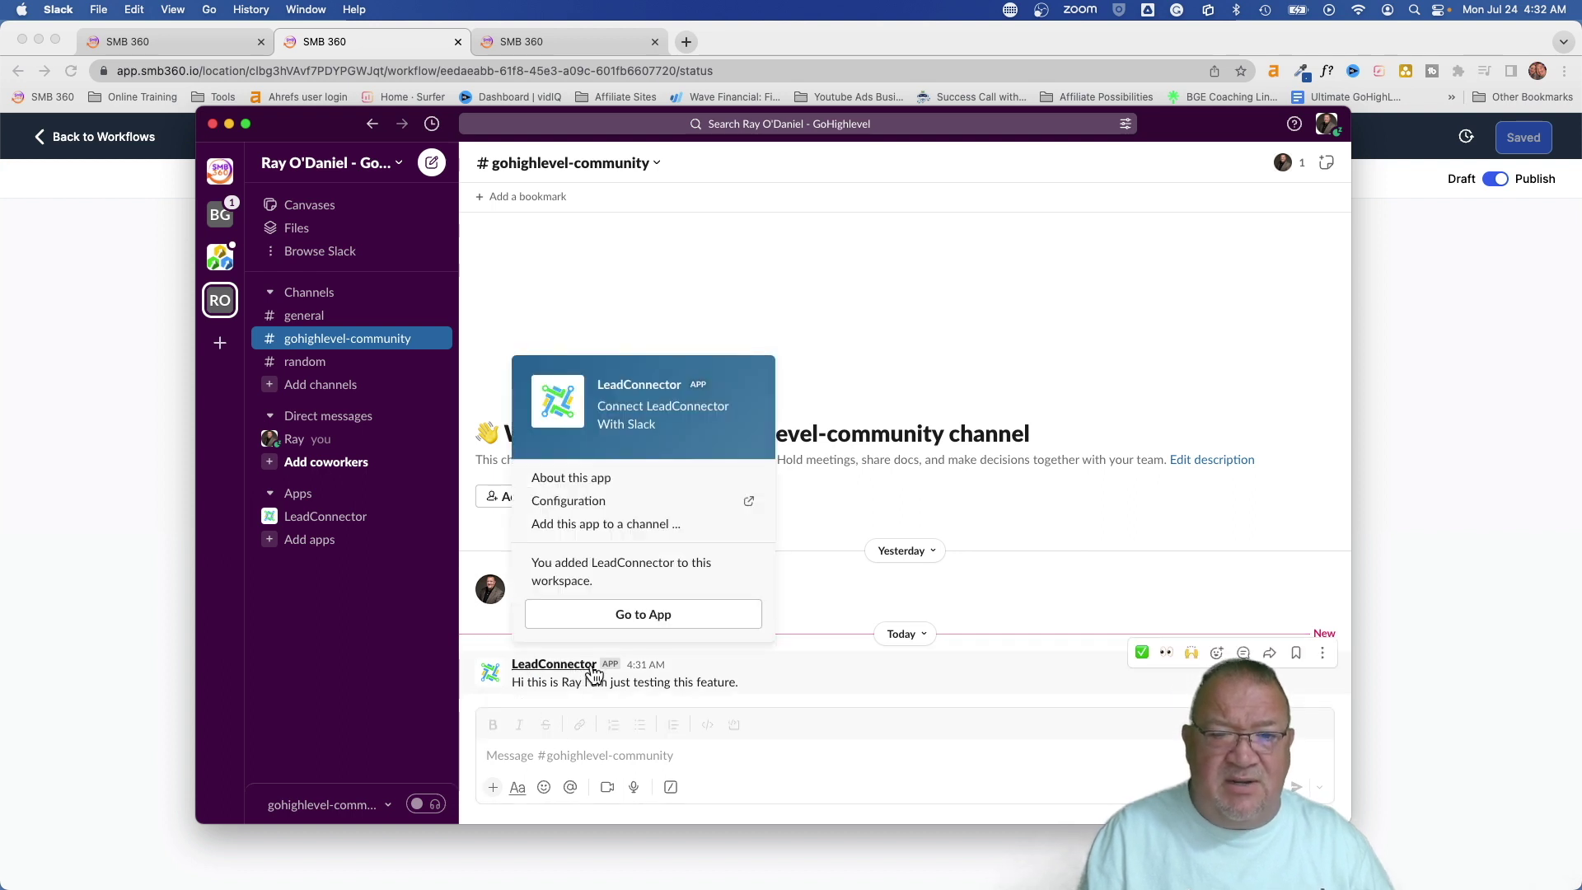
pyautogui.click(818, 688)
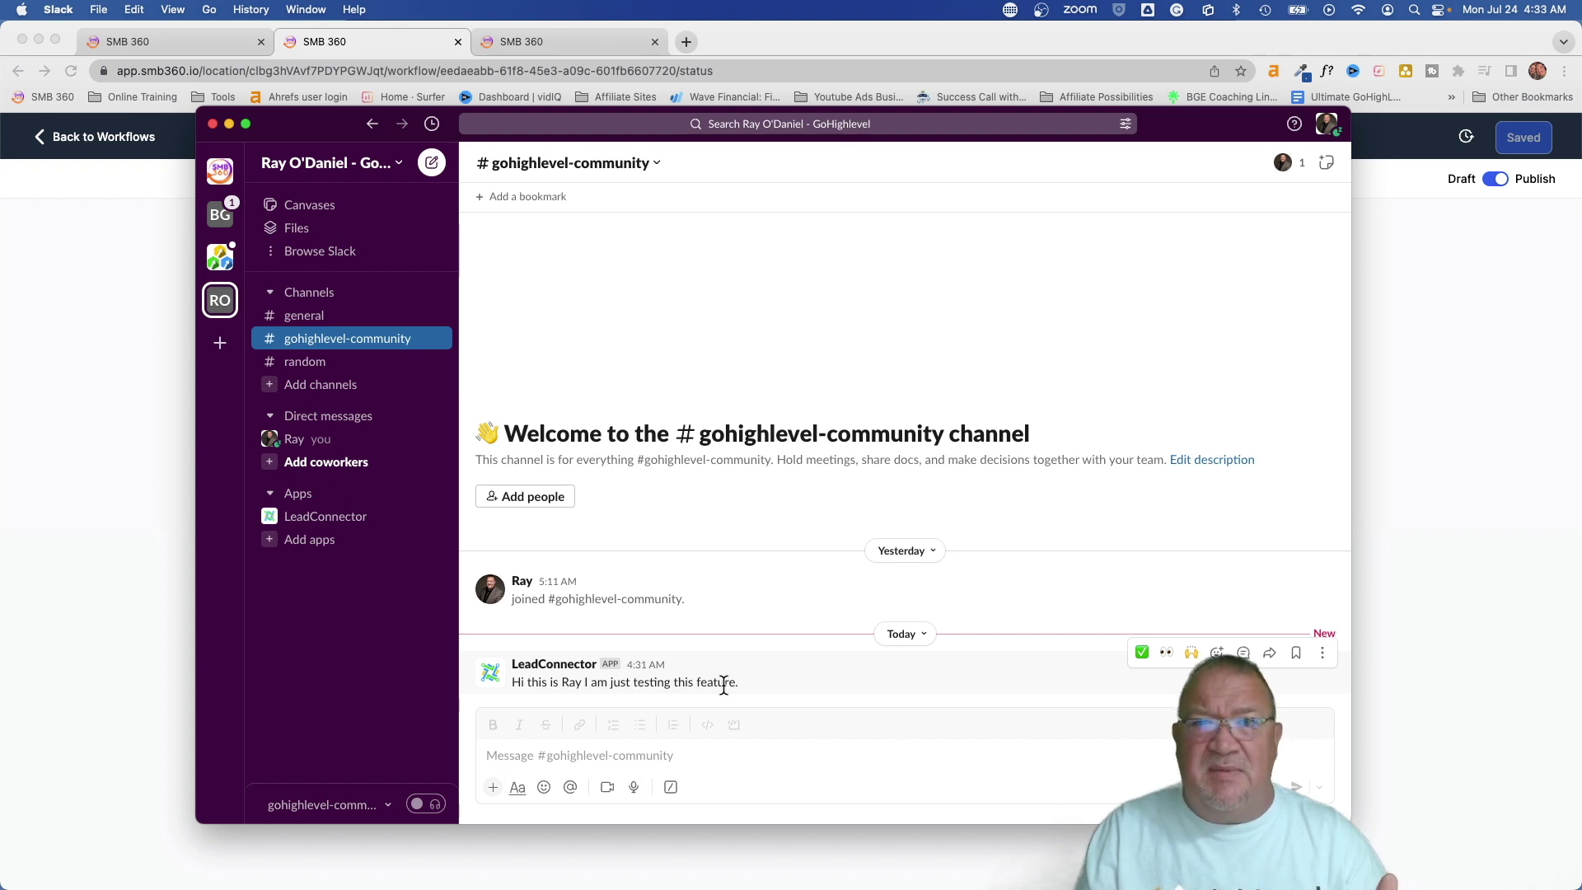
pyautogui.click(374, 41)
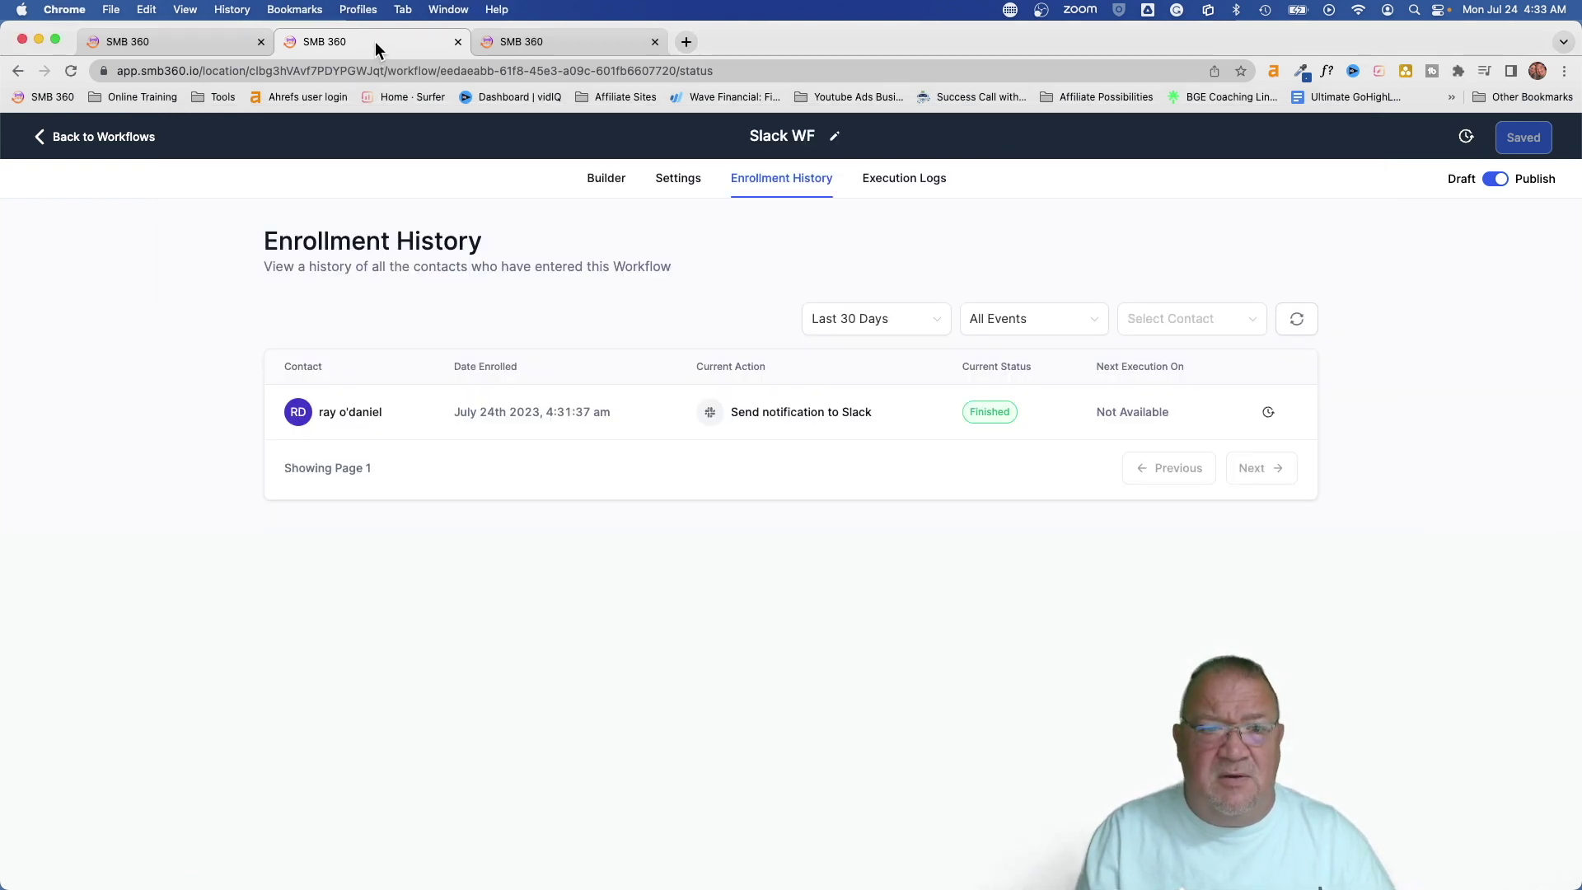
# Step: Try rewriting the Slack message as 'Hey new appointment created for user', then cancel the edit
pyautogui.click(610, 179)
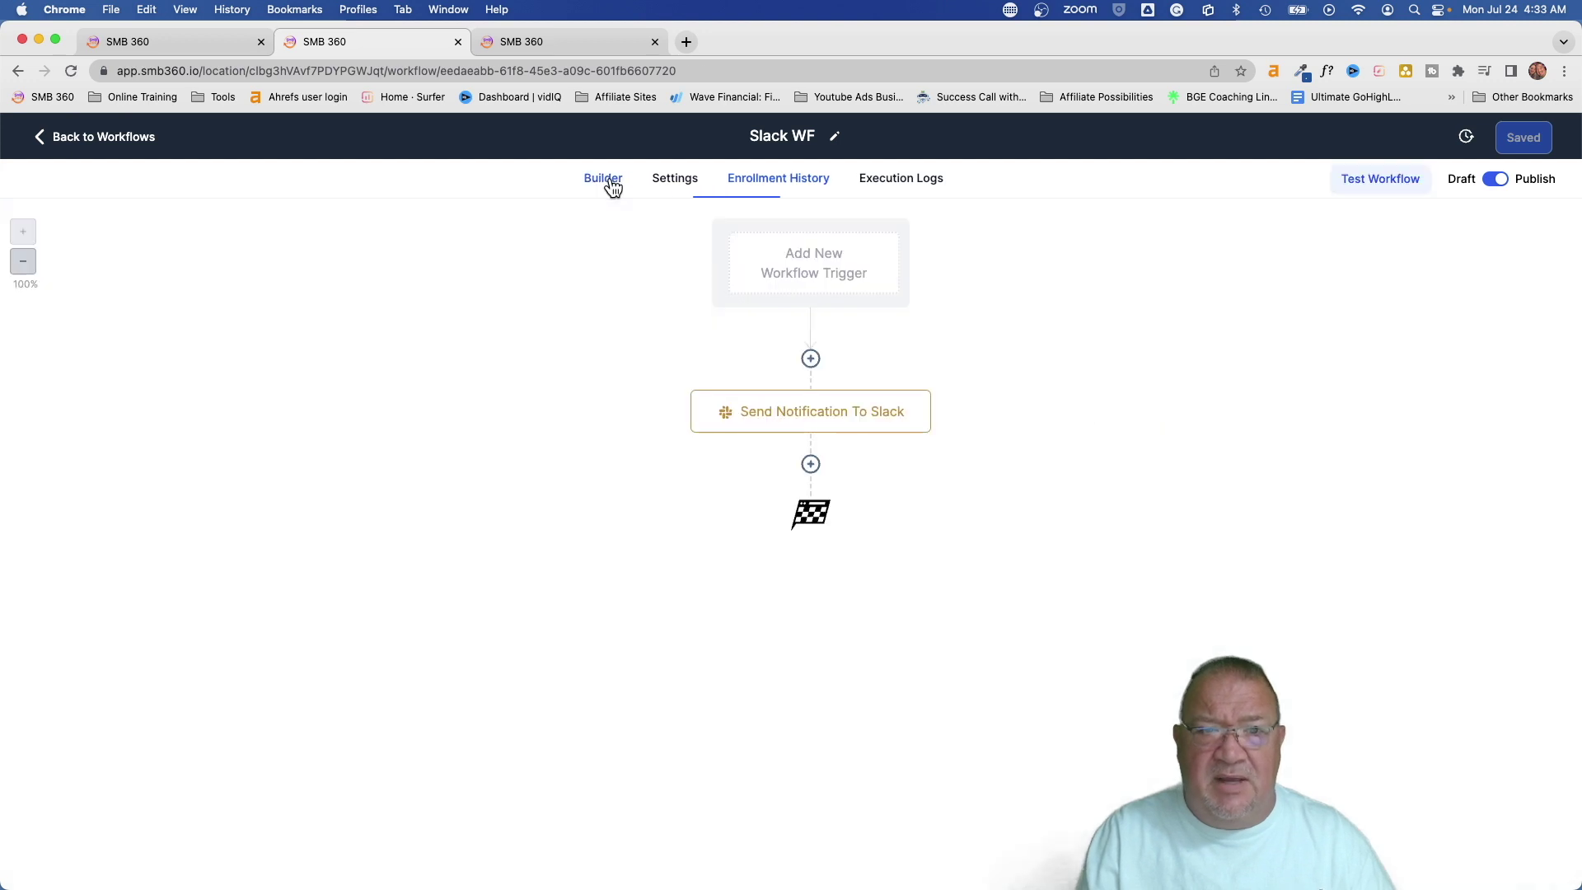
pyautogui.click(833, 422)
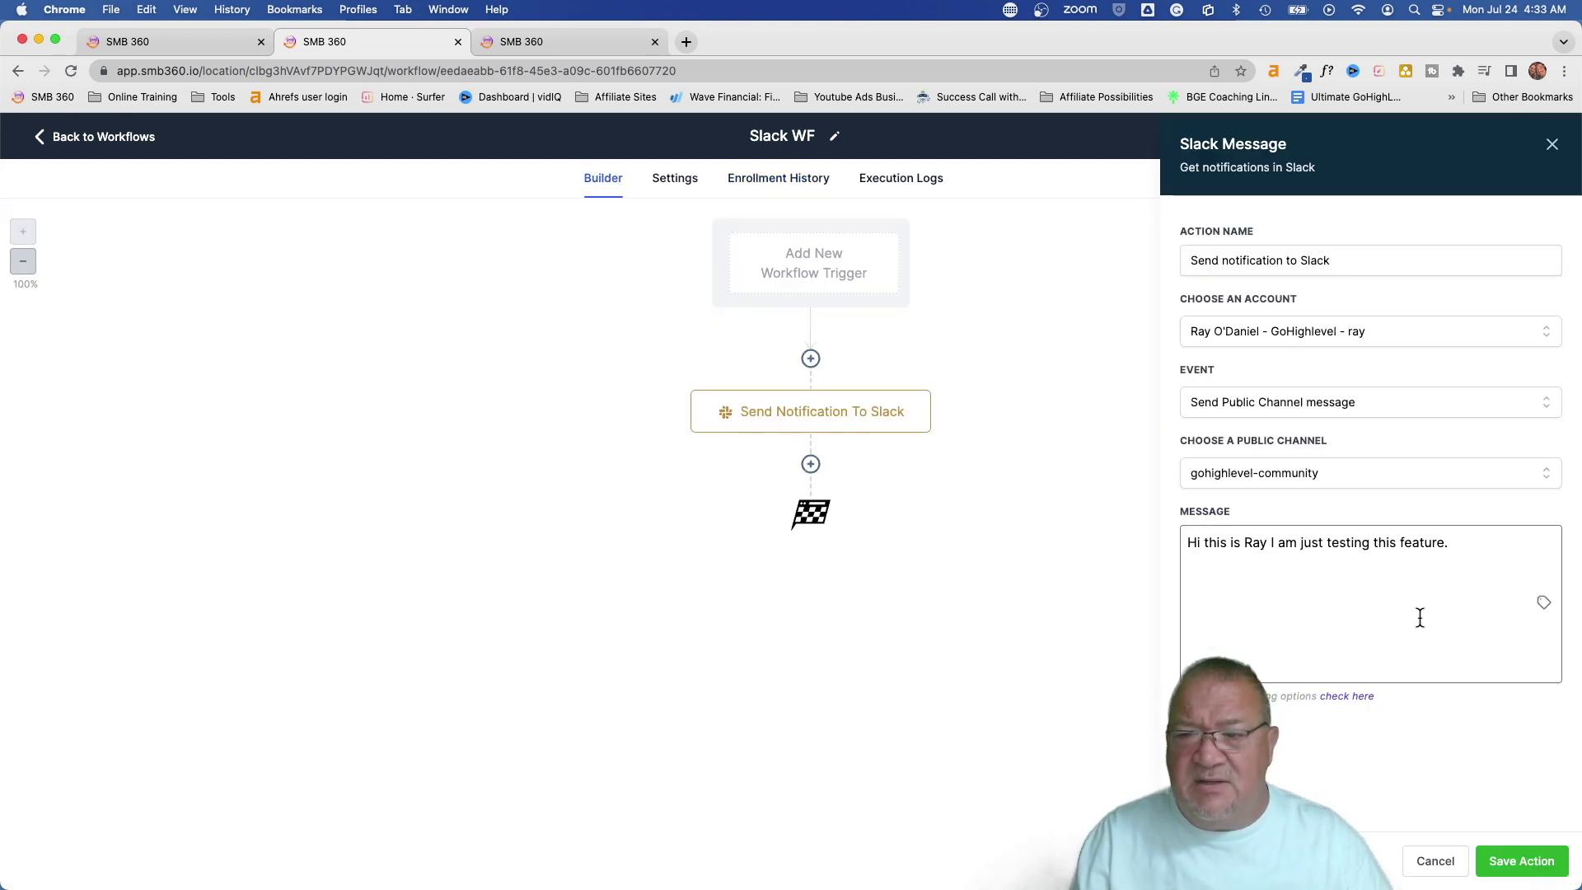
pyautogui.moveTo(1462, 543); pyautogui.dragTo(1129, 549)
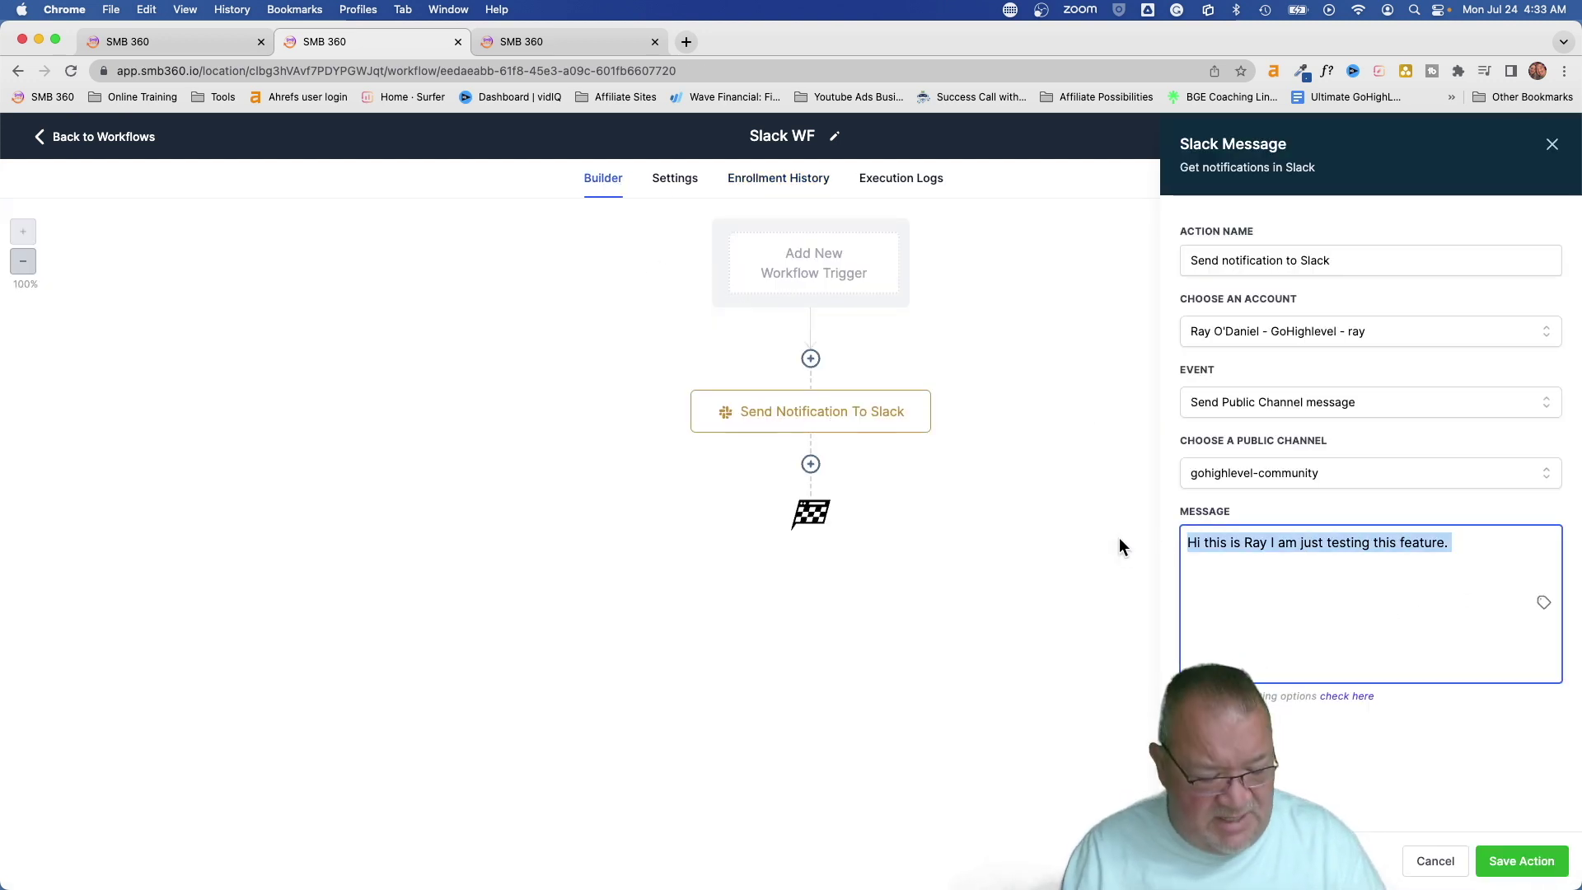
pyautogui.write('Hey new appointment created for user')
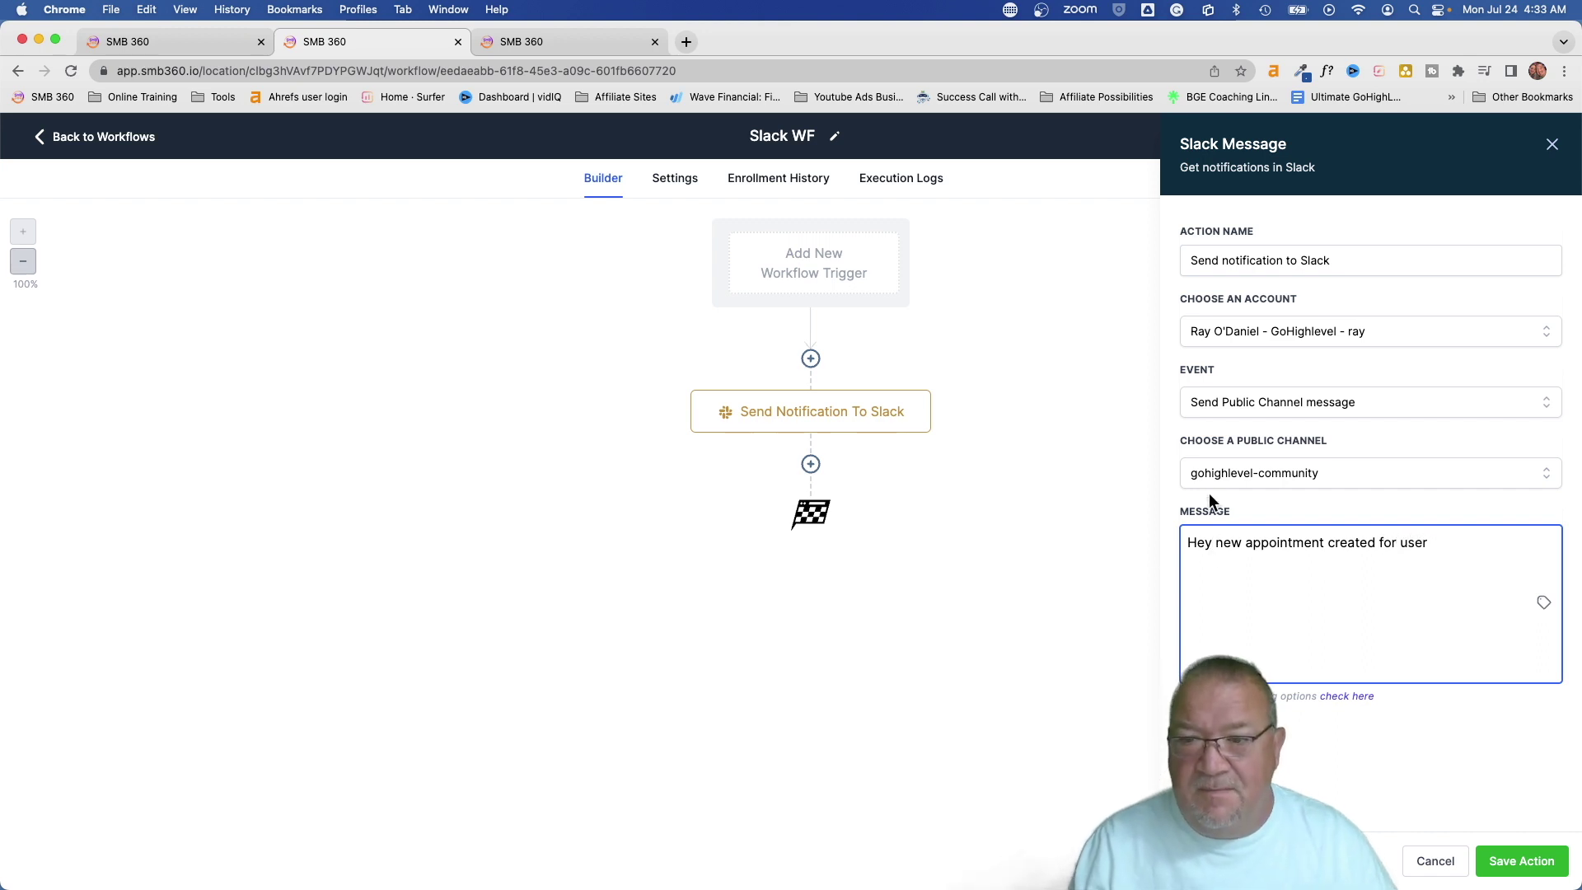
pyautogui.click(1546, 603)
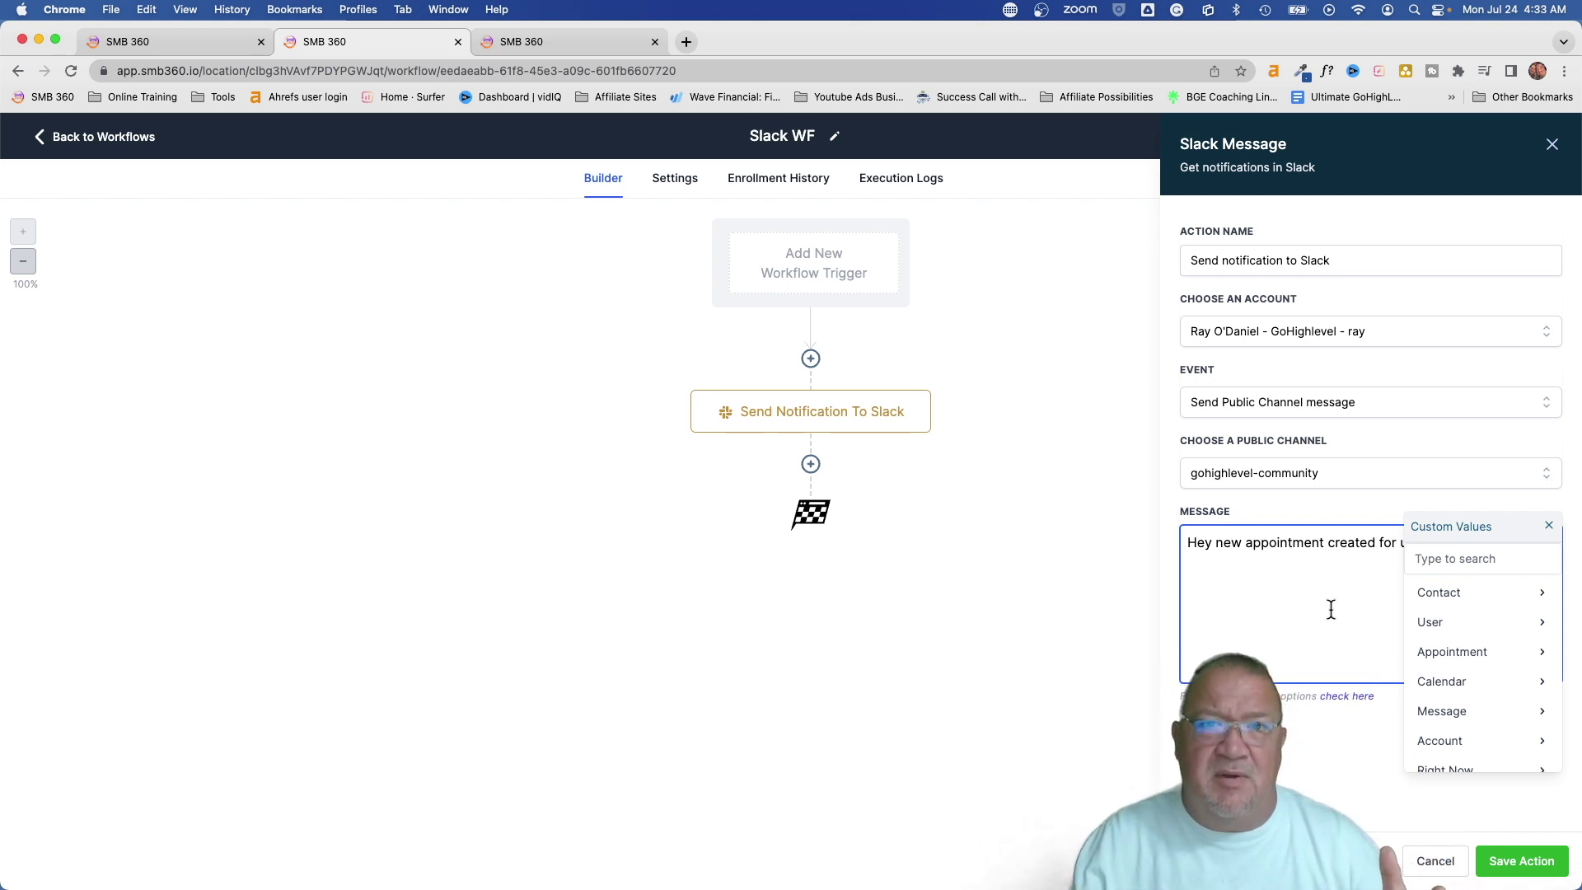
pyautogui.click(1418, 853)
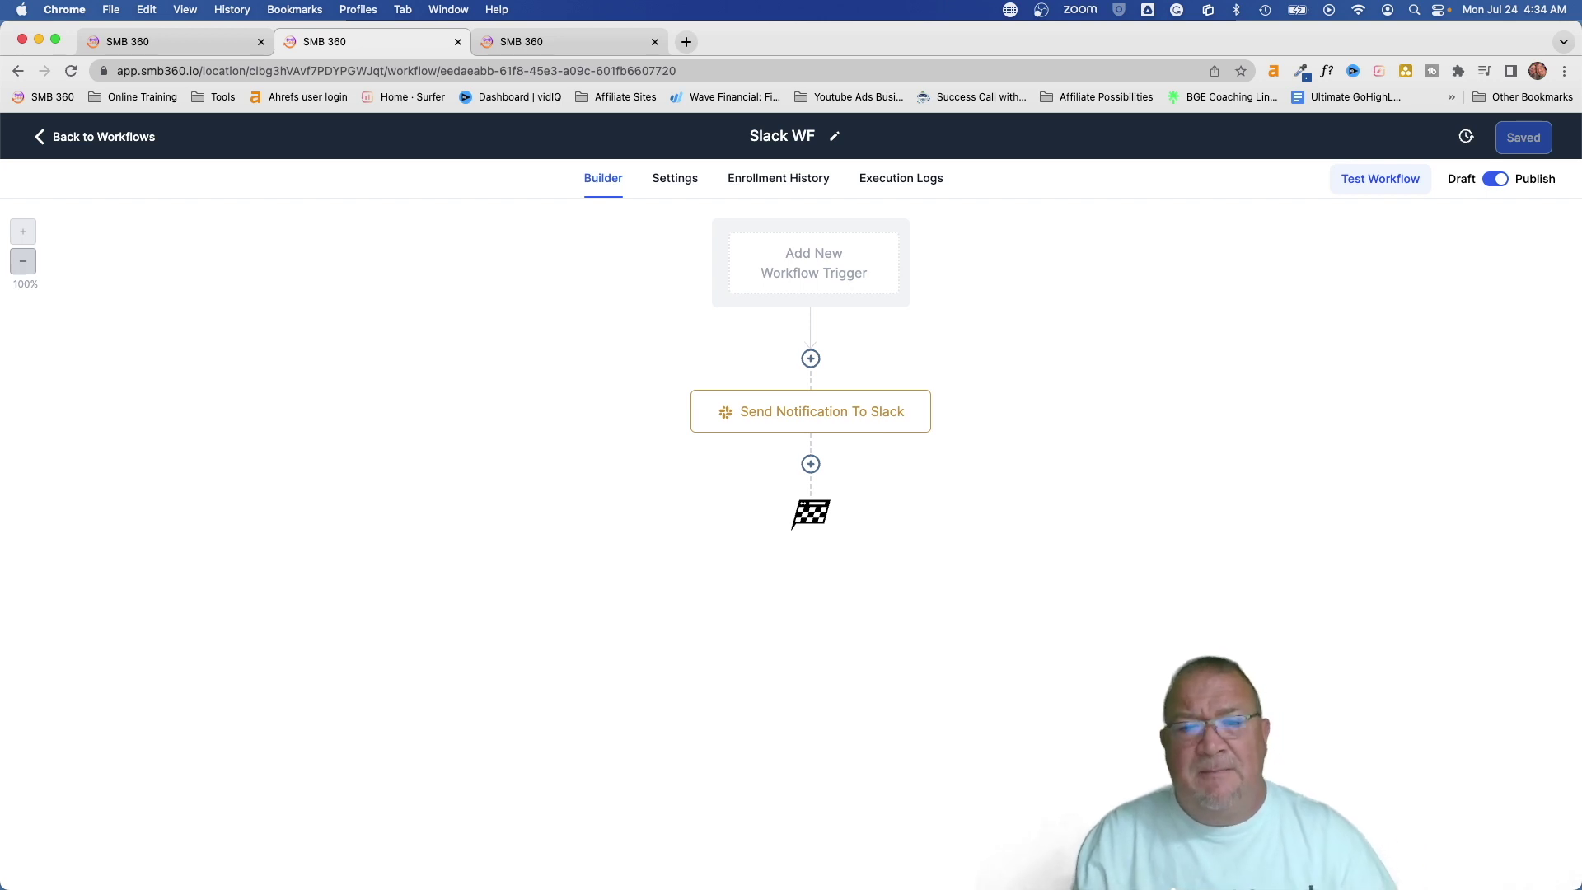
# Step: Set the Slack action to a direct message sent to the owner's own Slack user
pyautogui.click(792, 412)
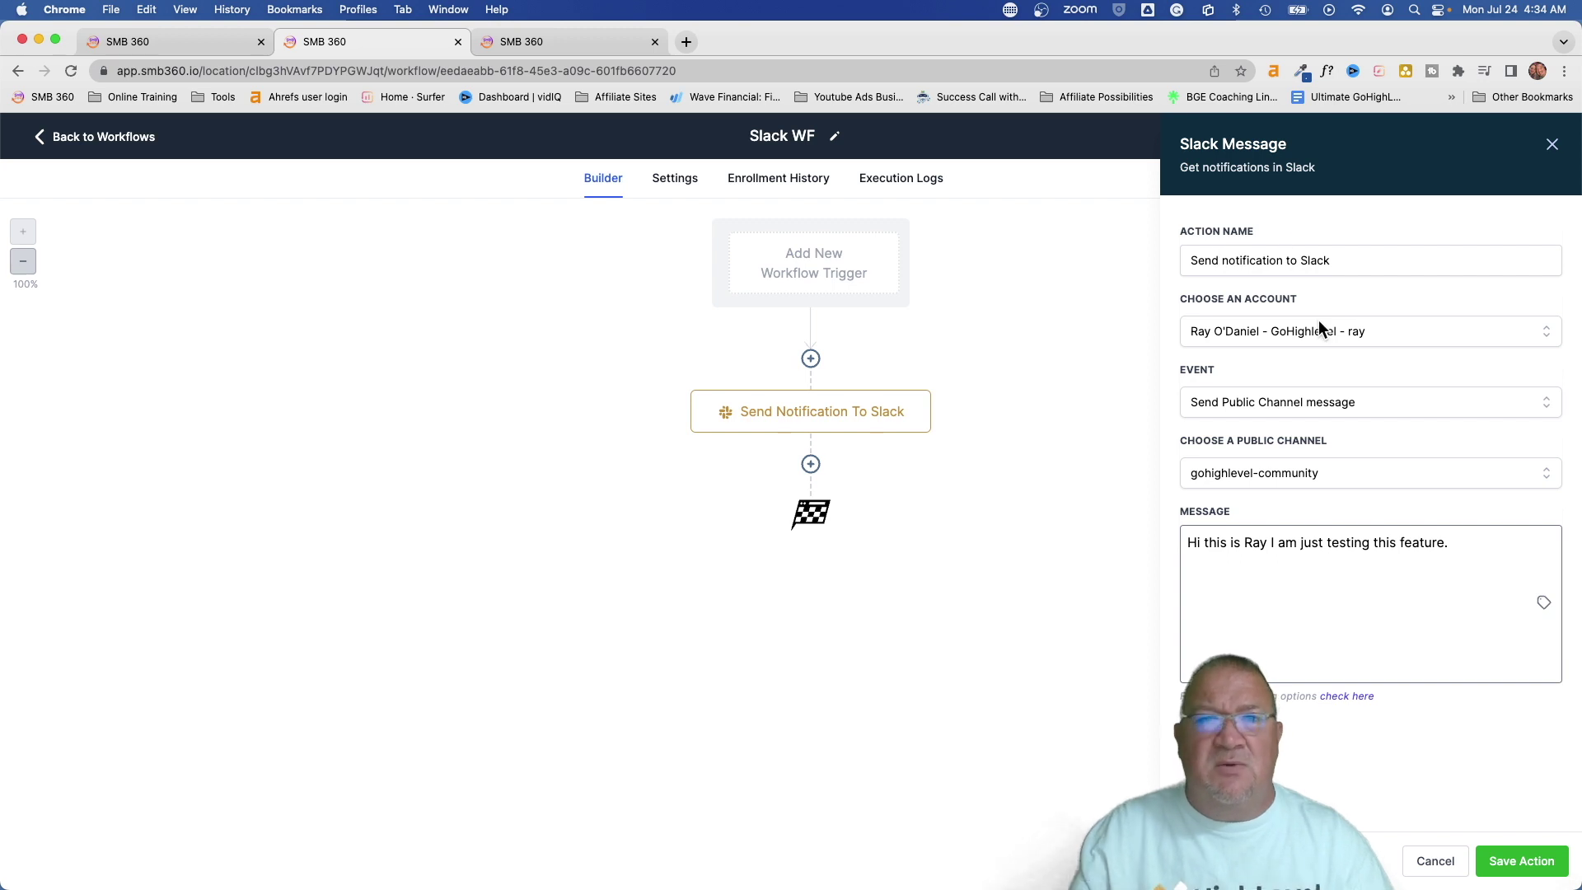
pyautogui.click(1251, 402)
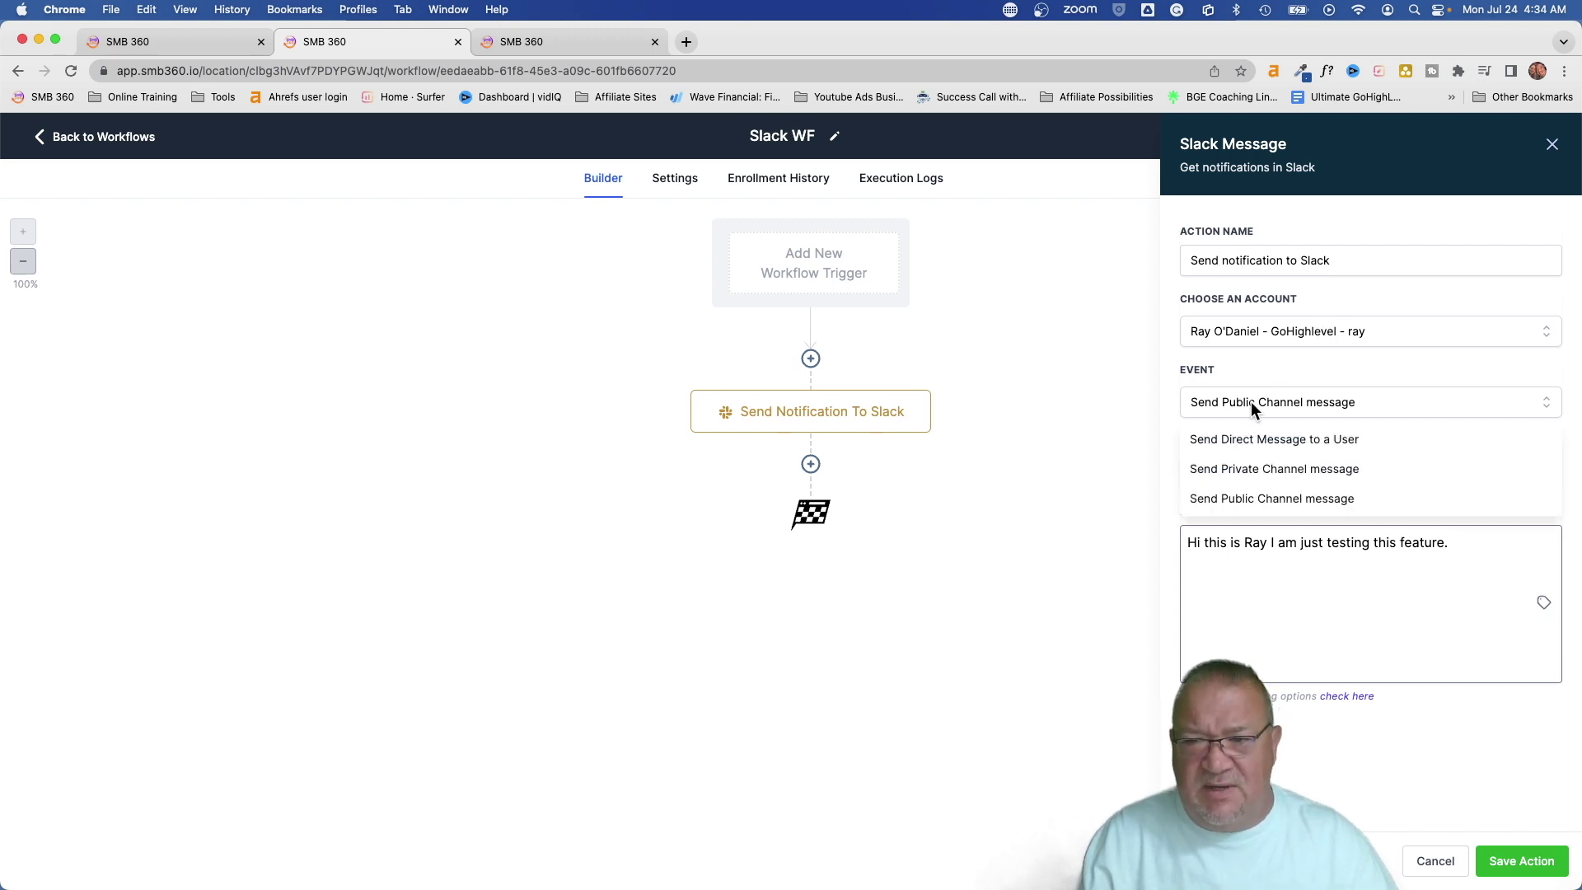
pyautogui.click(1252, 446)
pyautogui.click(1250, 478)
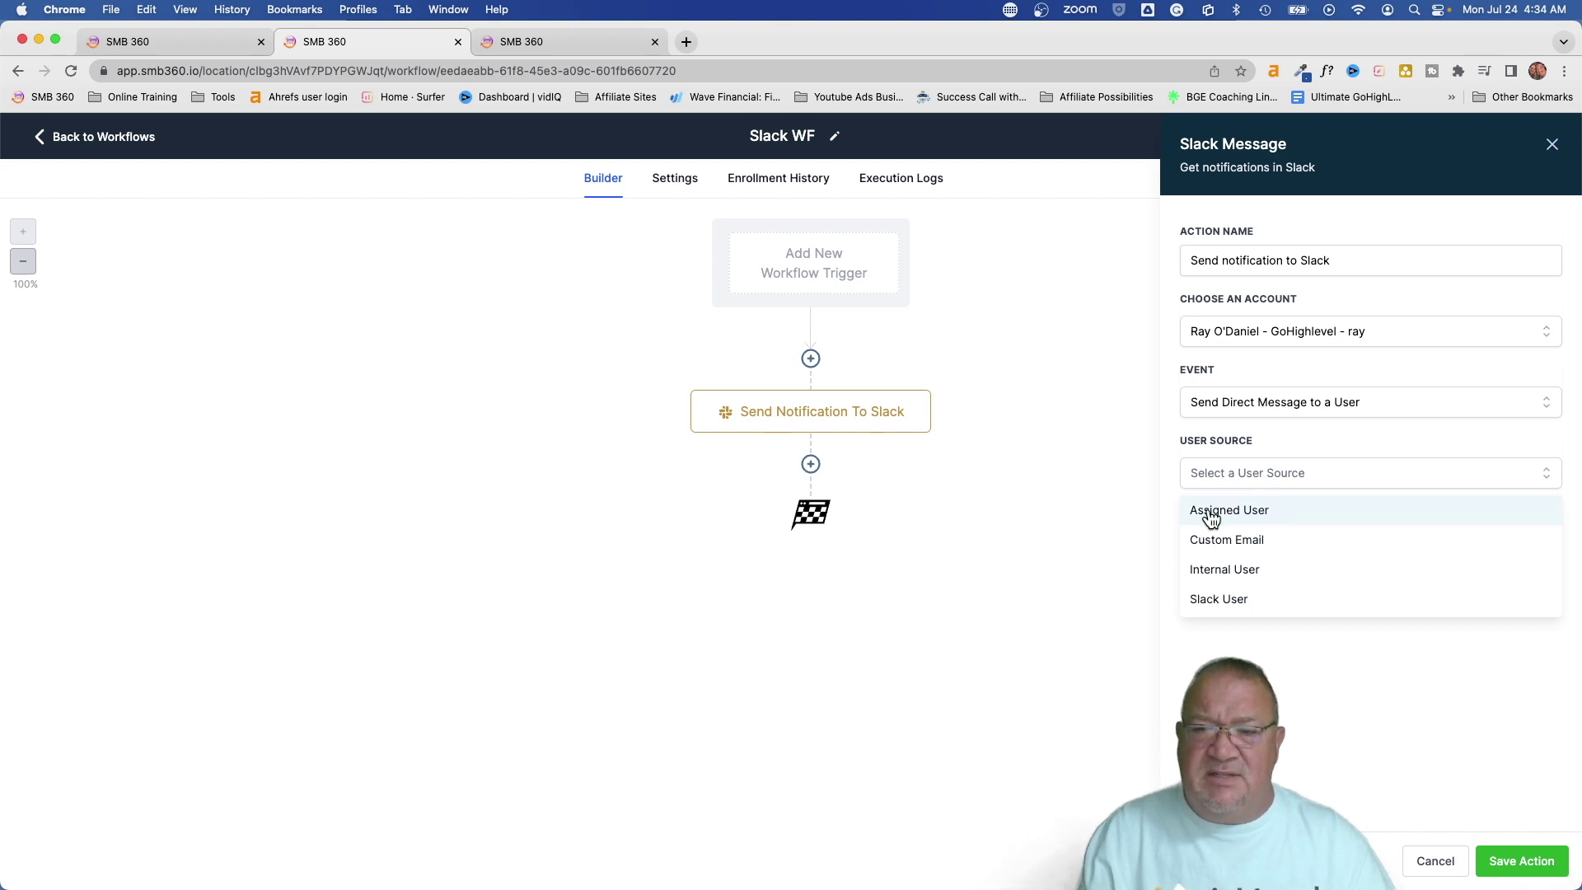
pyautogui.click(1248, 602)
pyautogui.click(1239, 546)
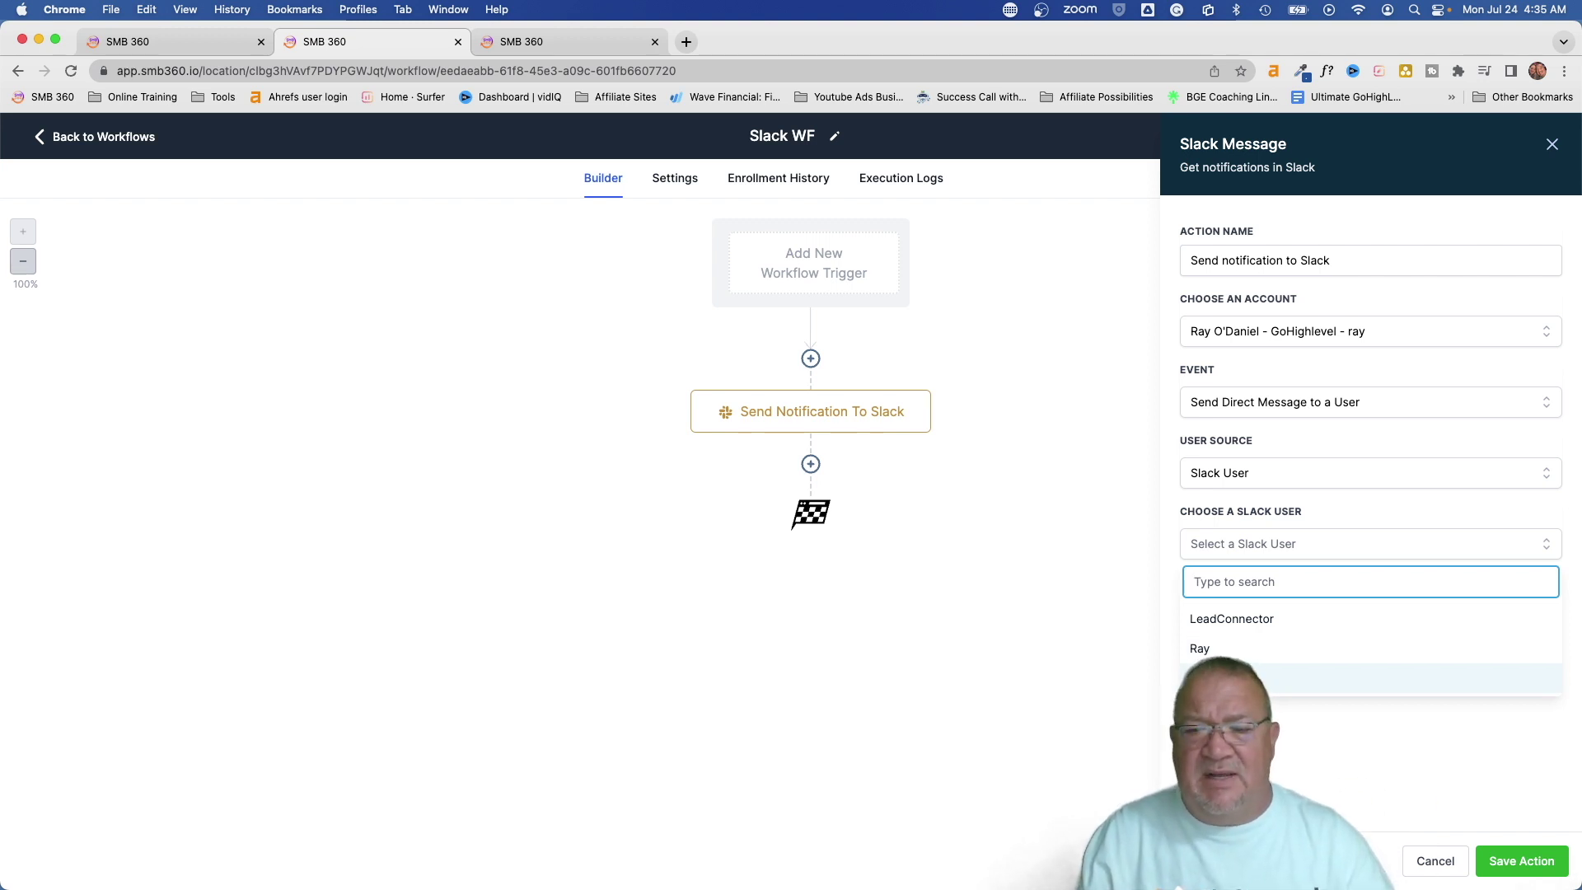
pyautogui.click(1208, 649)
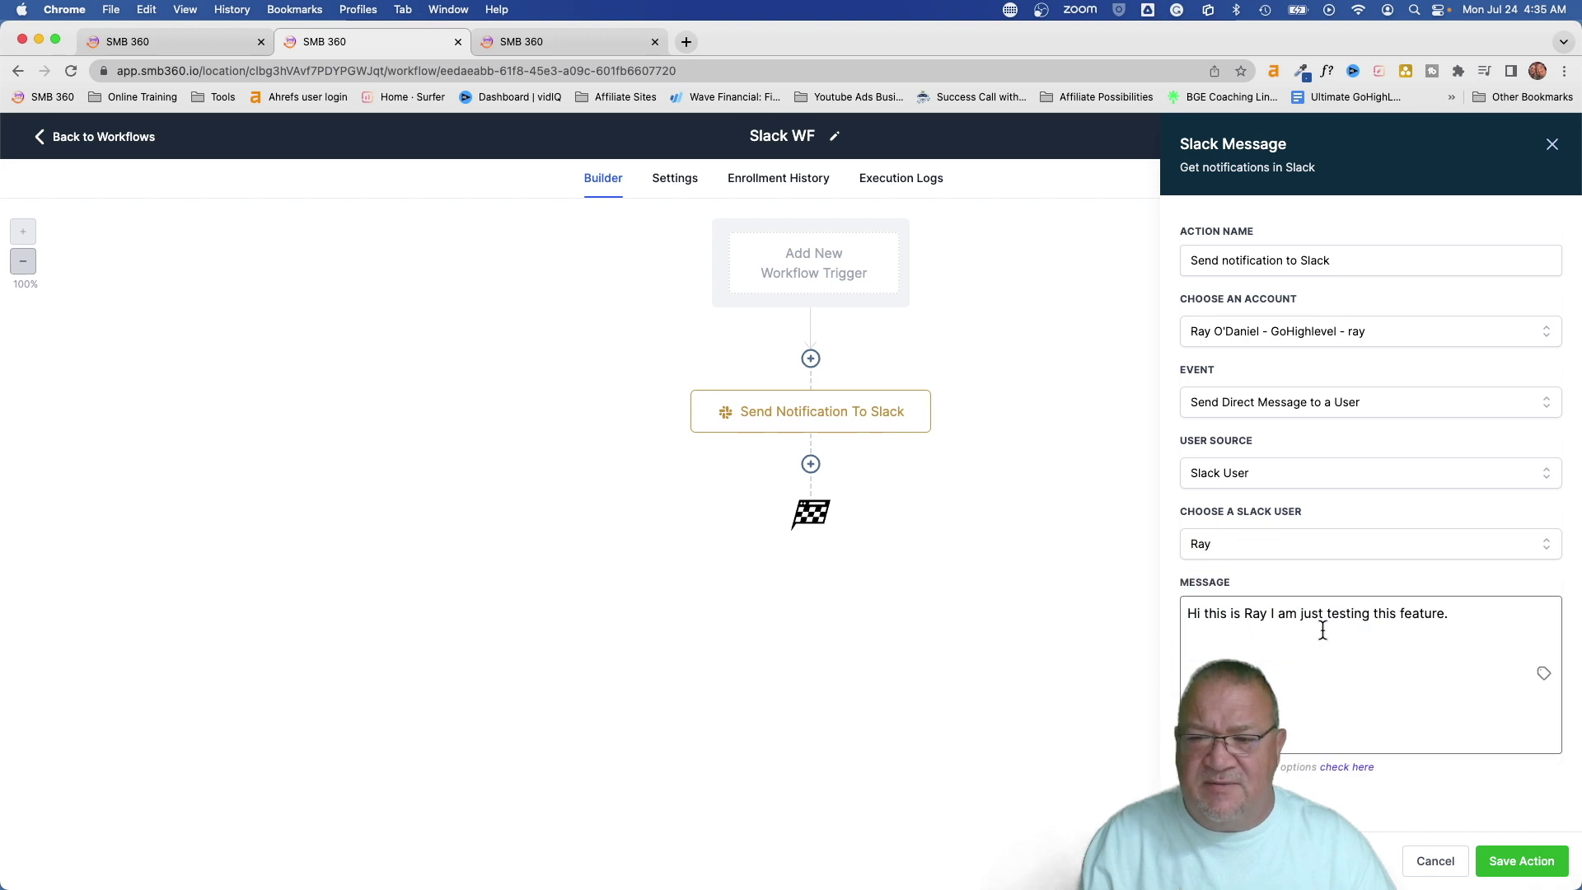
# Step: Save the Slack message action and the Slack WF workflow
pyautogui.moveTo(1190, 618); pyautogui.dragTo(1452, 619)
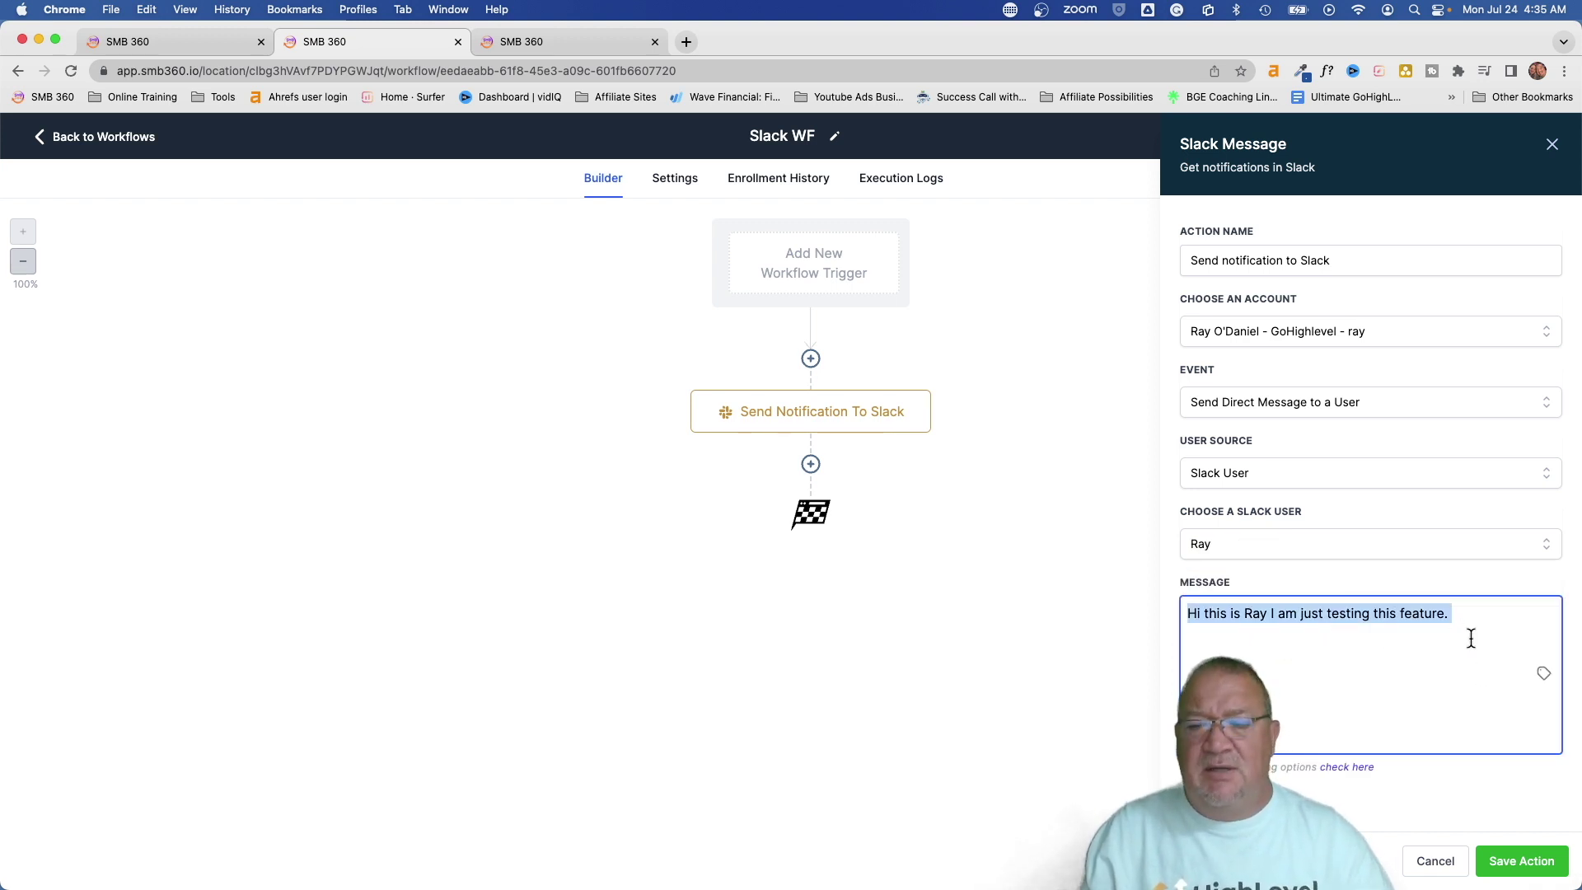
pyautogui.click(1518, 860)
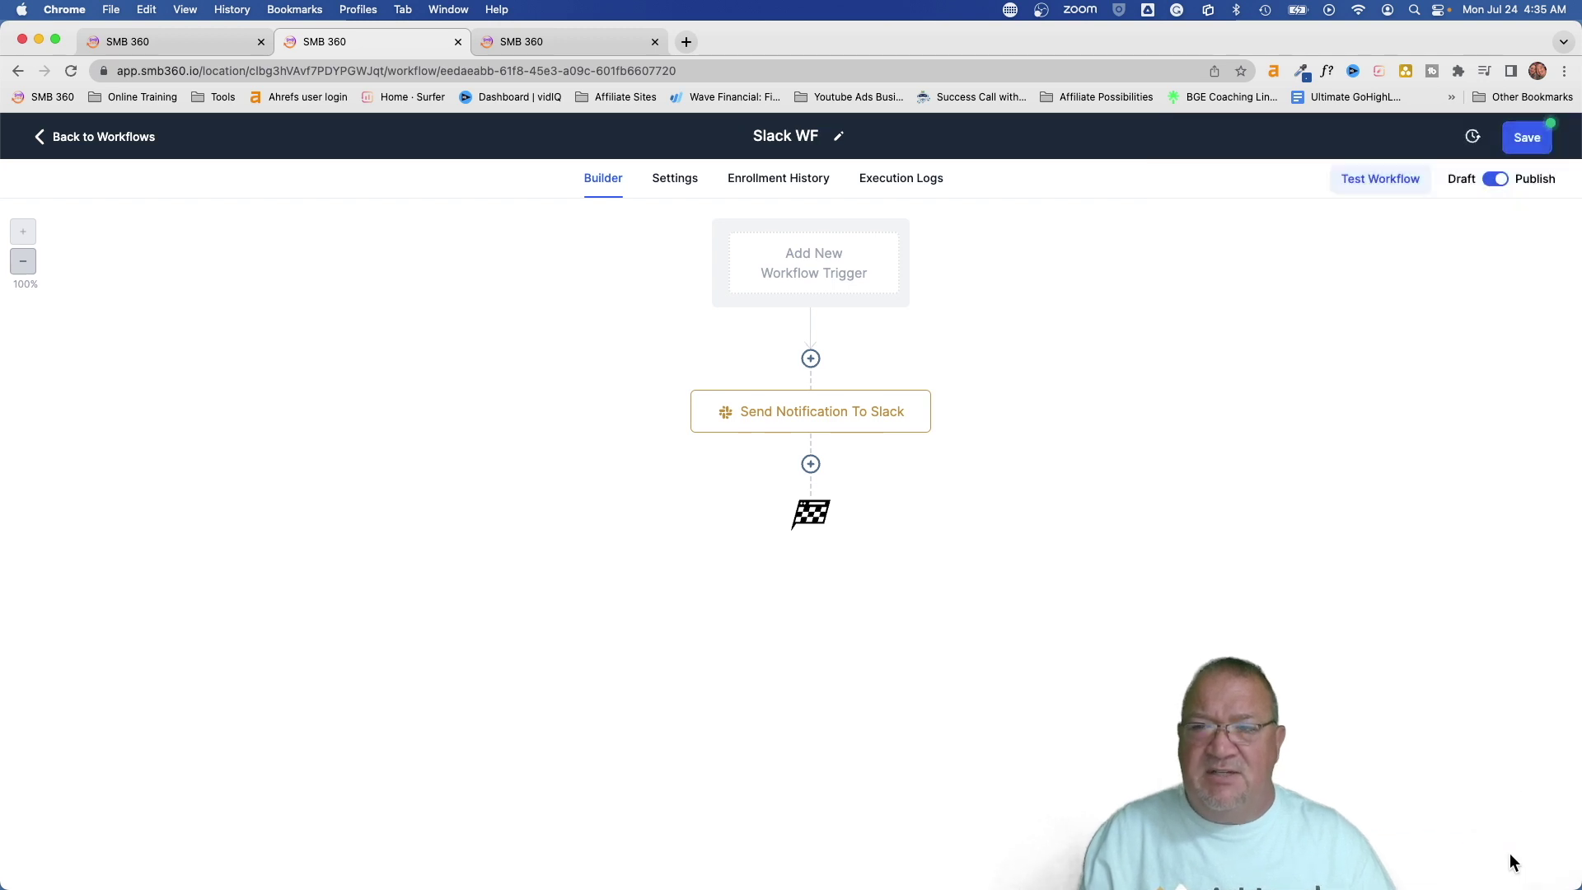
pyautogui.click(1531, 137)
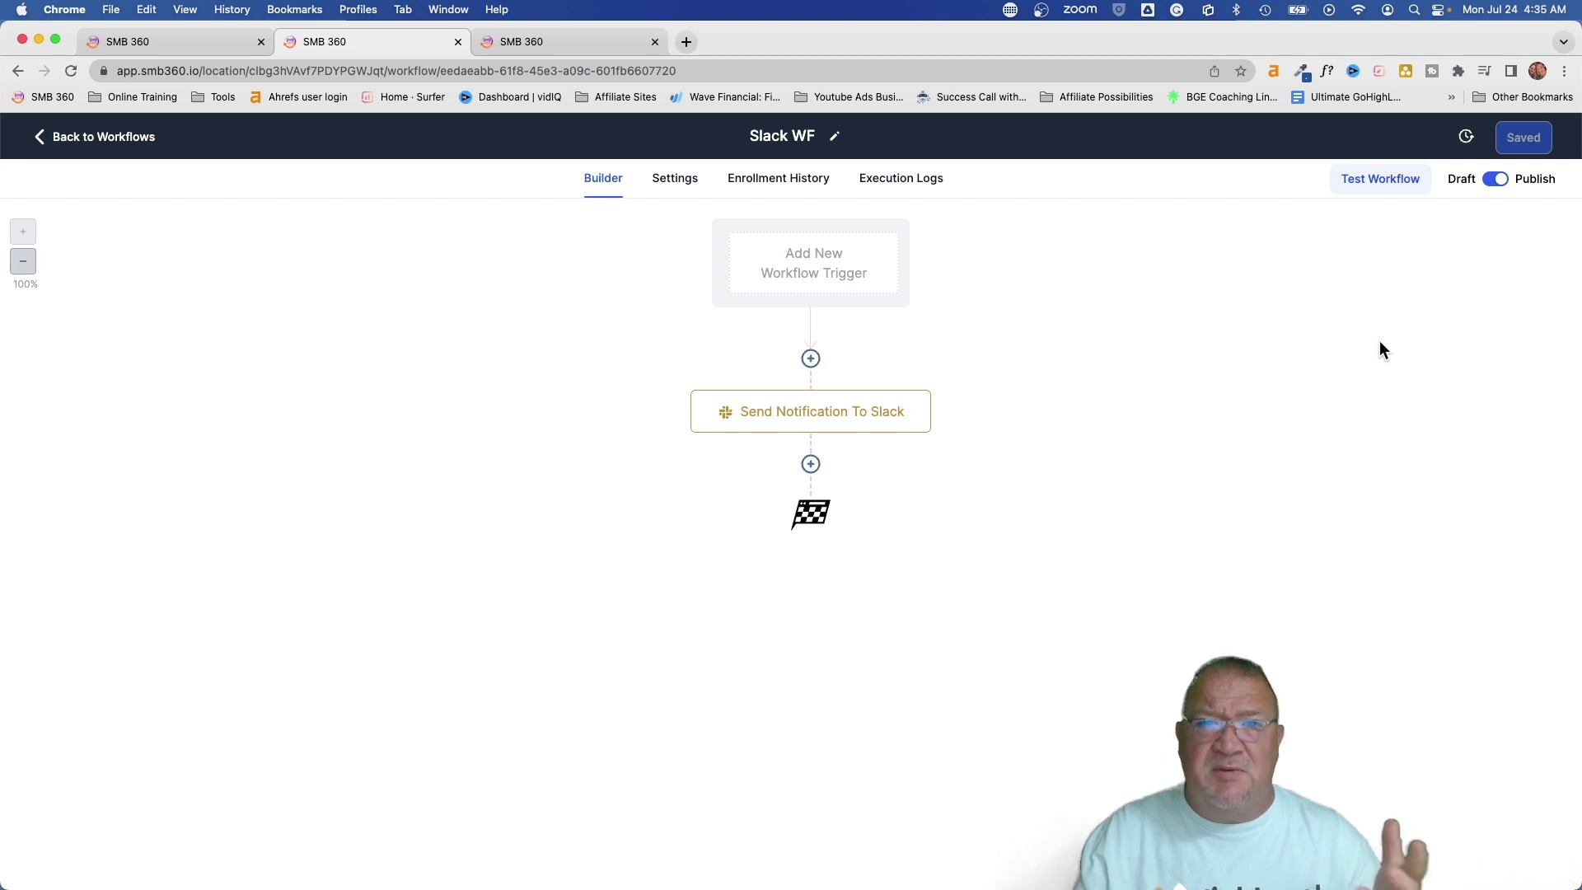
# Step: In the other tab's Contacts, select the first contact and choose Workflow - Slack WF
pyautogui.click(141, 42)
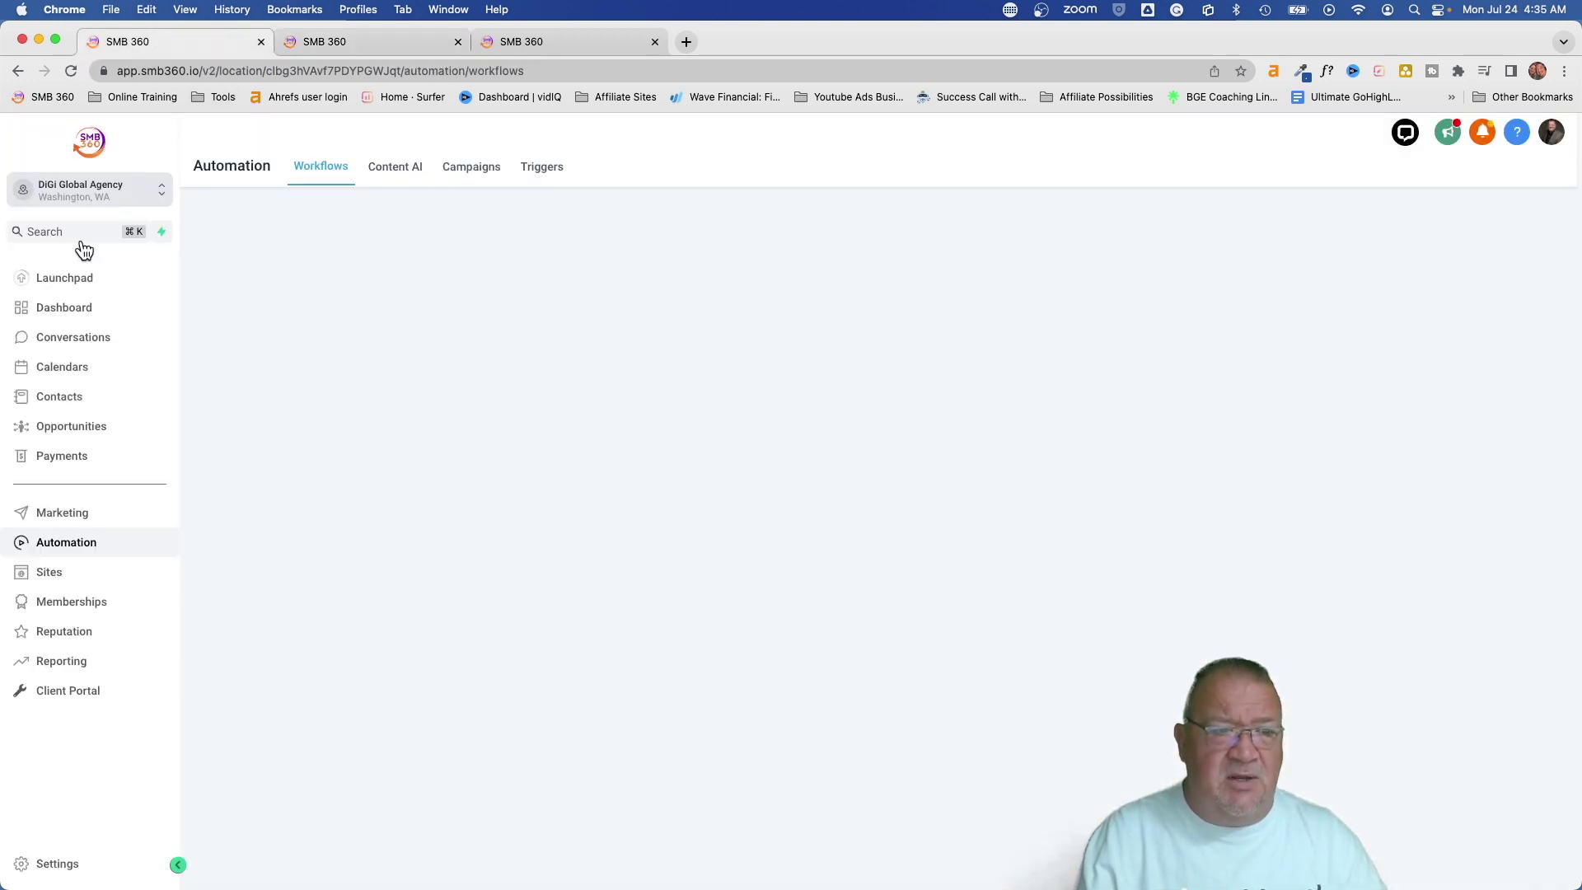
pyautogui.click(61, 395)
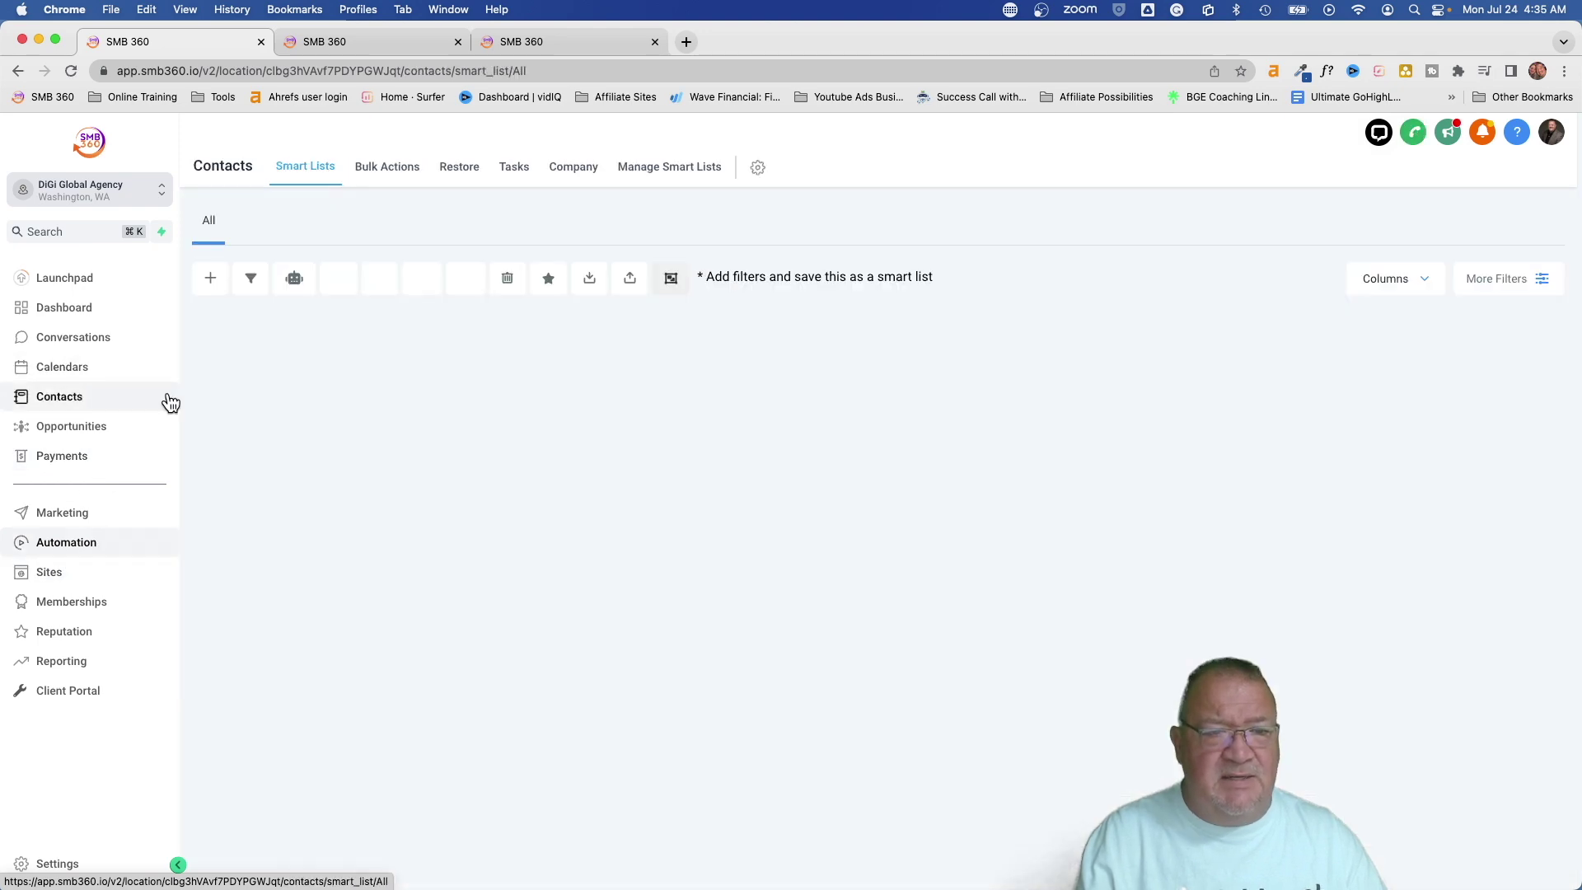
pyautogui.click(245, 393)
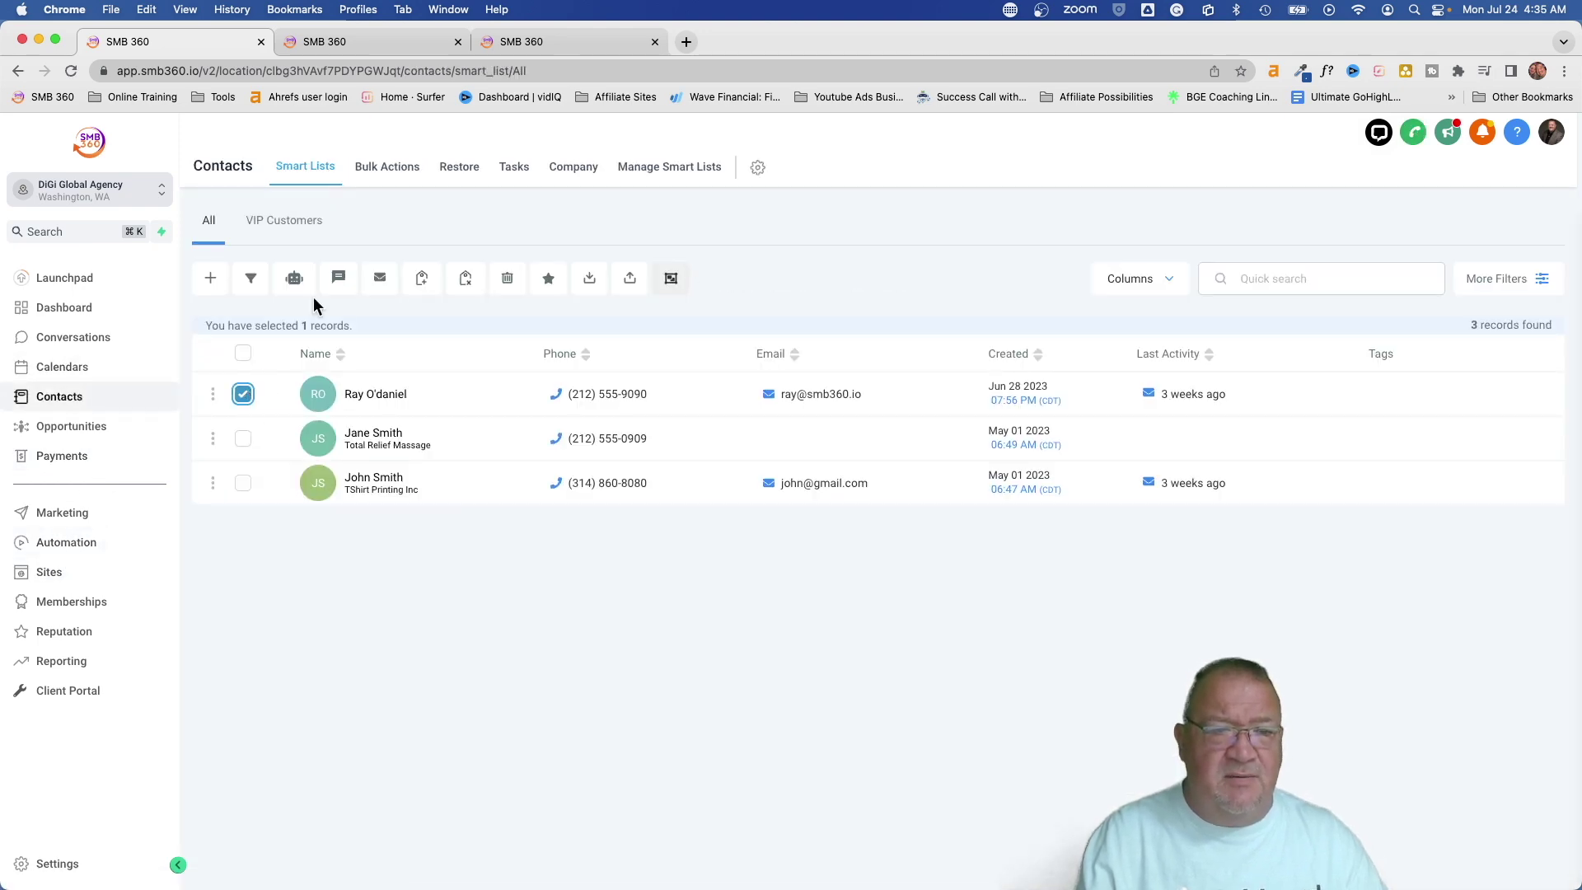
pyautogui.click(294, 277)
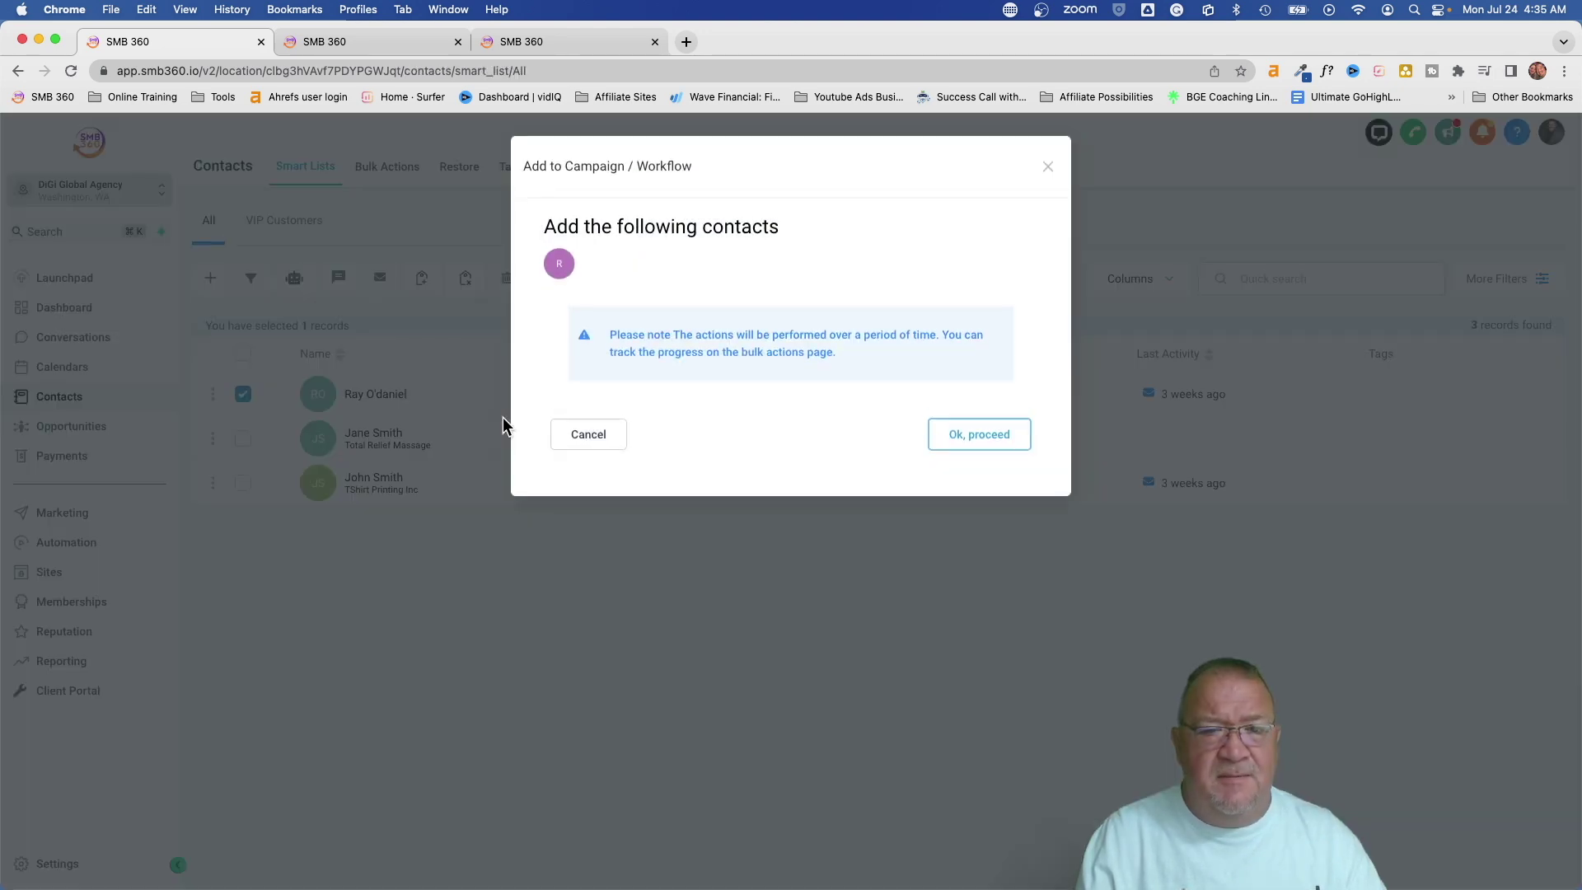
pyautogui.click(973, 445)
pyautogui.click(642, 338)
pyautogui.click(642, 394)
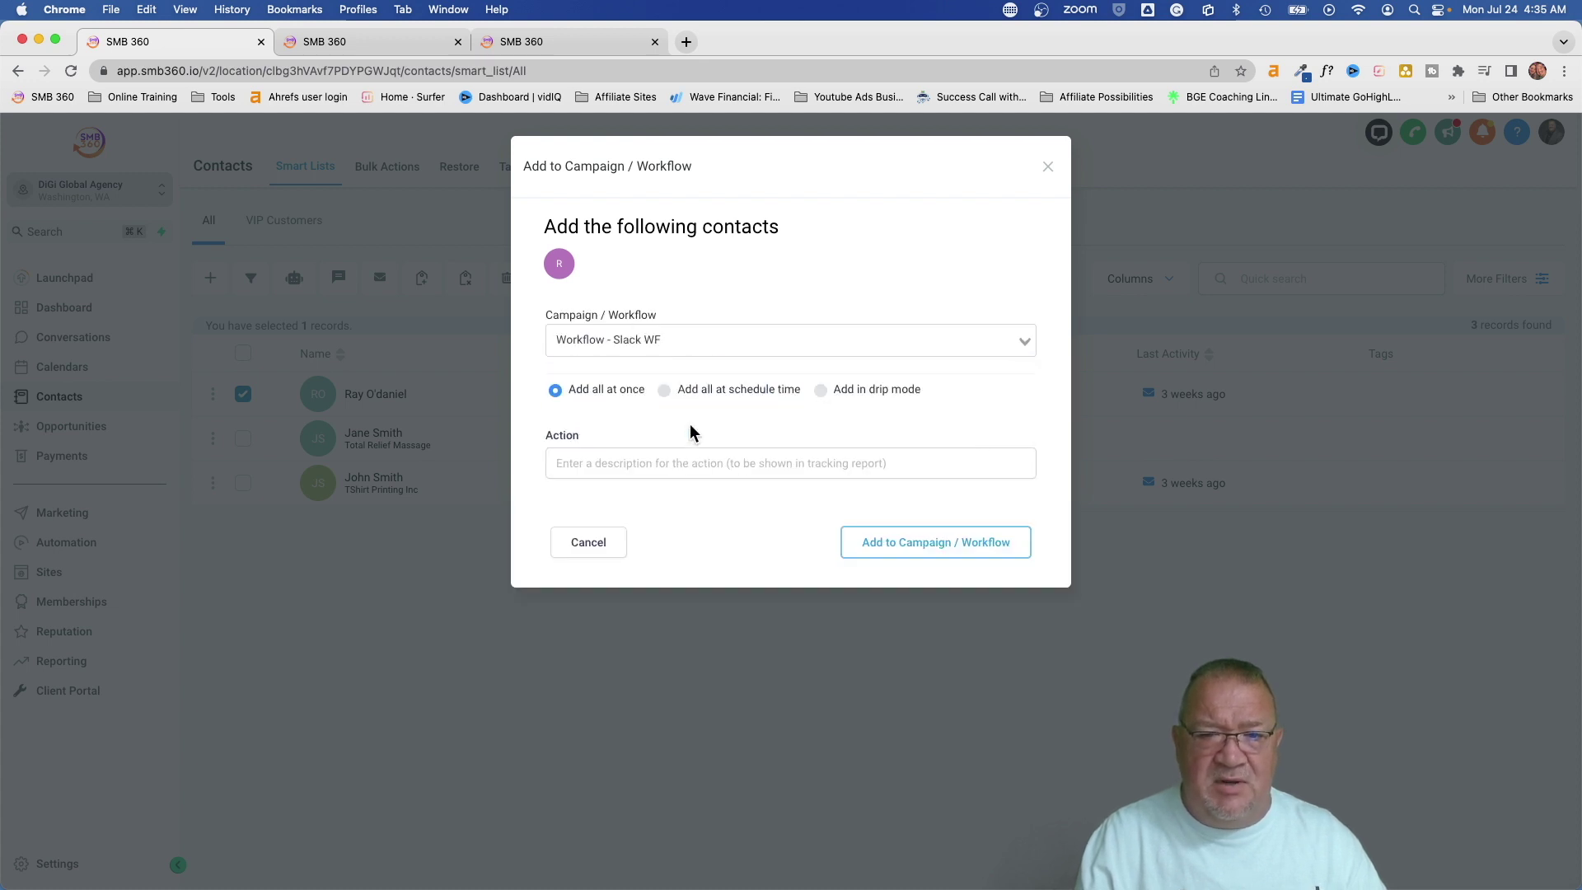
# Step: Add it with action description 'demo', confirm, and show all open windows
pyautogui.click(710, 460)
pyautogui.write('demo')
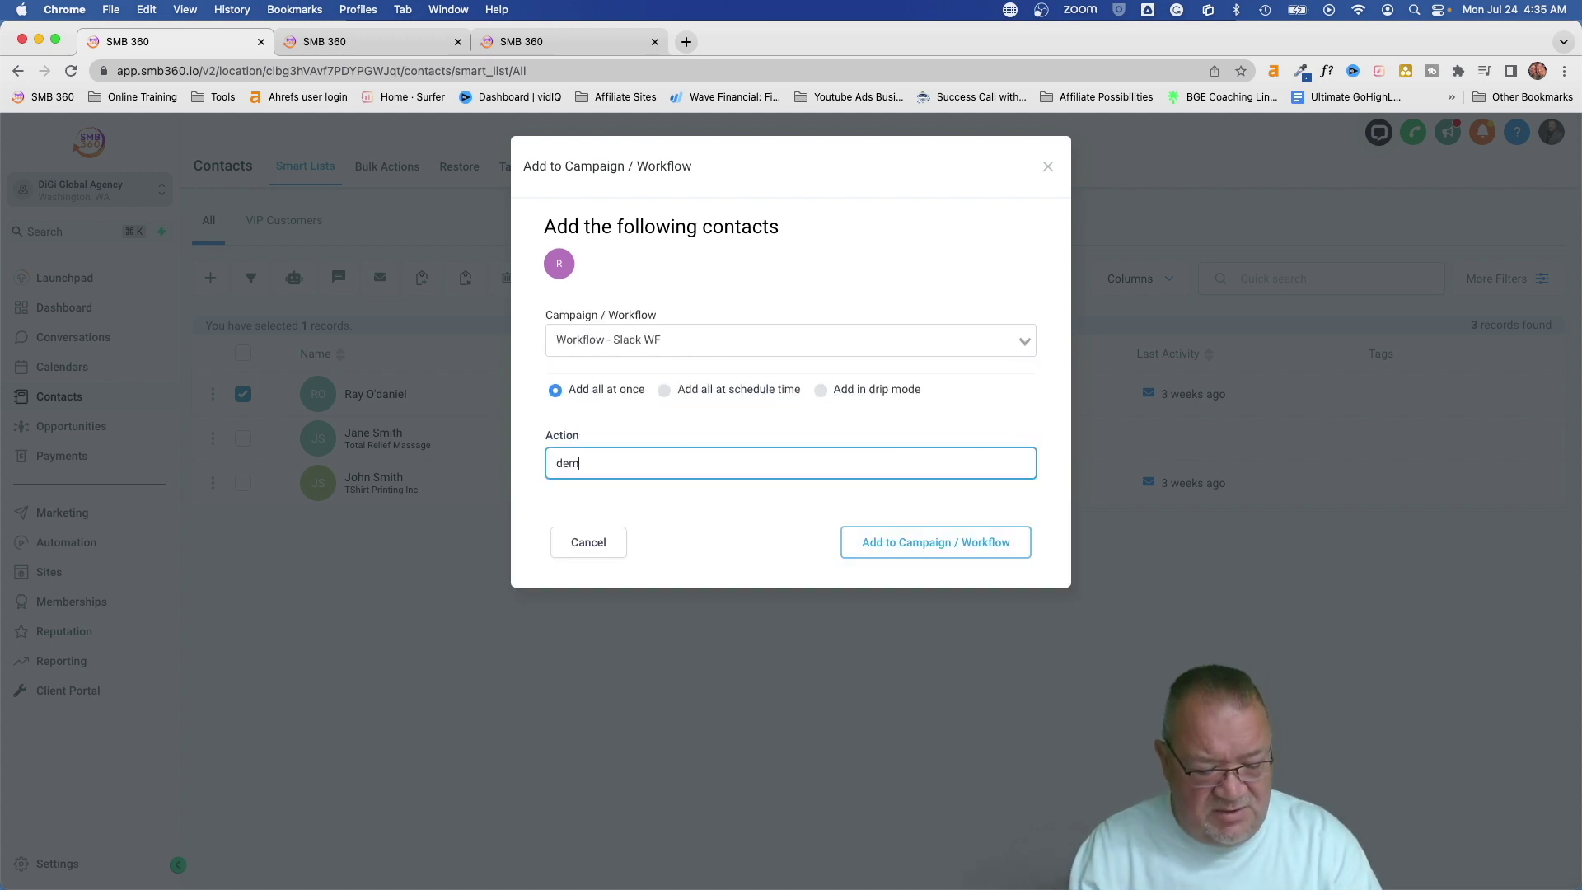
pyautogui.click(956, 548)
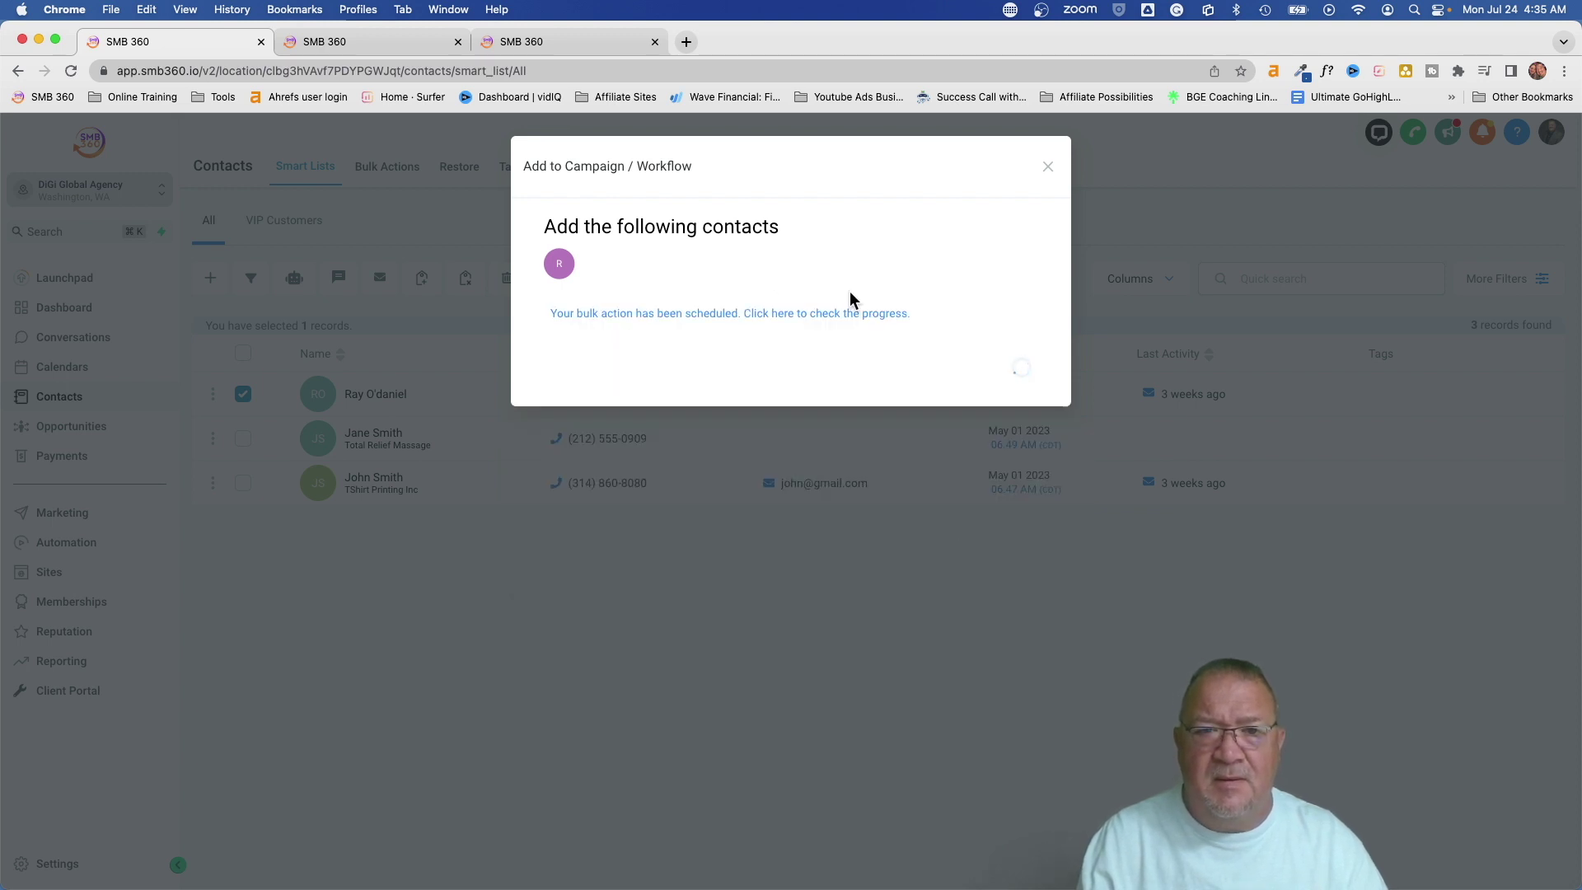
pyautogui.click(1001, 371)
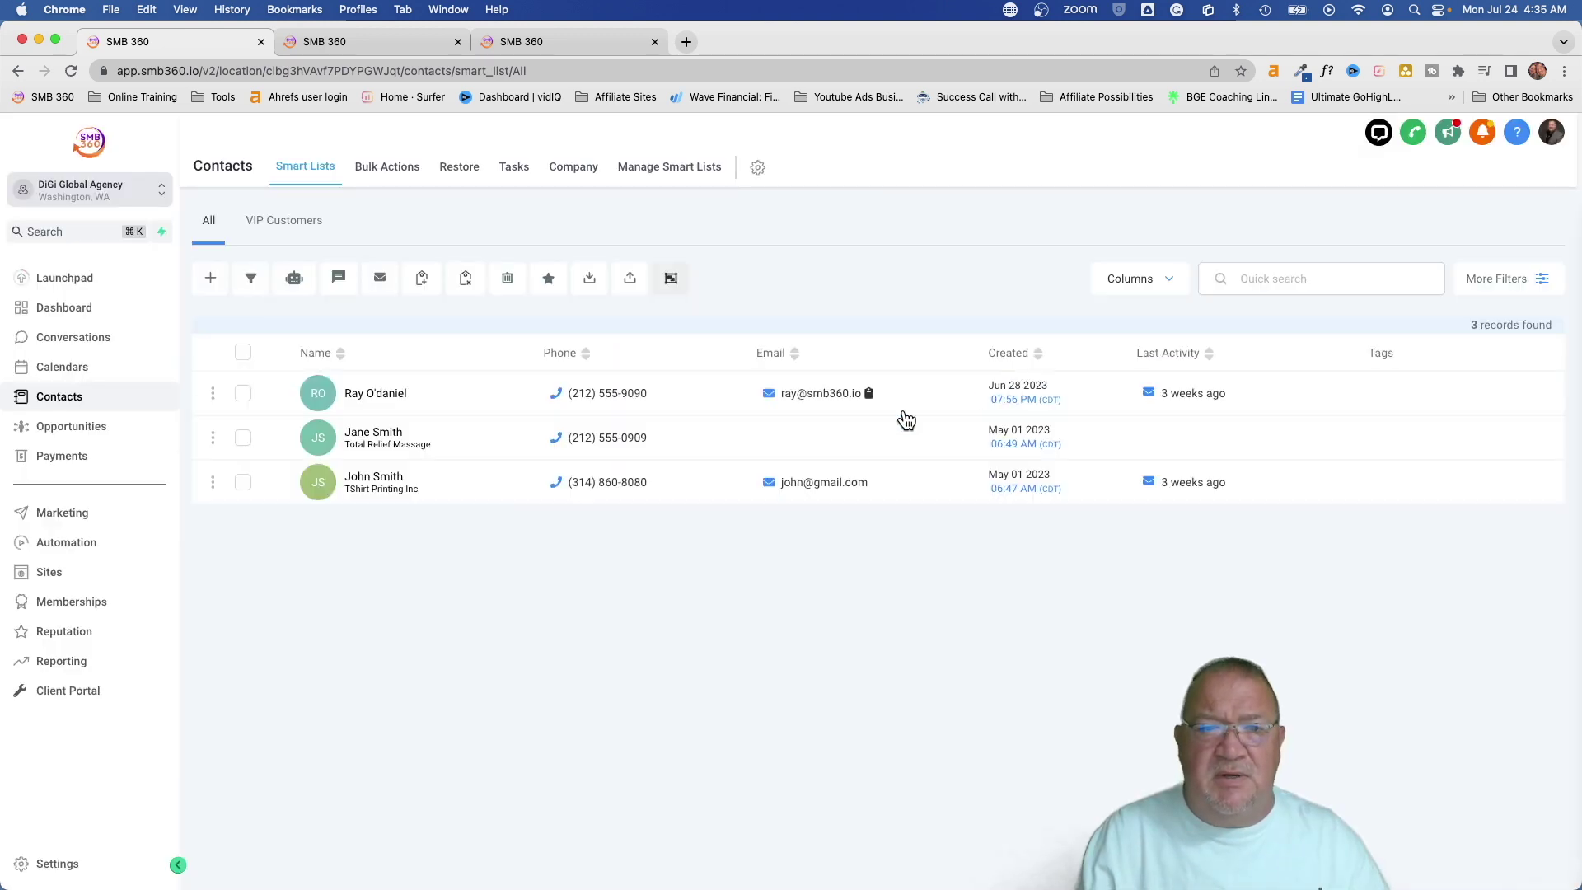
pyautogui.hotkey('ctrl', 'Up')
pyautogui.click(434, 346)
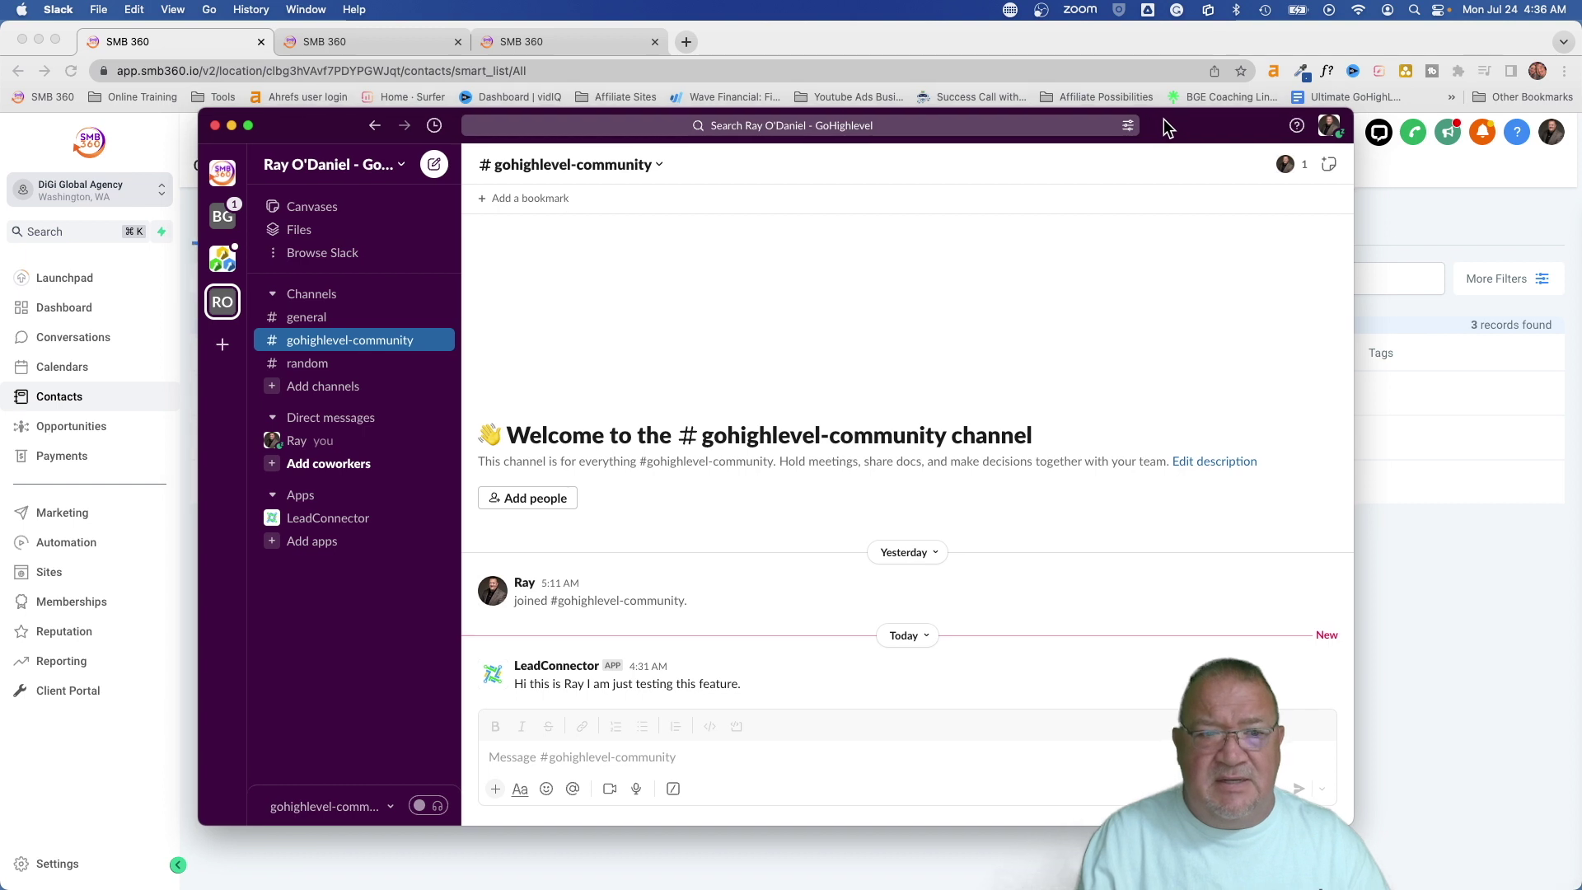
pyautogui.moveTo(1162, 120); pyautogui.dragTo(1154, 99)
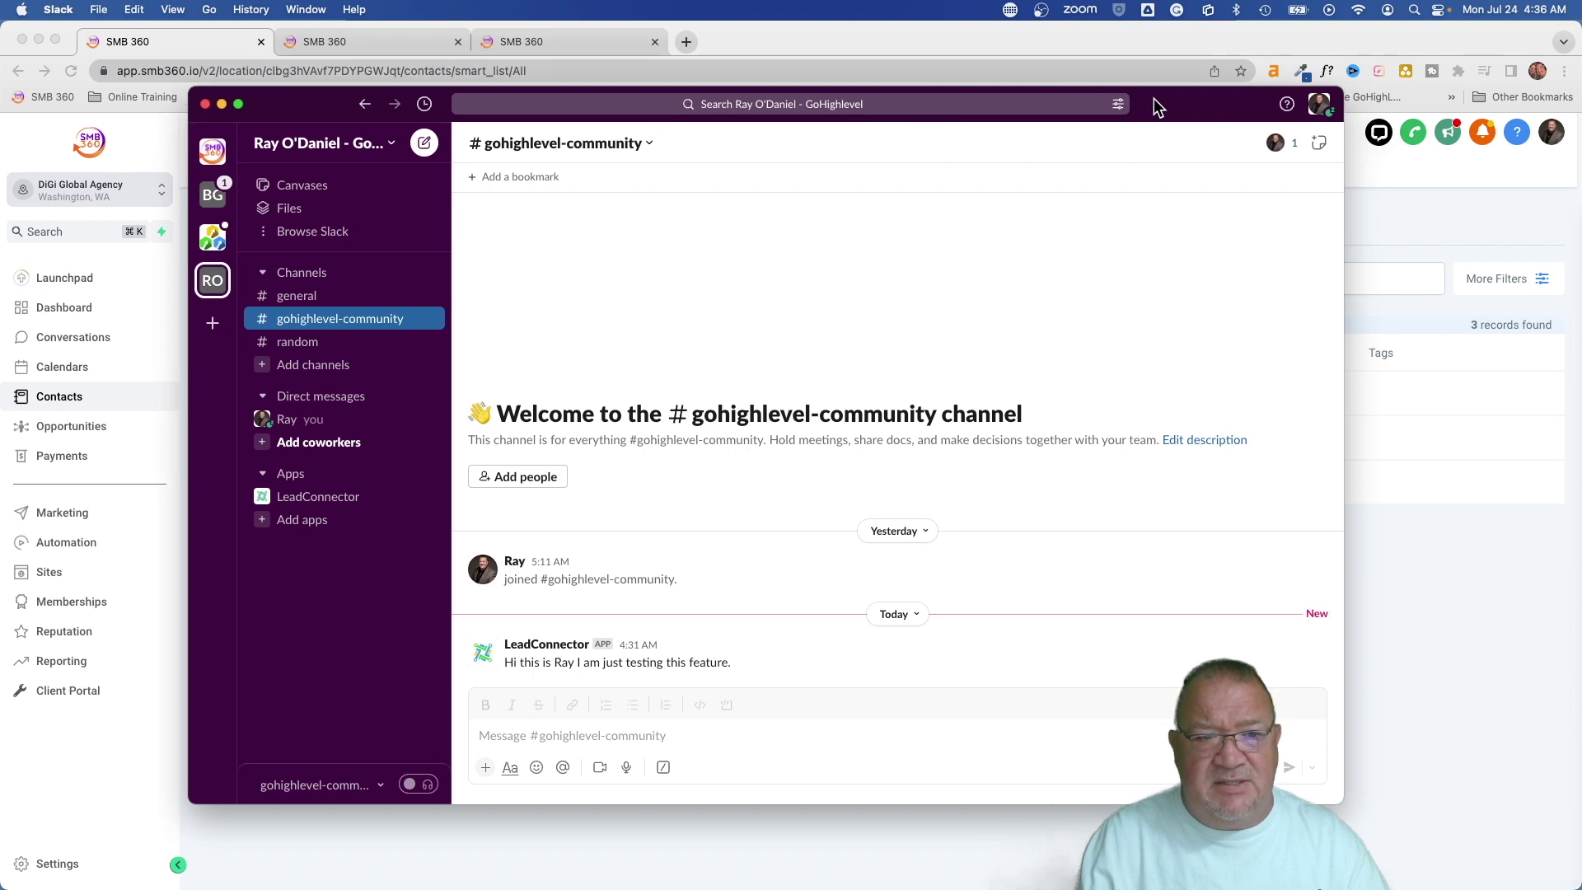
pyautogui.click(287, 424)
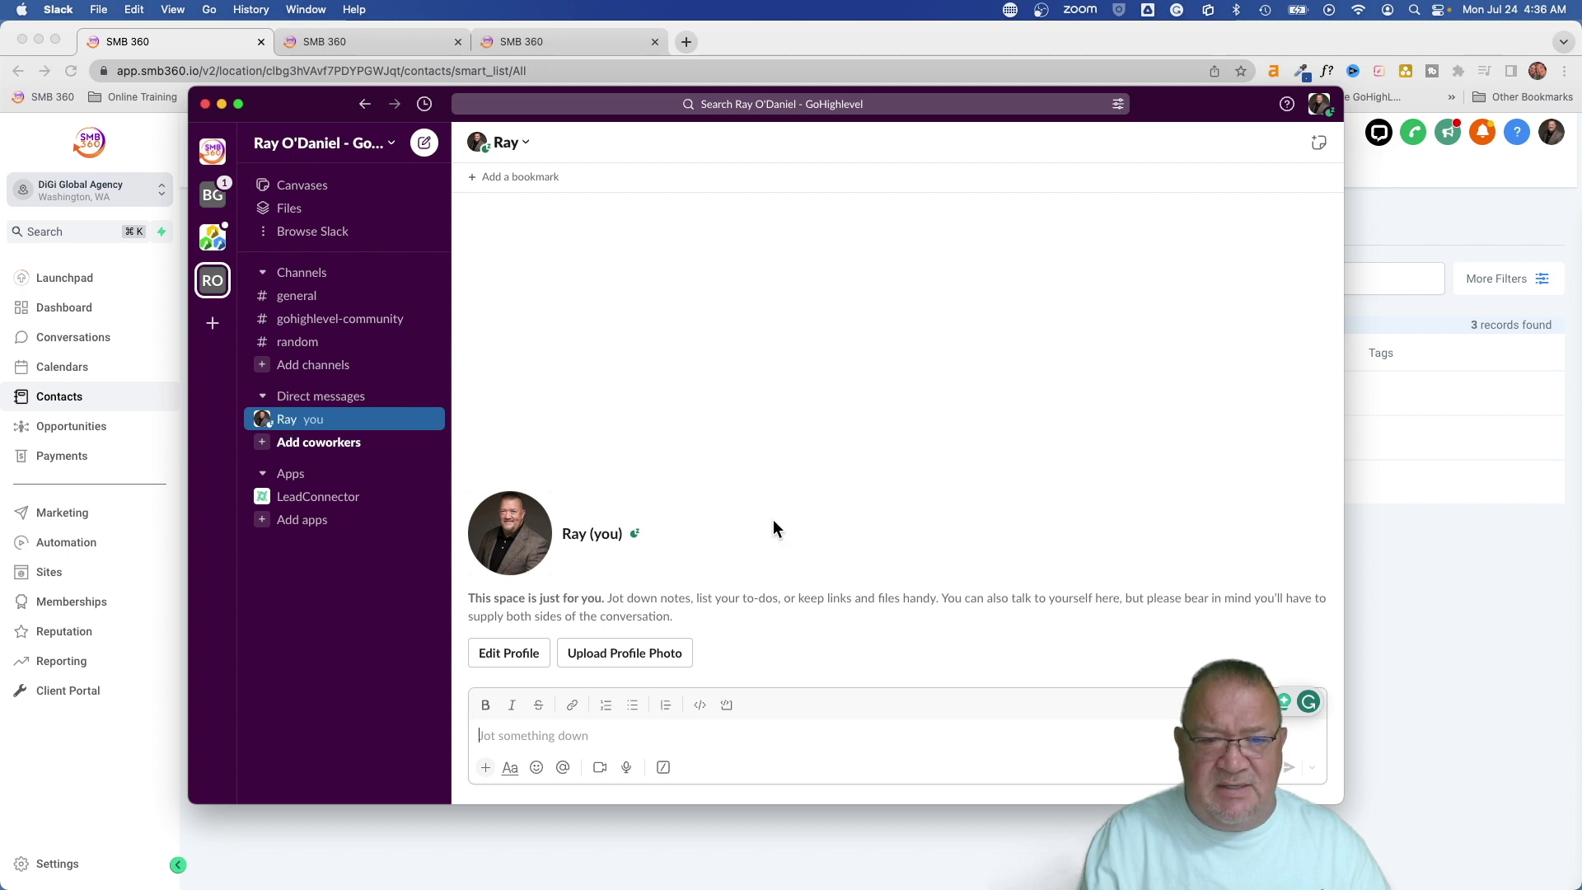
pyautogui.click(176, 42)
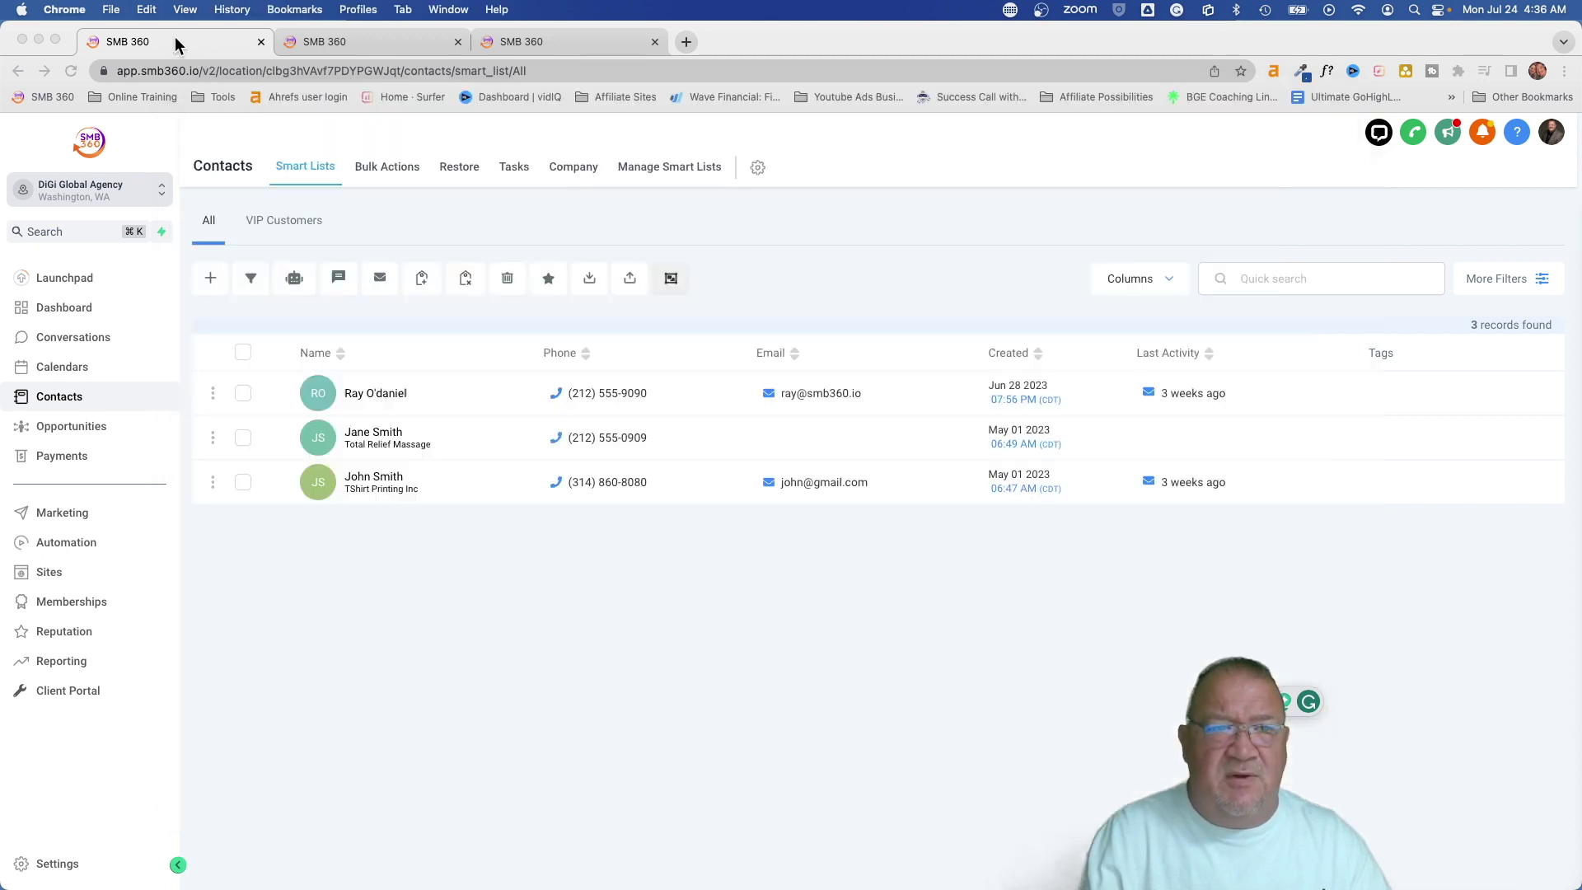
# Step: Open Slack WF from Automation, review its Enrollment History and then its Settings
pyautogui.click(64, 543)
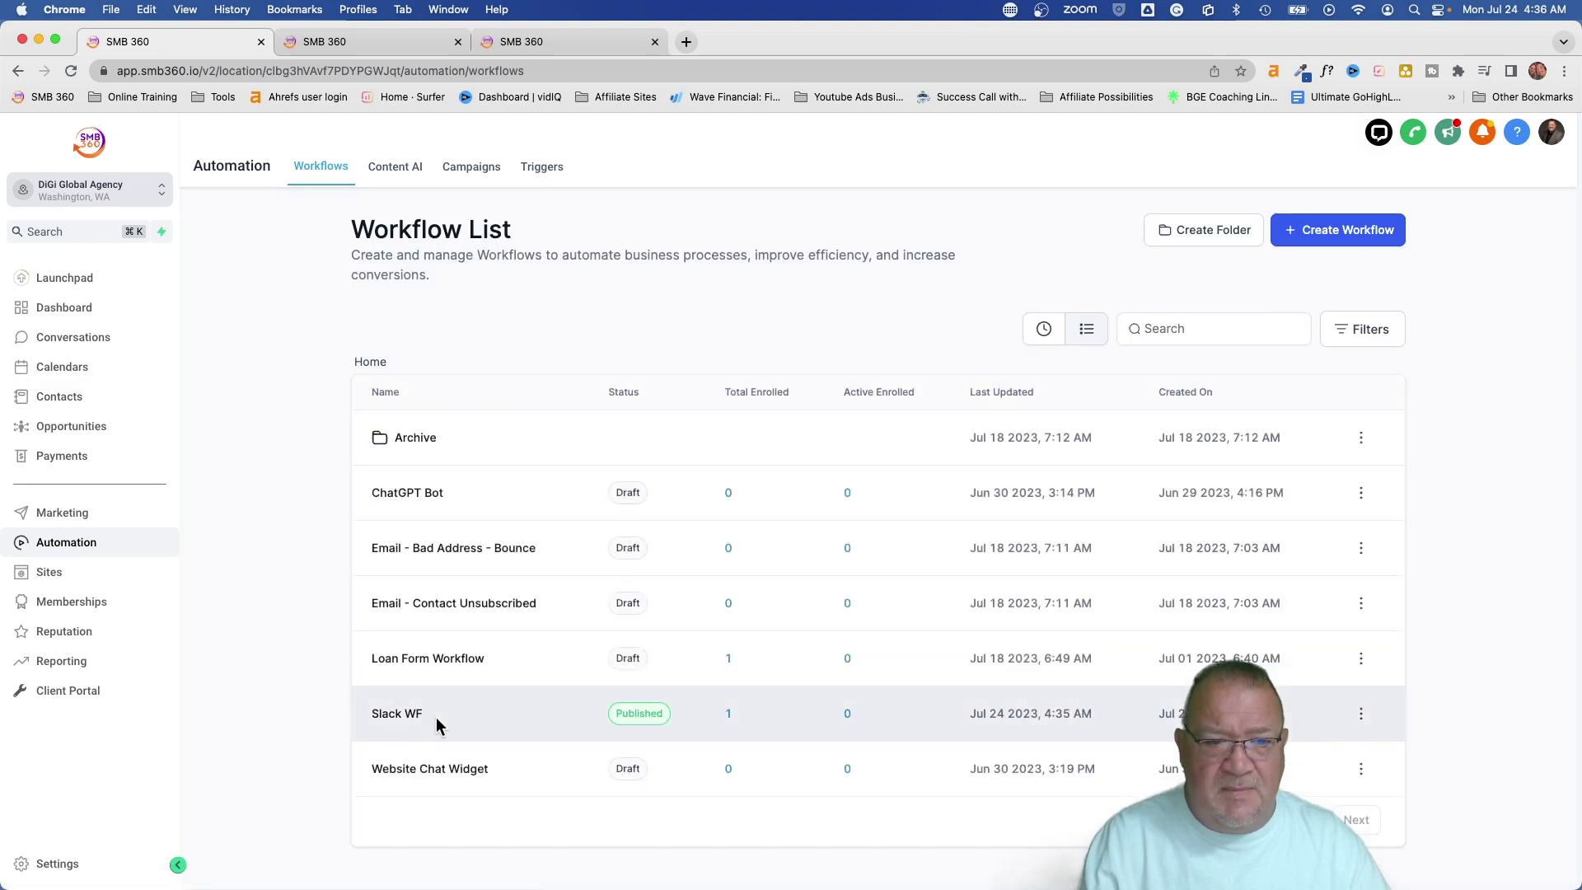
pyautogui.click(393, 713)
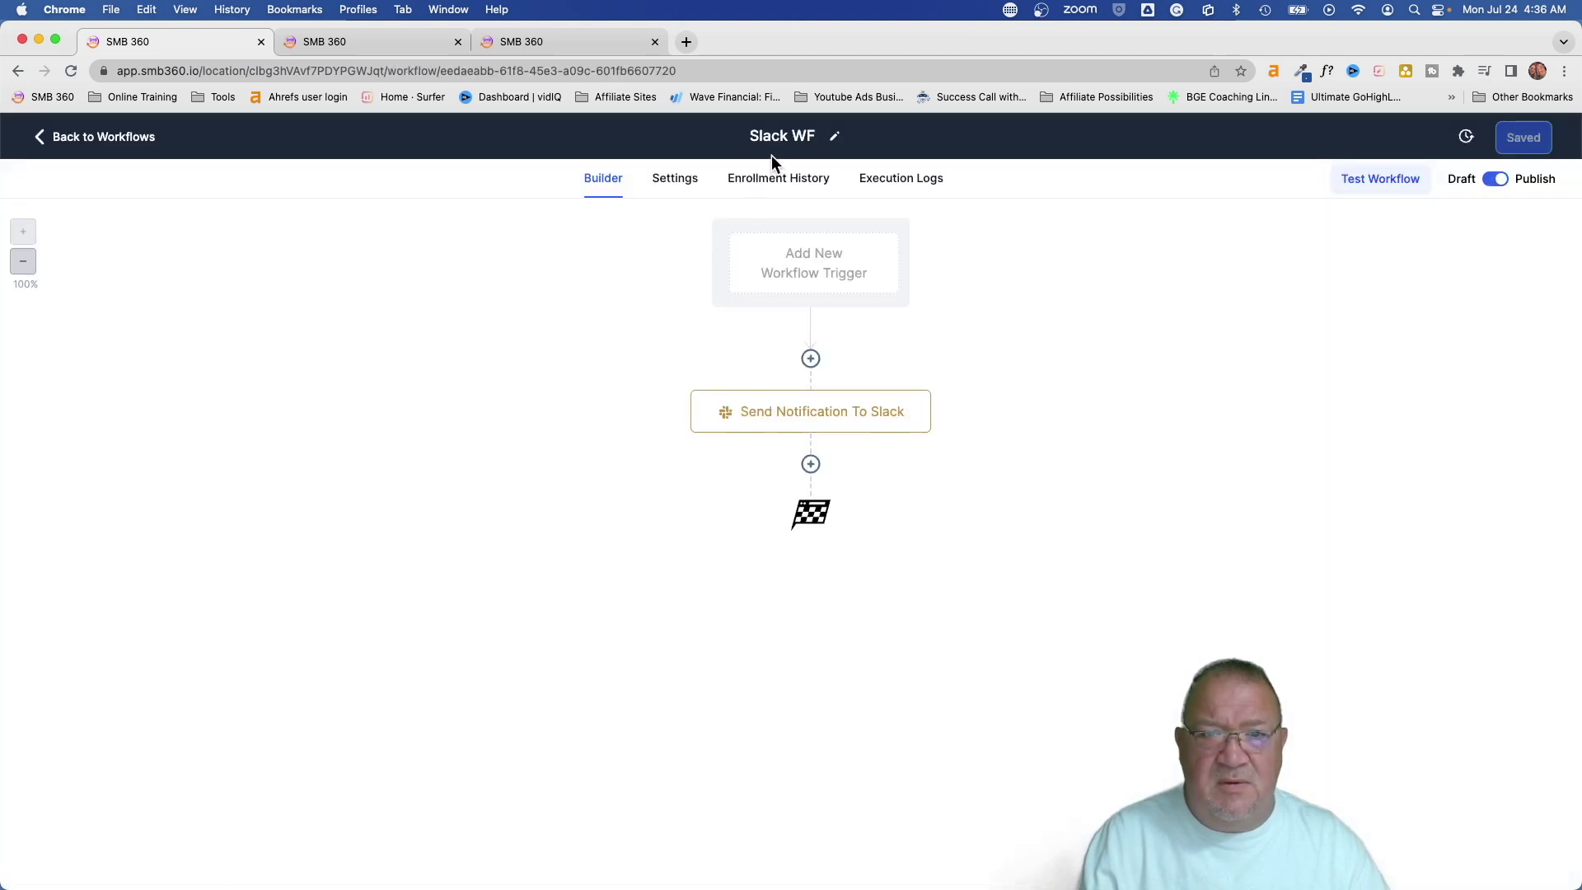
pyautogui.click(767, 183)
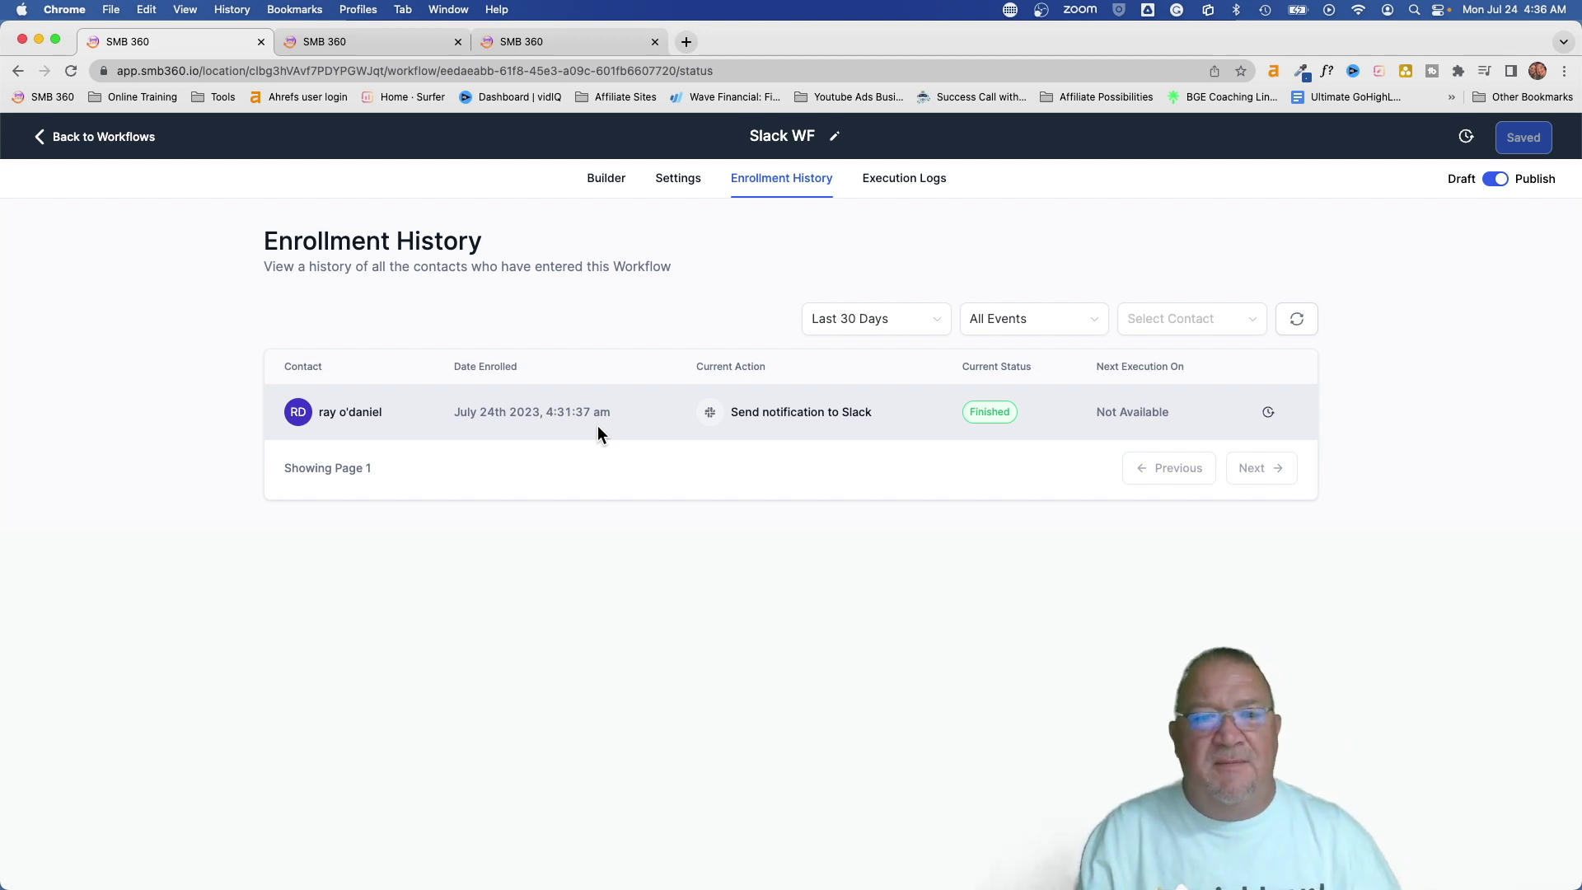
pyautogui.click(672, 182)
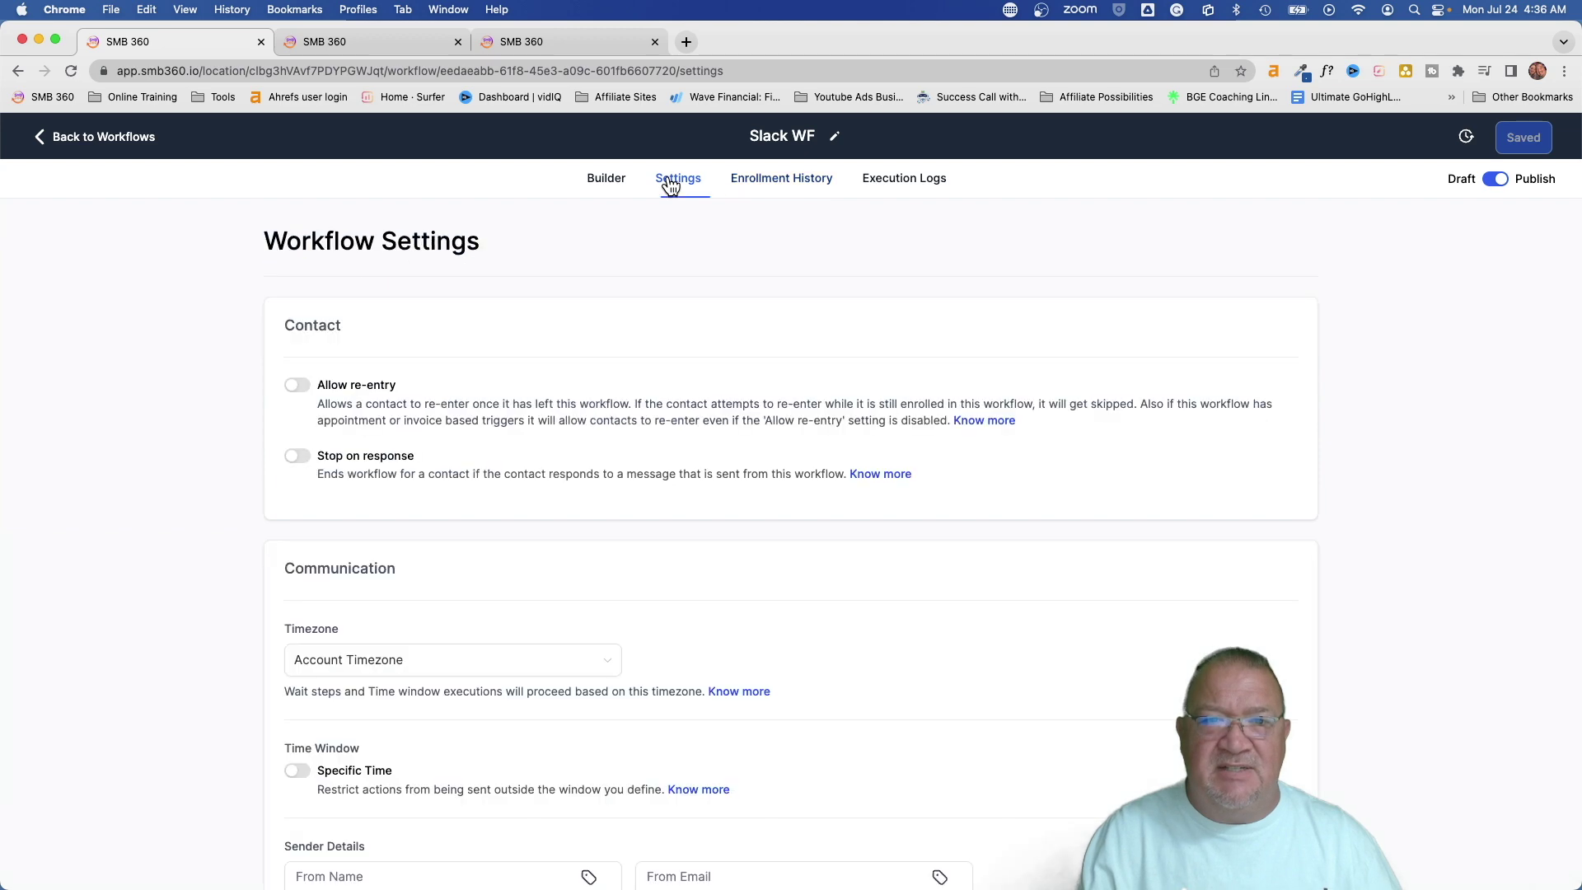
pyautogui.scroll(-3, 636, 565)
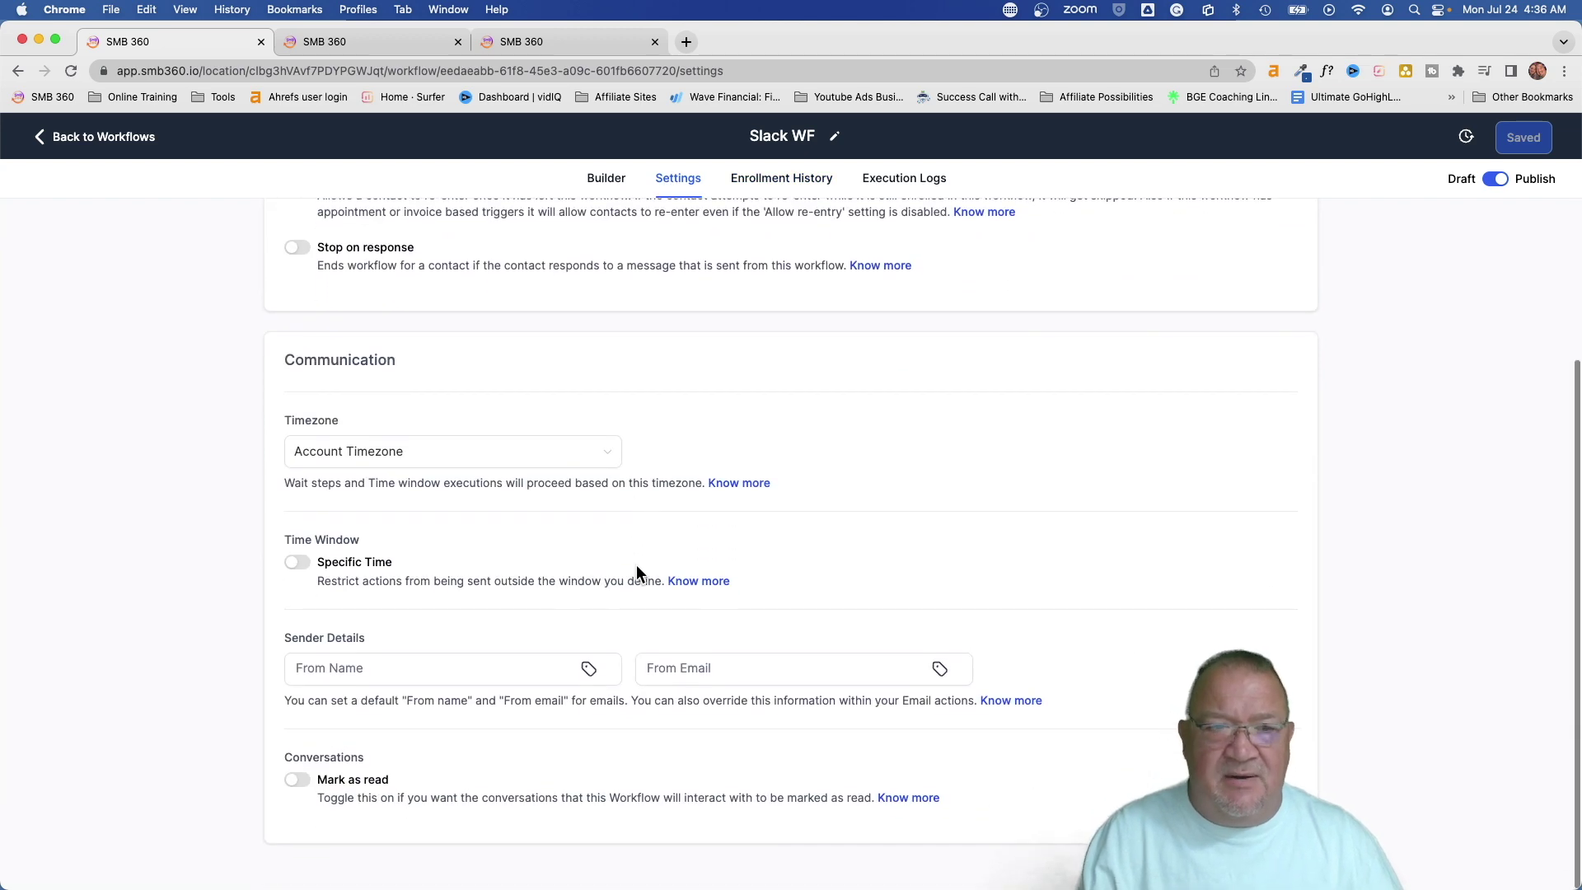
pyautogui.scroll(3, 636, 565)
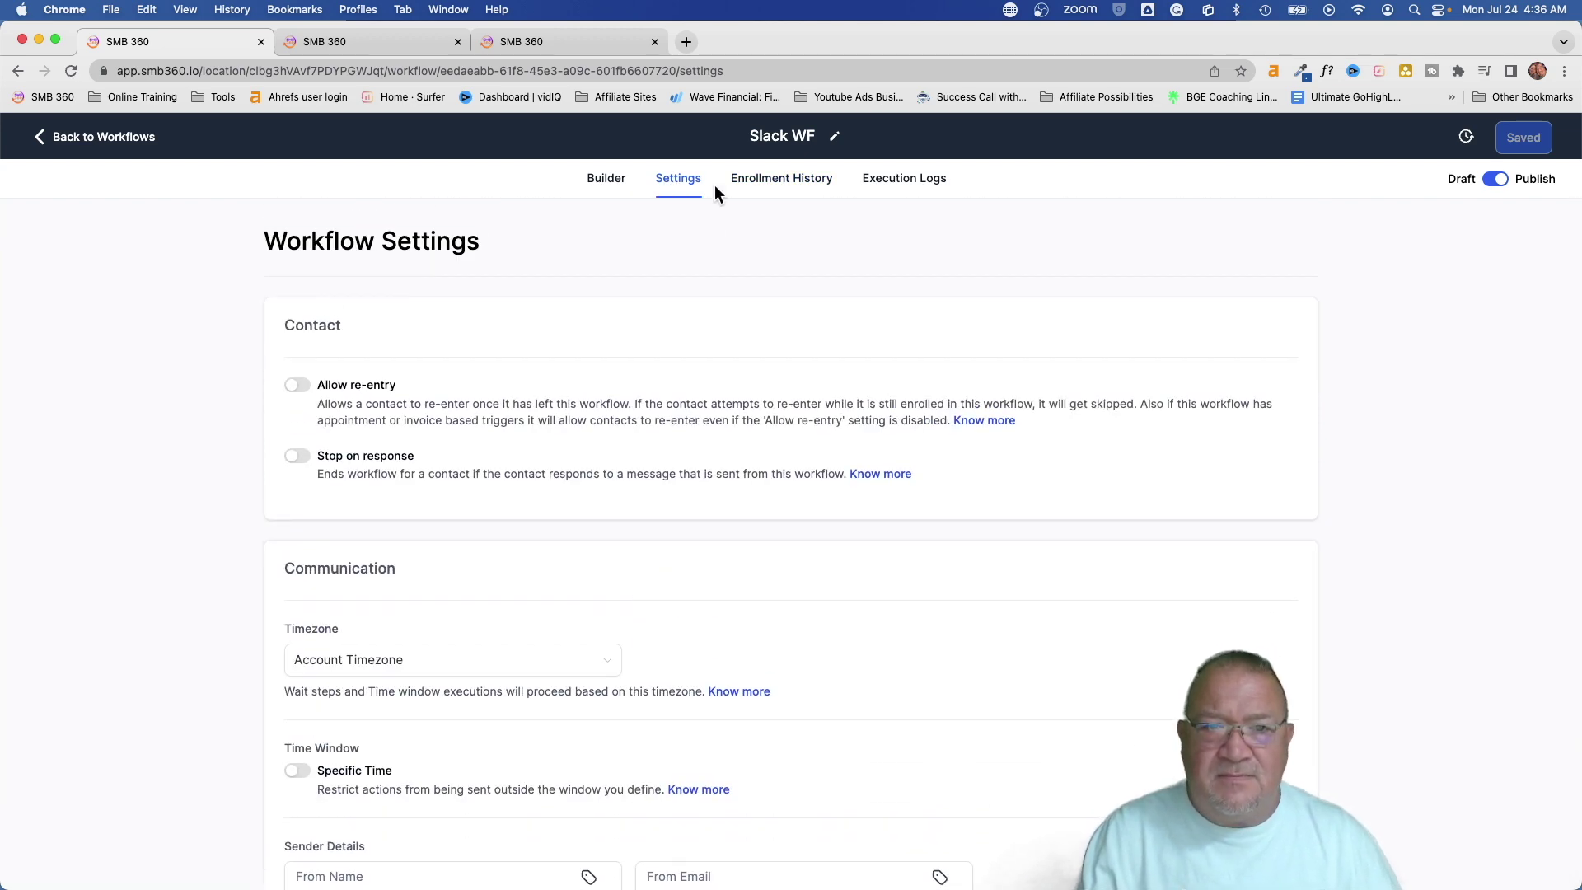
# Step: Switch on Allow re-entry in Slack WF settings, save, and return to the workflow list
pyautogui.click(606, 186)
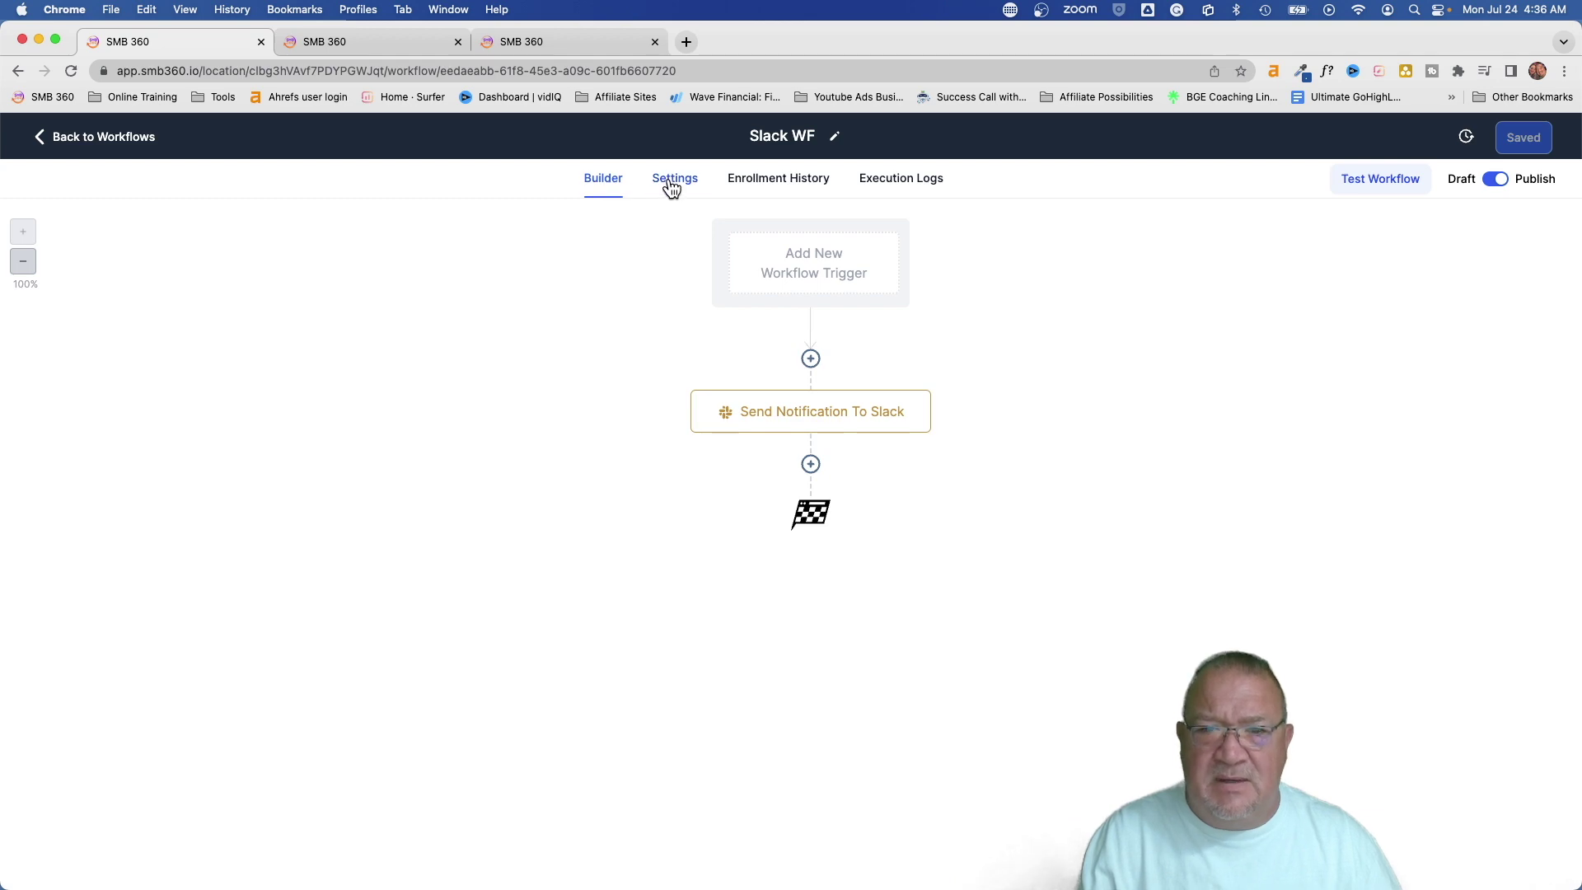
pyautogui.click(672, 185)
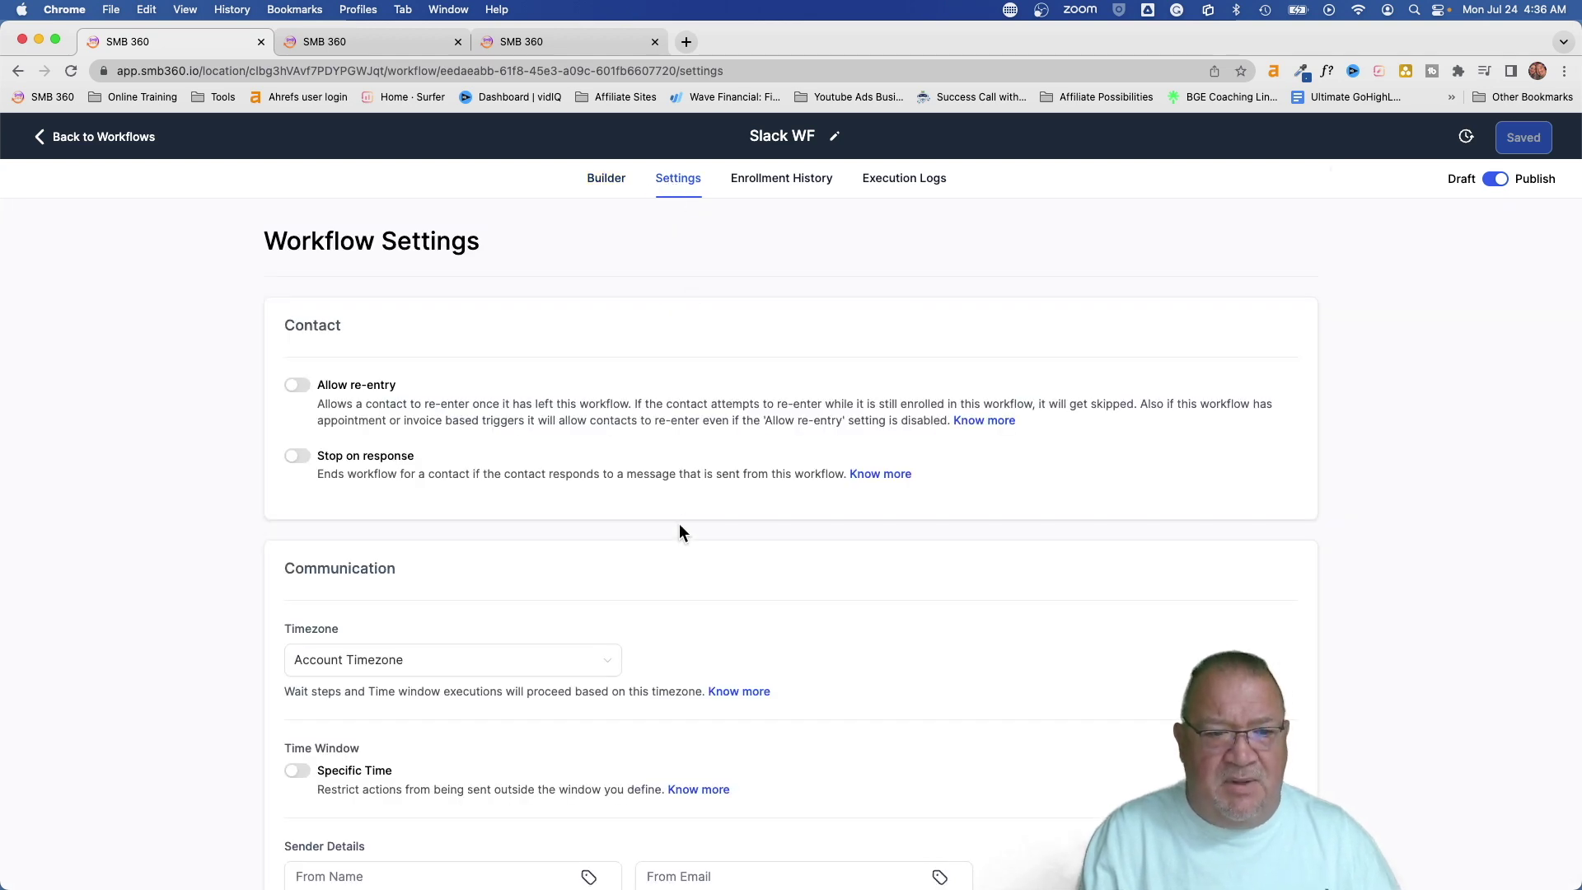
pyautogui.scroll(-3, 679, 526)
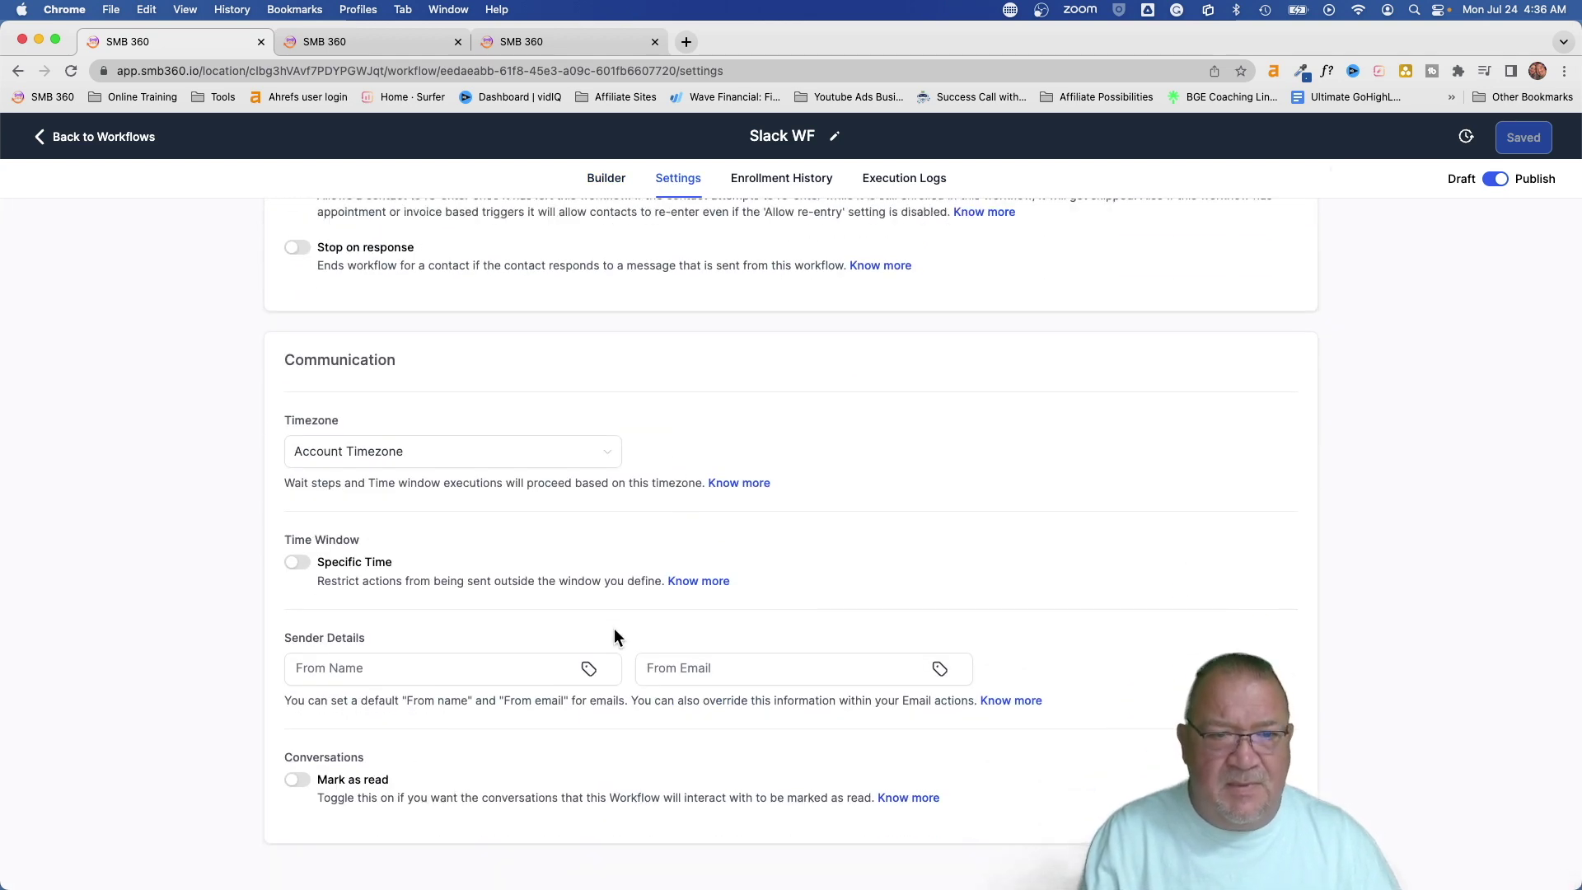
pyautogui.scroll(3, 615, 634)
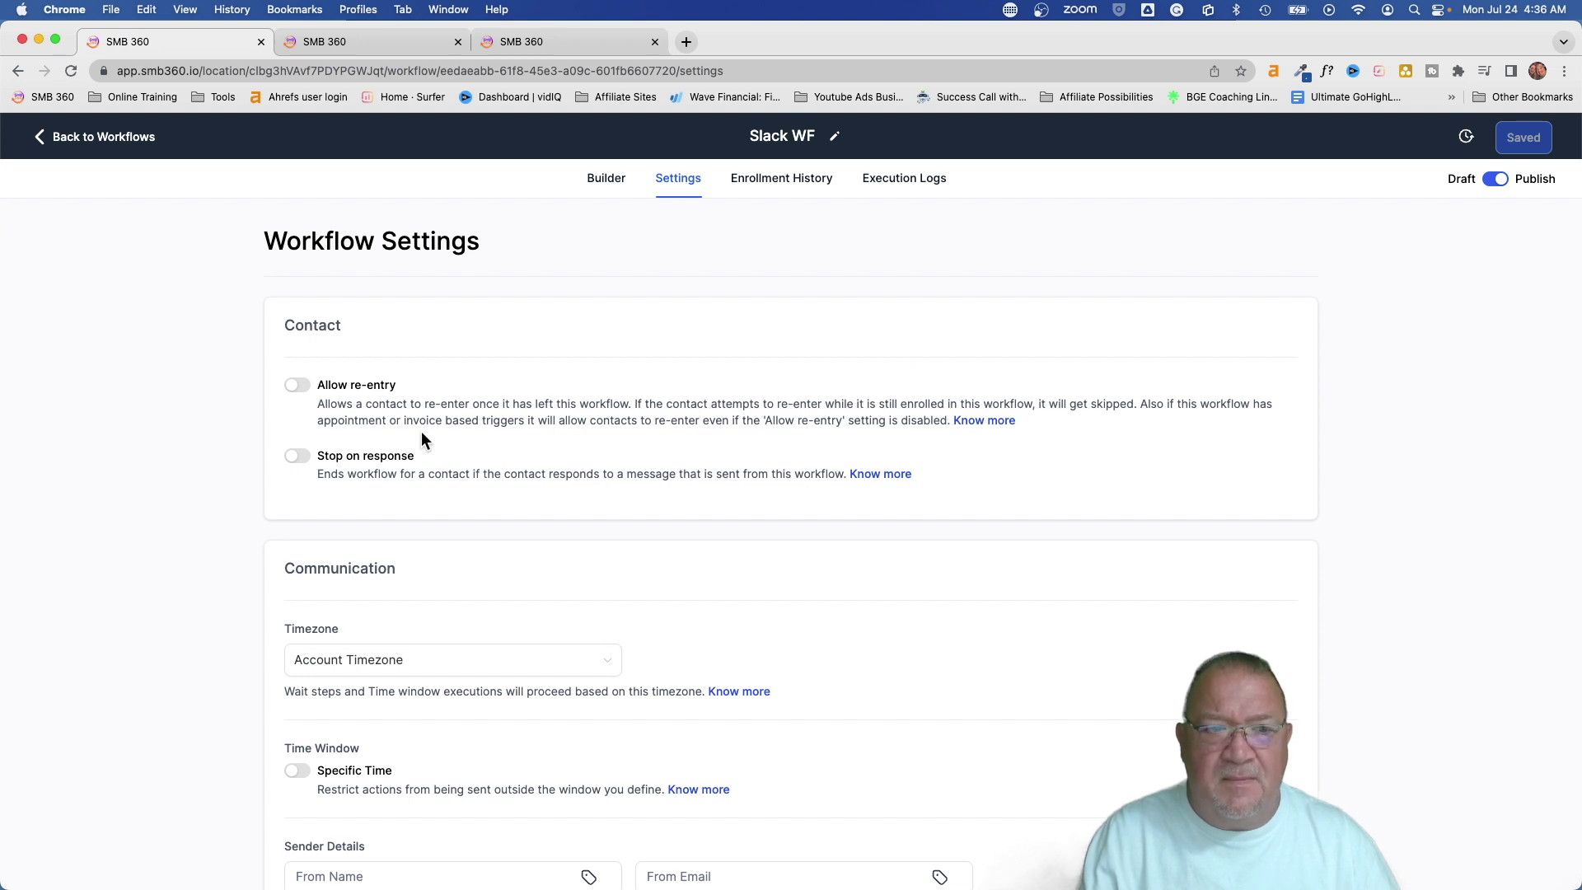
pyautogui.click(298, 387)
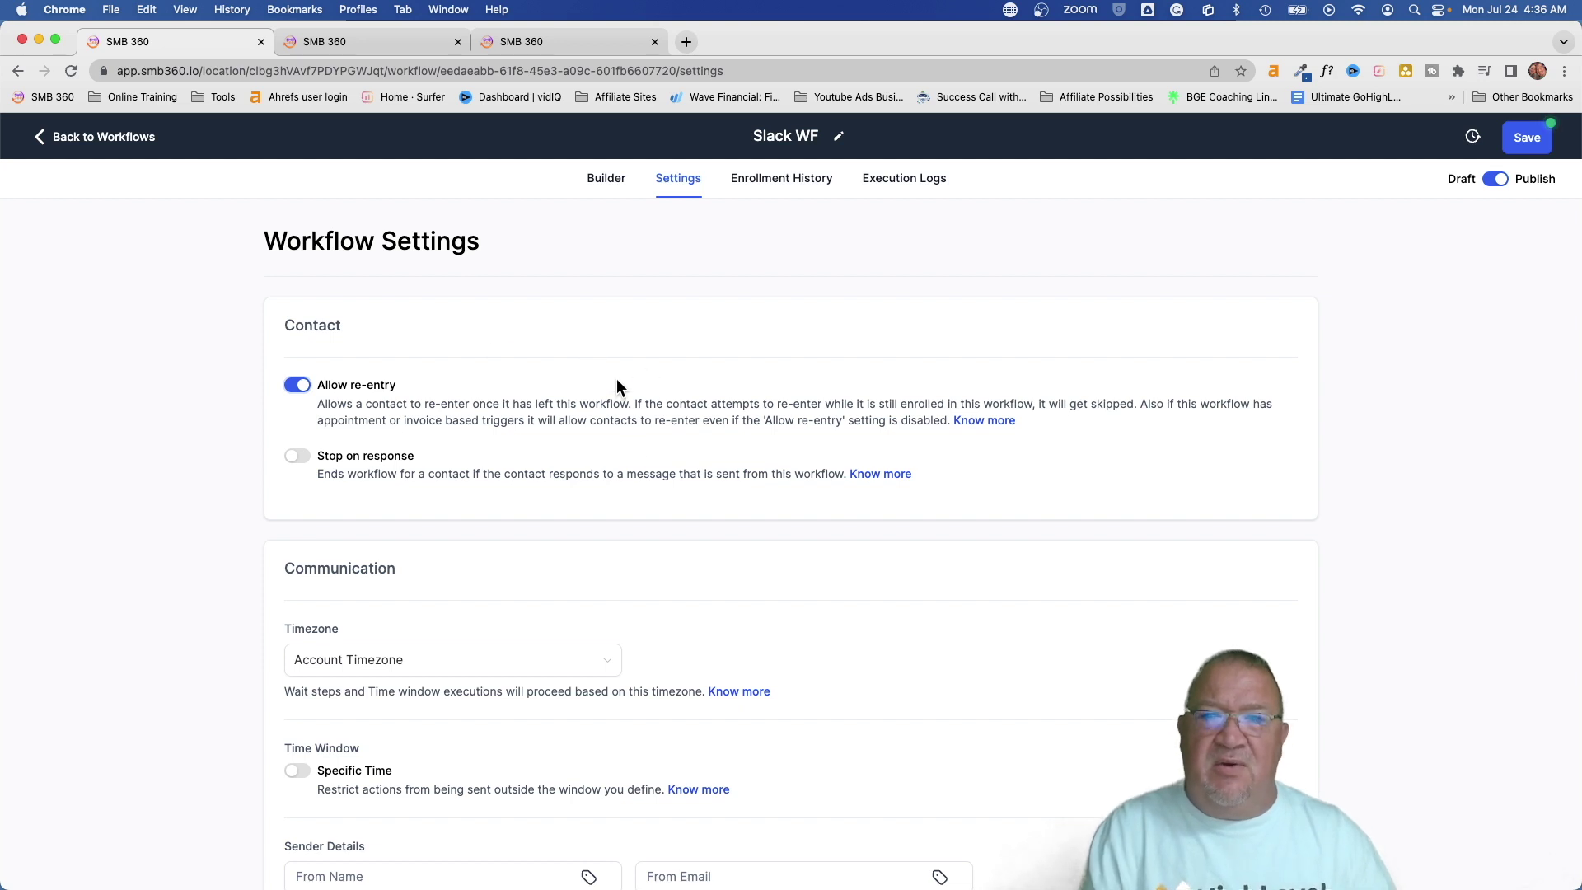
pyautogui.click(1520, 140)
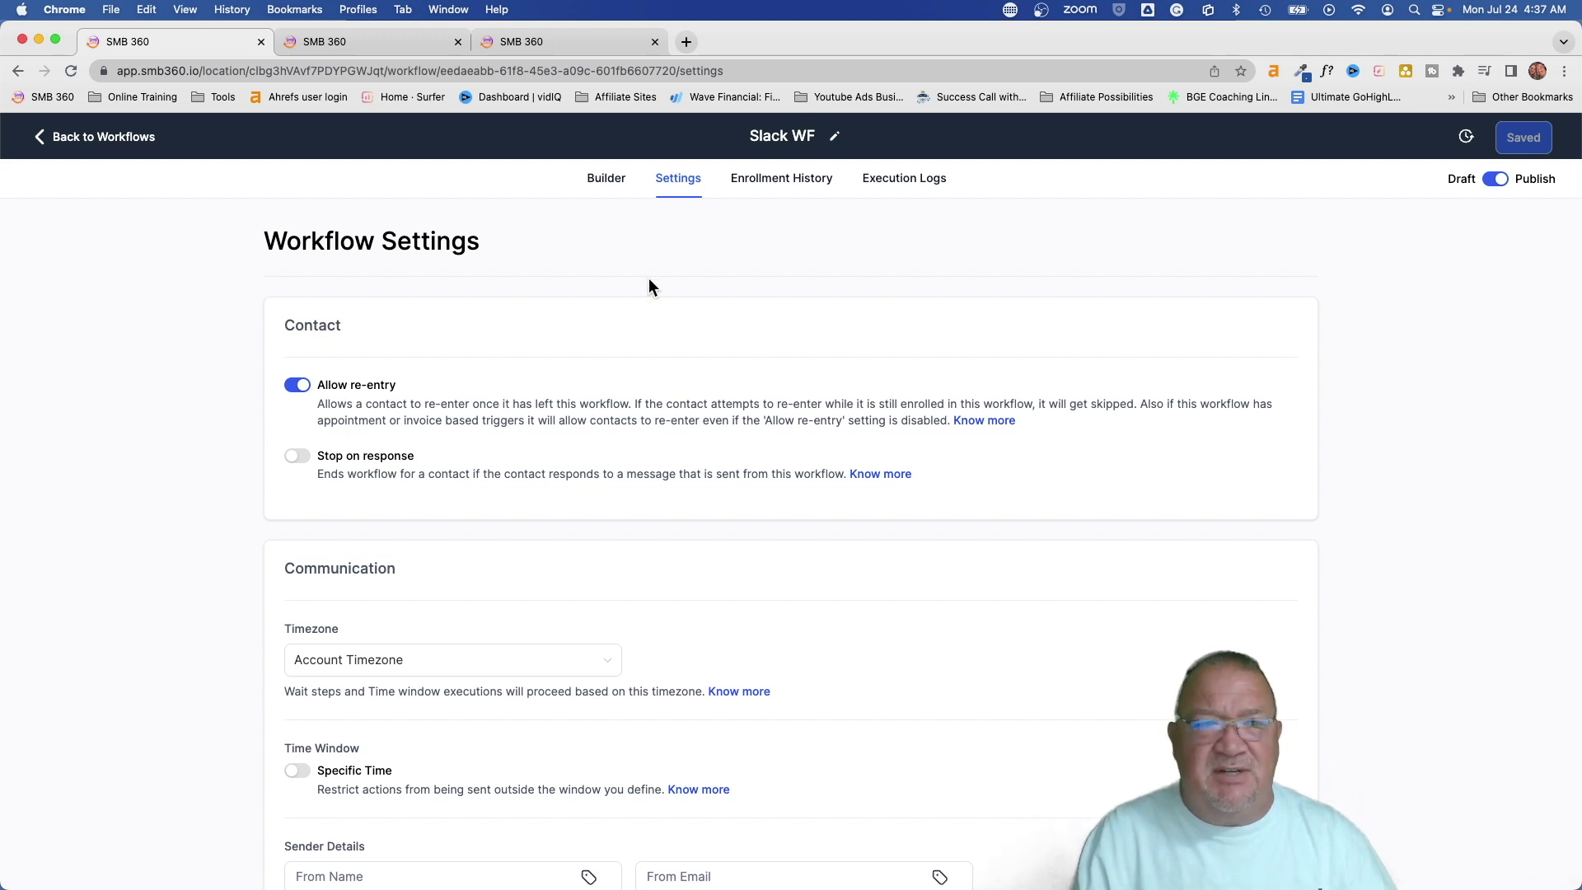
pyautogui.click(86, 138)
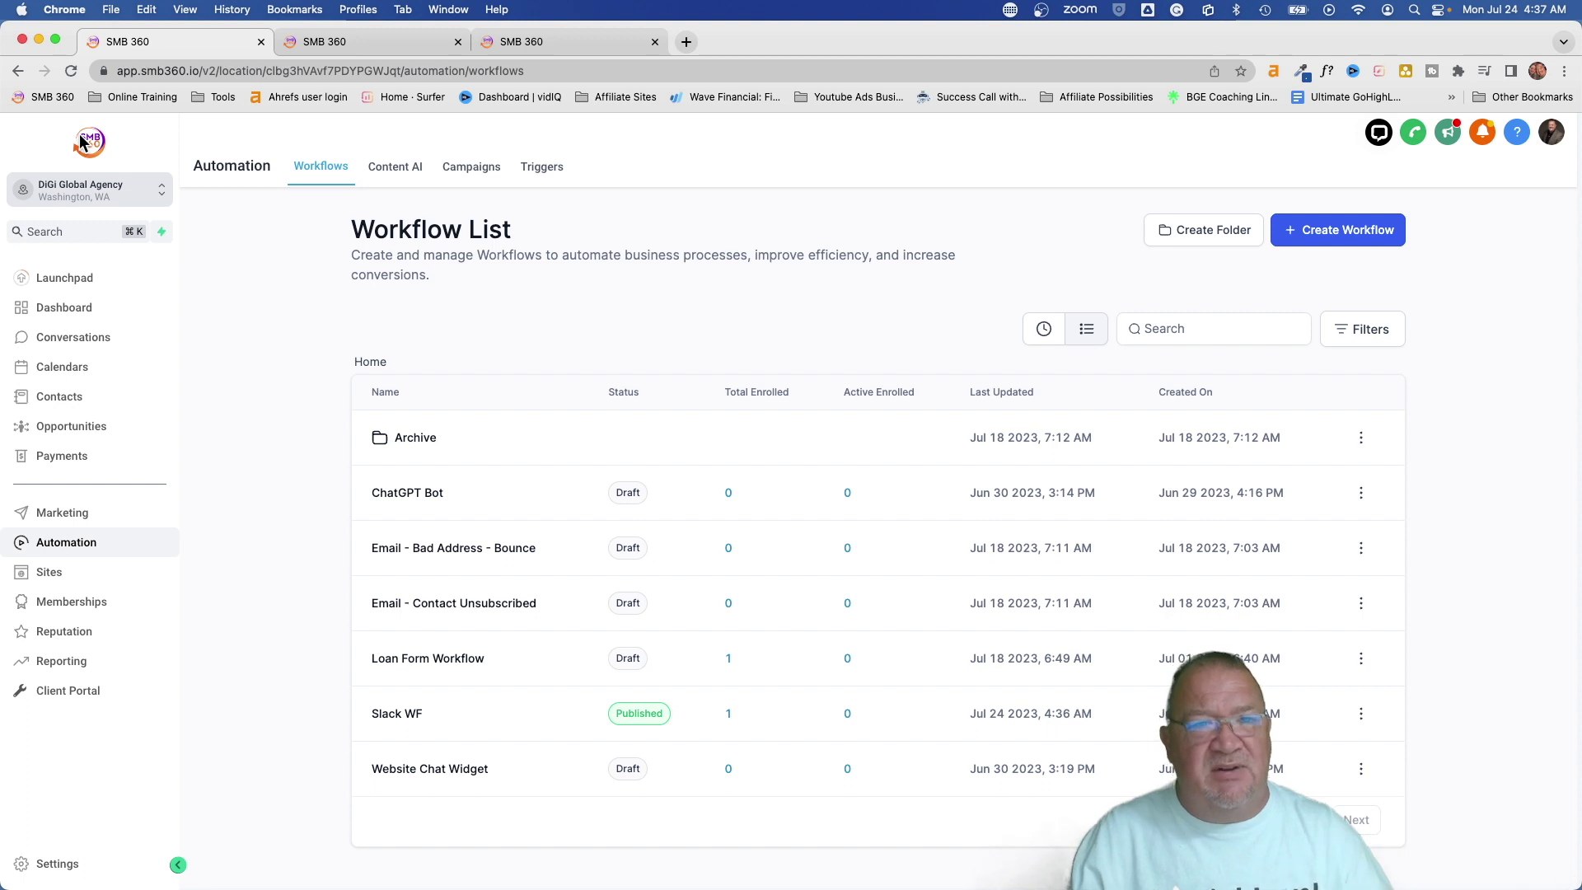
# Step: Check Slack WF's enrollment history, then return to the workflow list
pyautogui.click(395, 716)
pyautogui.click(773, 182)
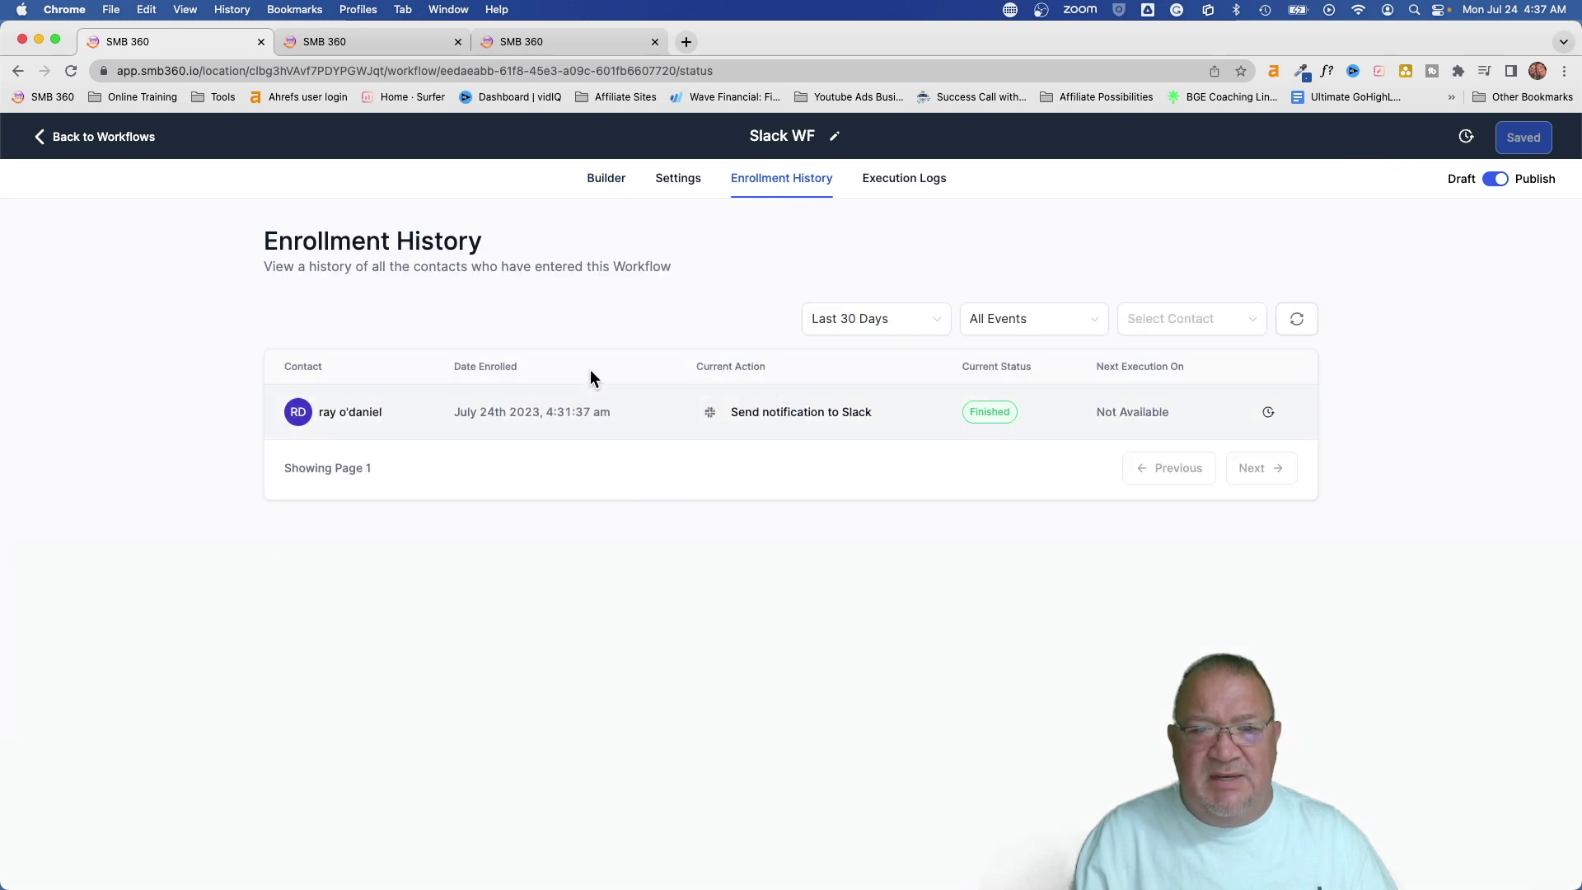
pyautogui.click(70, 144)
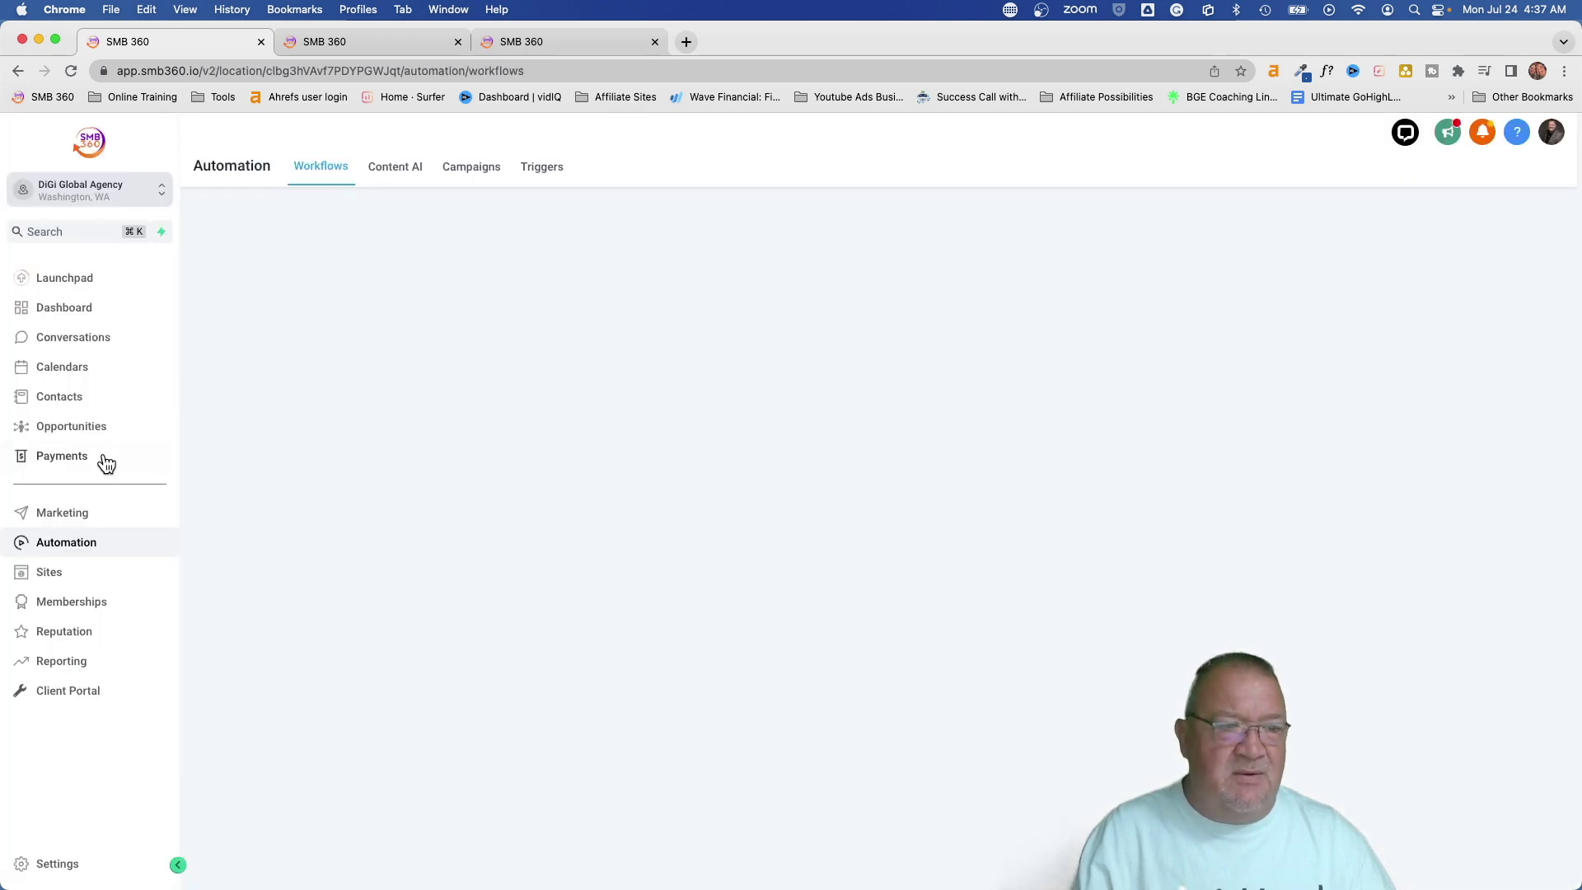
# Step: Enroll the first contact in Workflow - Slack WF again with action name 'demo'
pyautogui.click(58, 396)
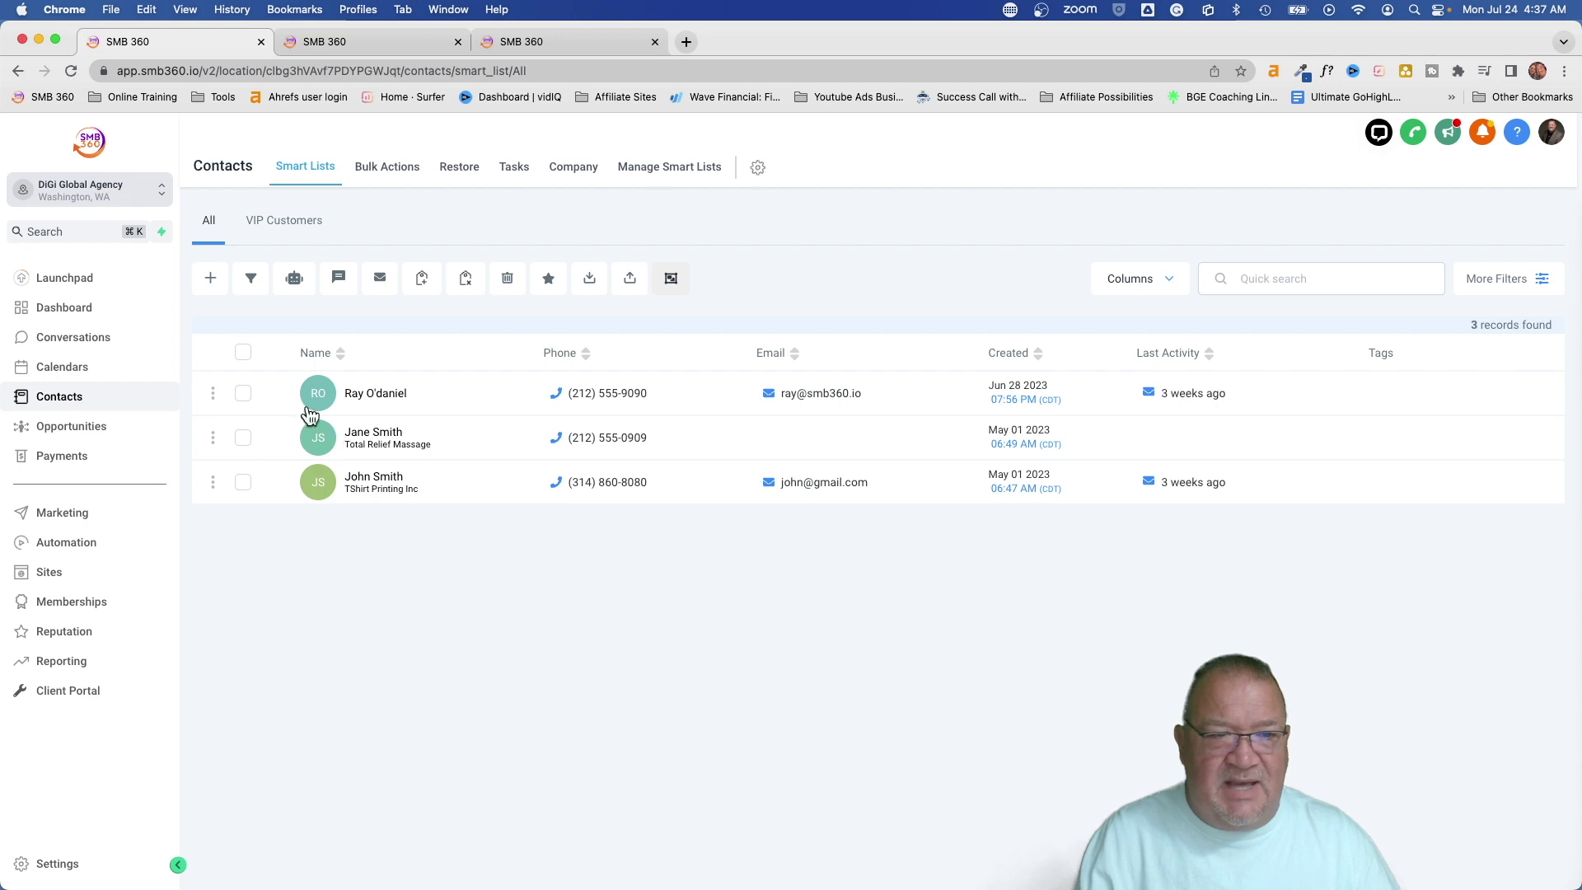
pyautogui.click(242, 394)
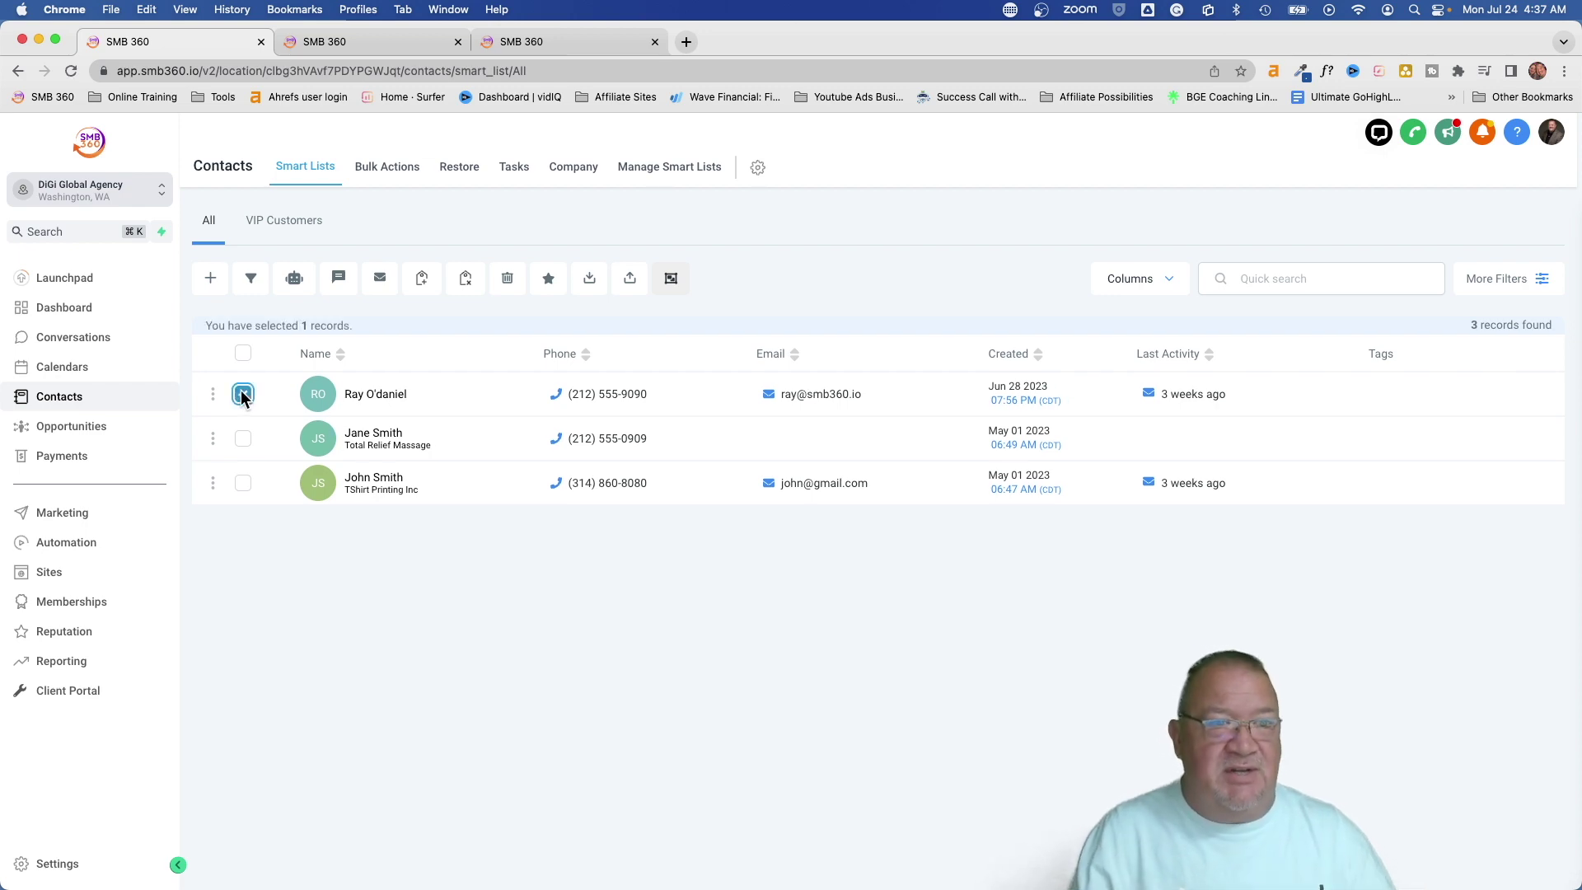
pyautogui.click(294, 277)
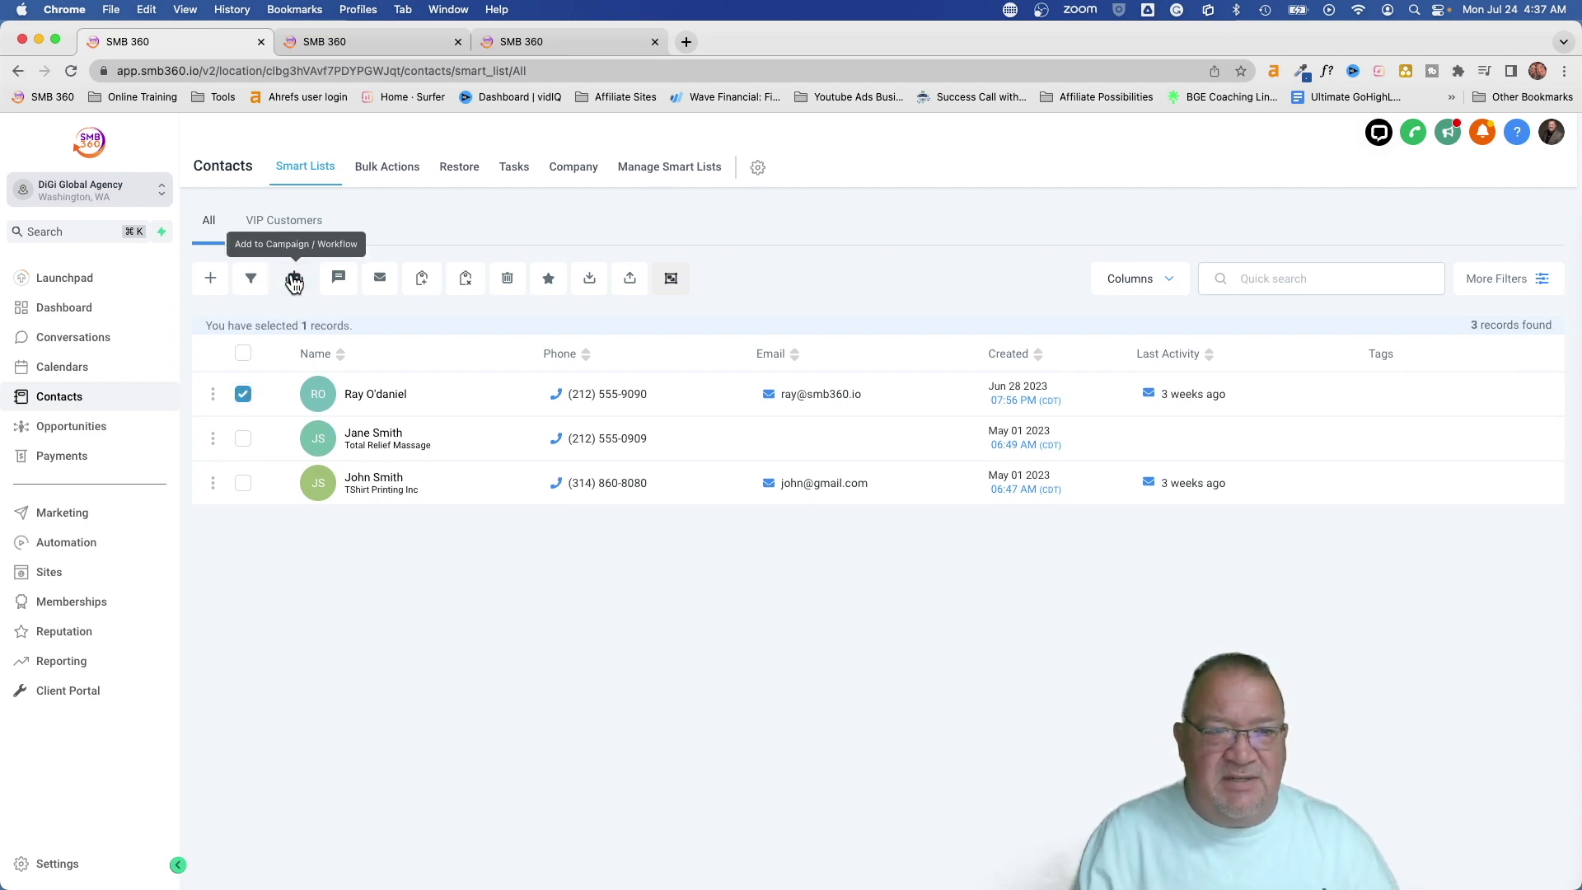
pyautogui.click(979, 434)
pyautogui.click(656, 342)
pyautogui.click(660, 393)
pyautogui.click(665, 456)
pyautogui.write('demo')
pyautogui.click(924, 544)
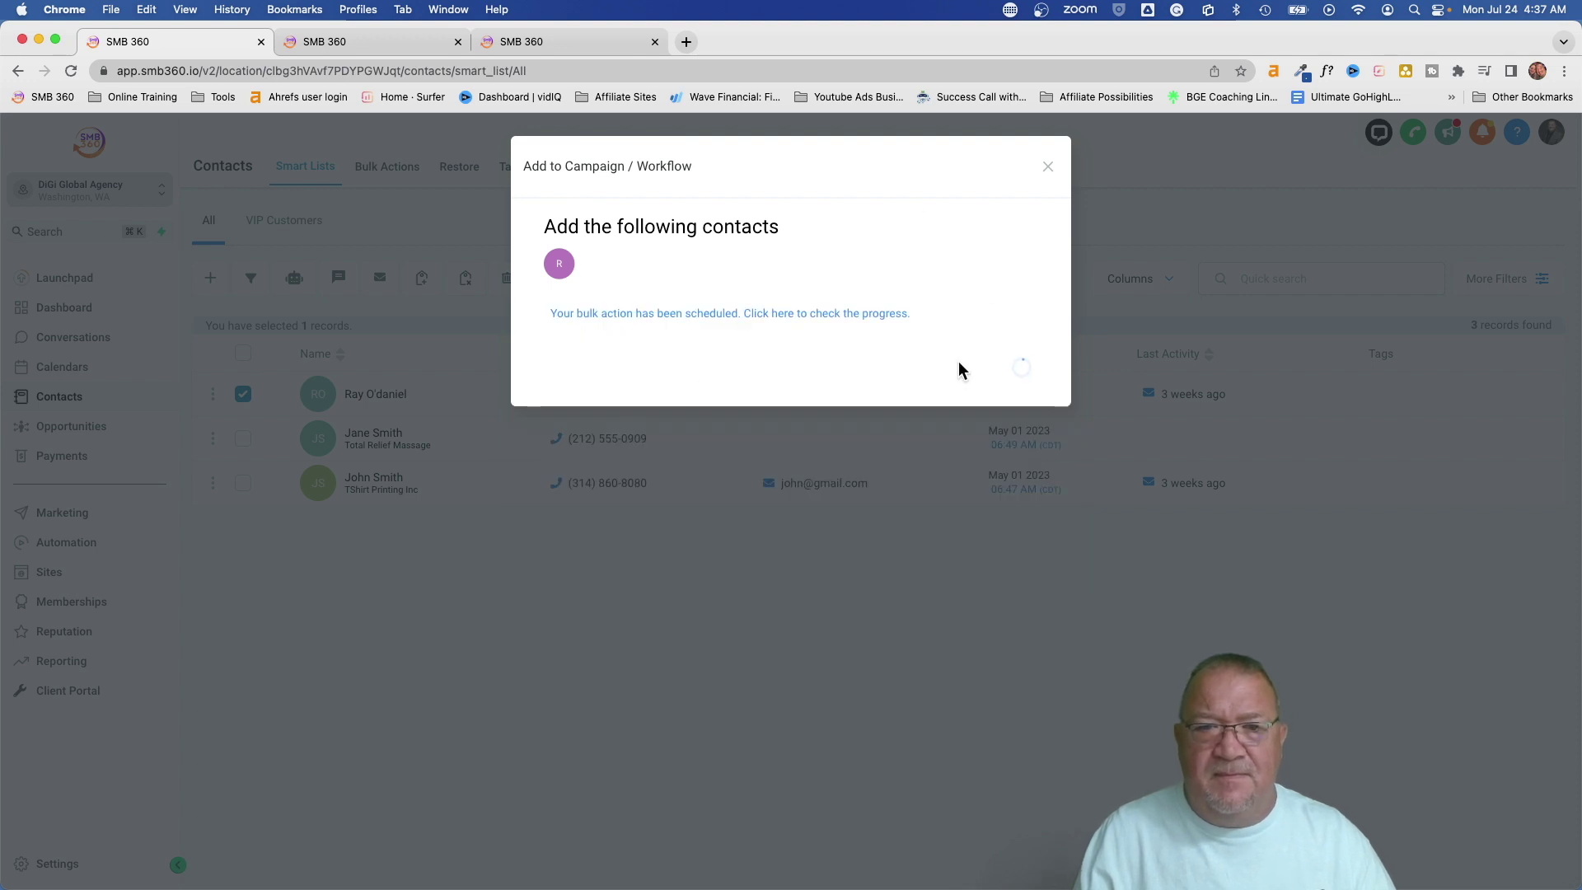
pyautogui.click(996, 374)
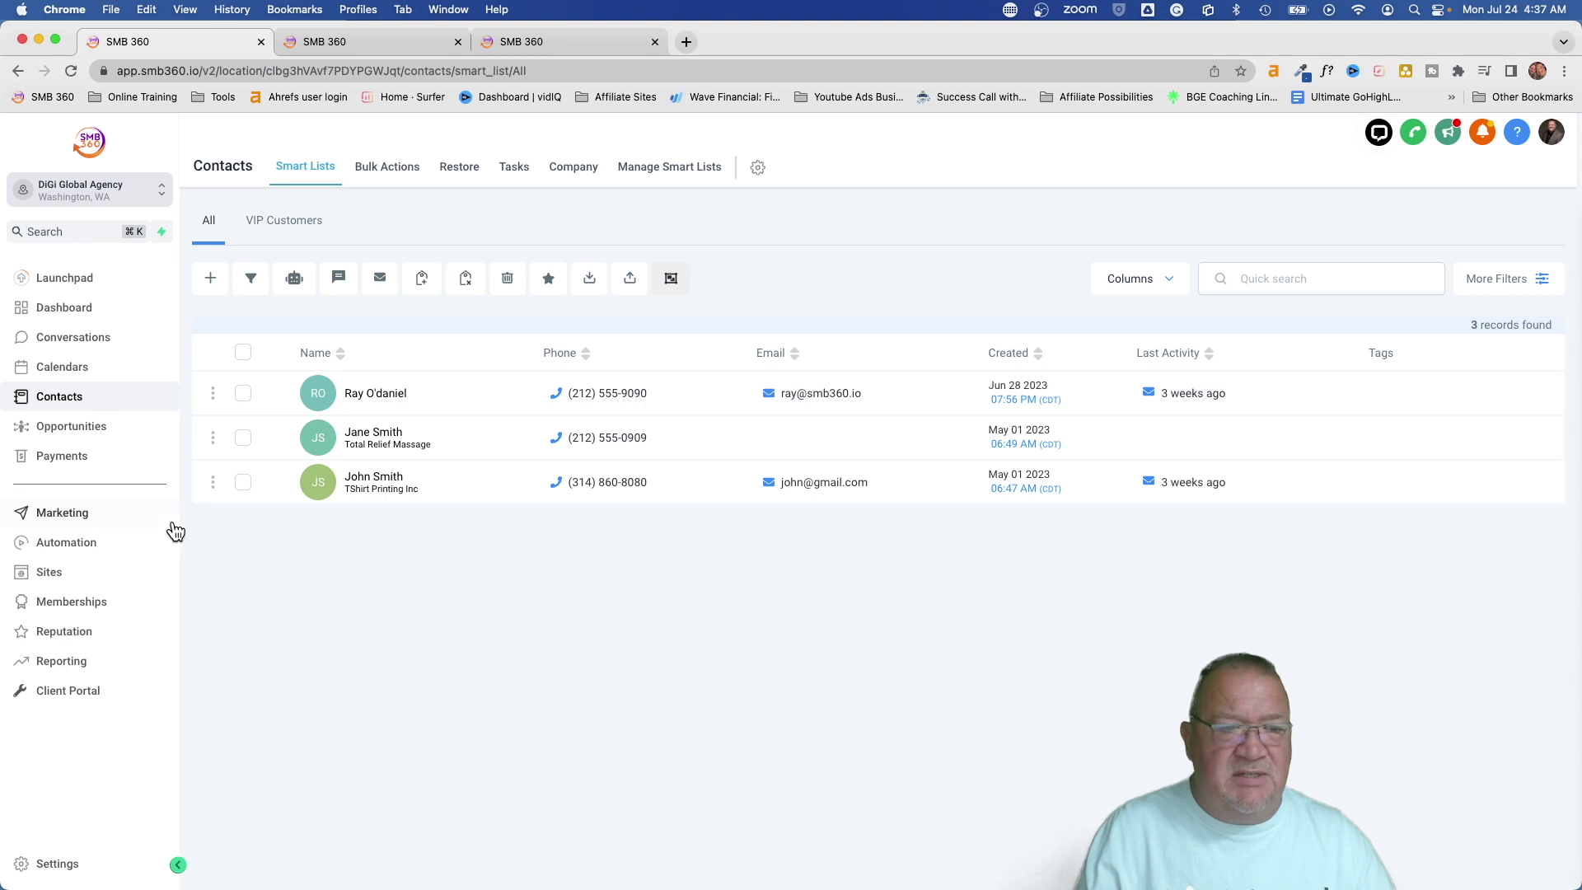
# Step: Confirm two finished runs in Slack WF's Enrollment History, then bring Slack forward
pyautogui.click(70, 544)
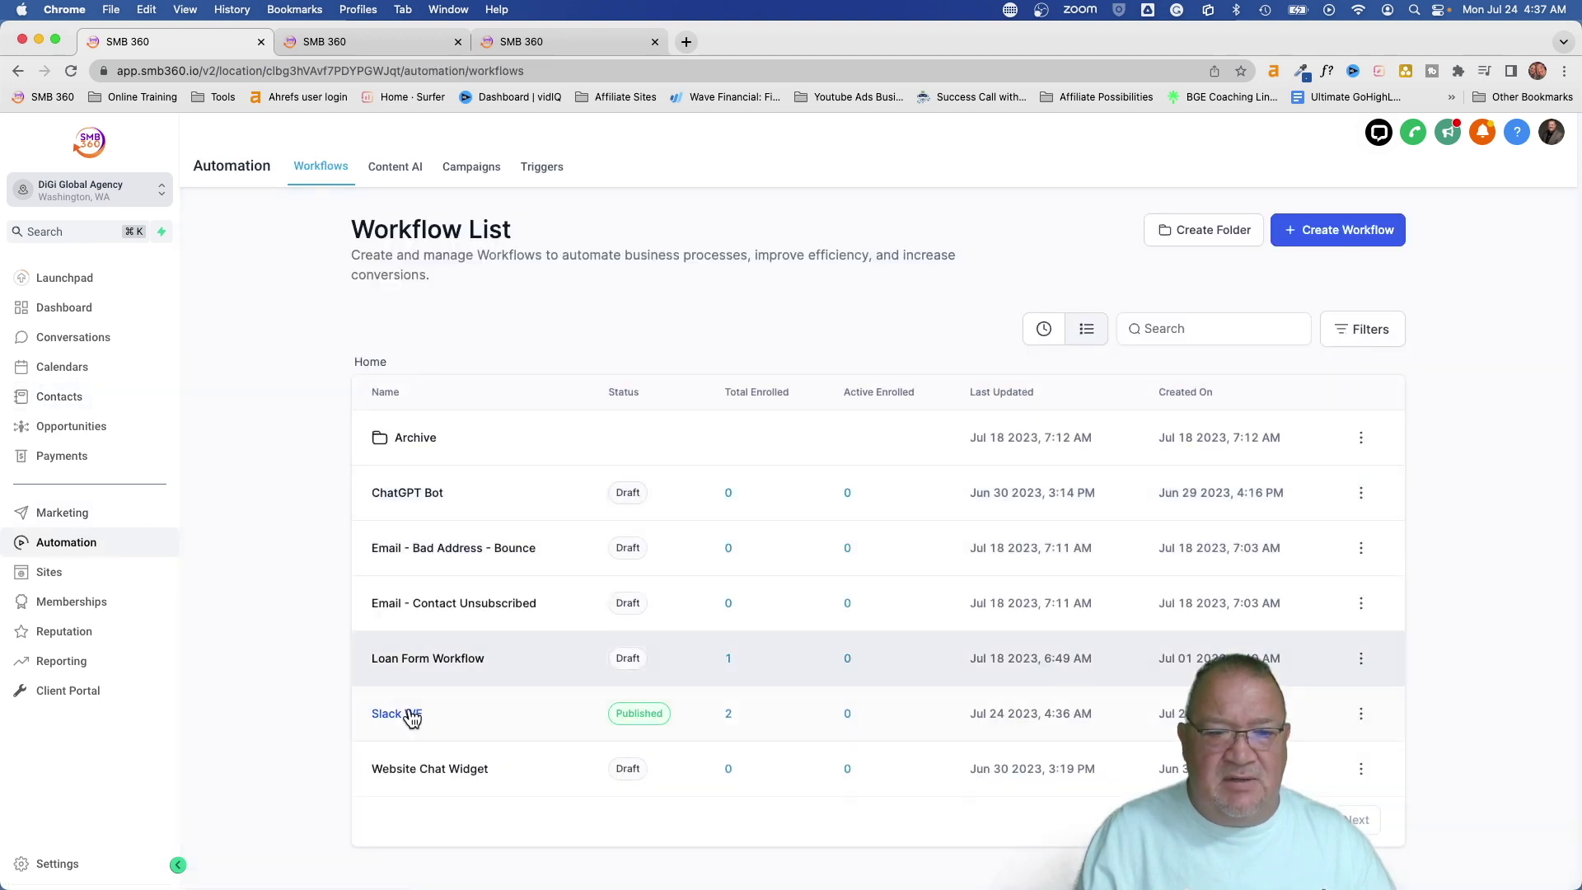
pyautogui.click(405, 713)
pyautogui.click(782, 178)
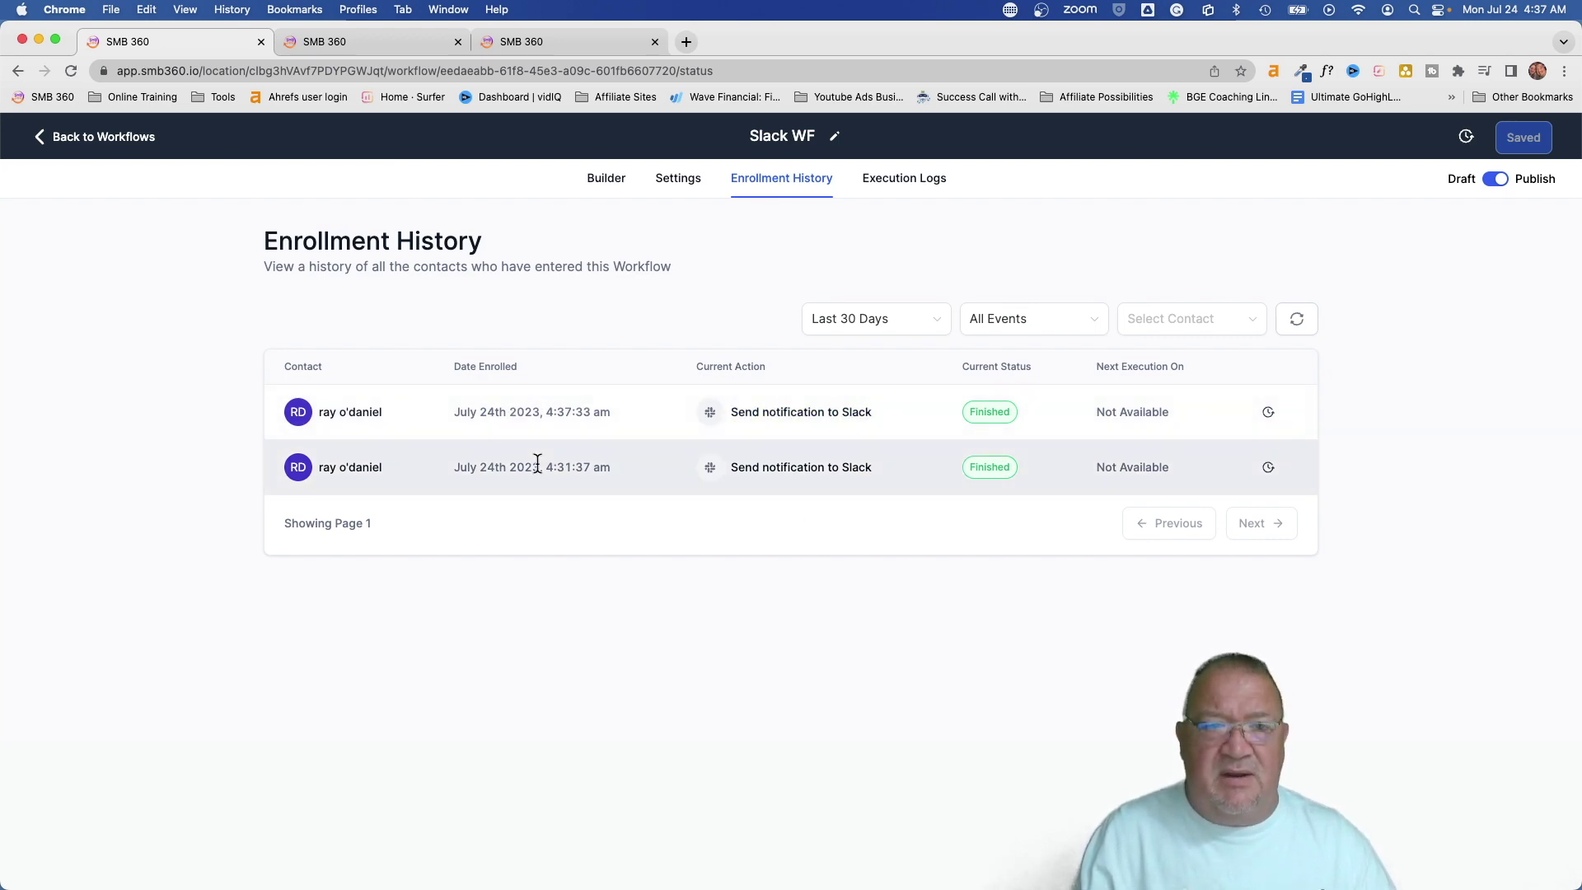
pyautogui.hotkey('ctrl', 'Up')
pyautogui.click(470, 443)
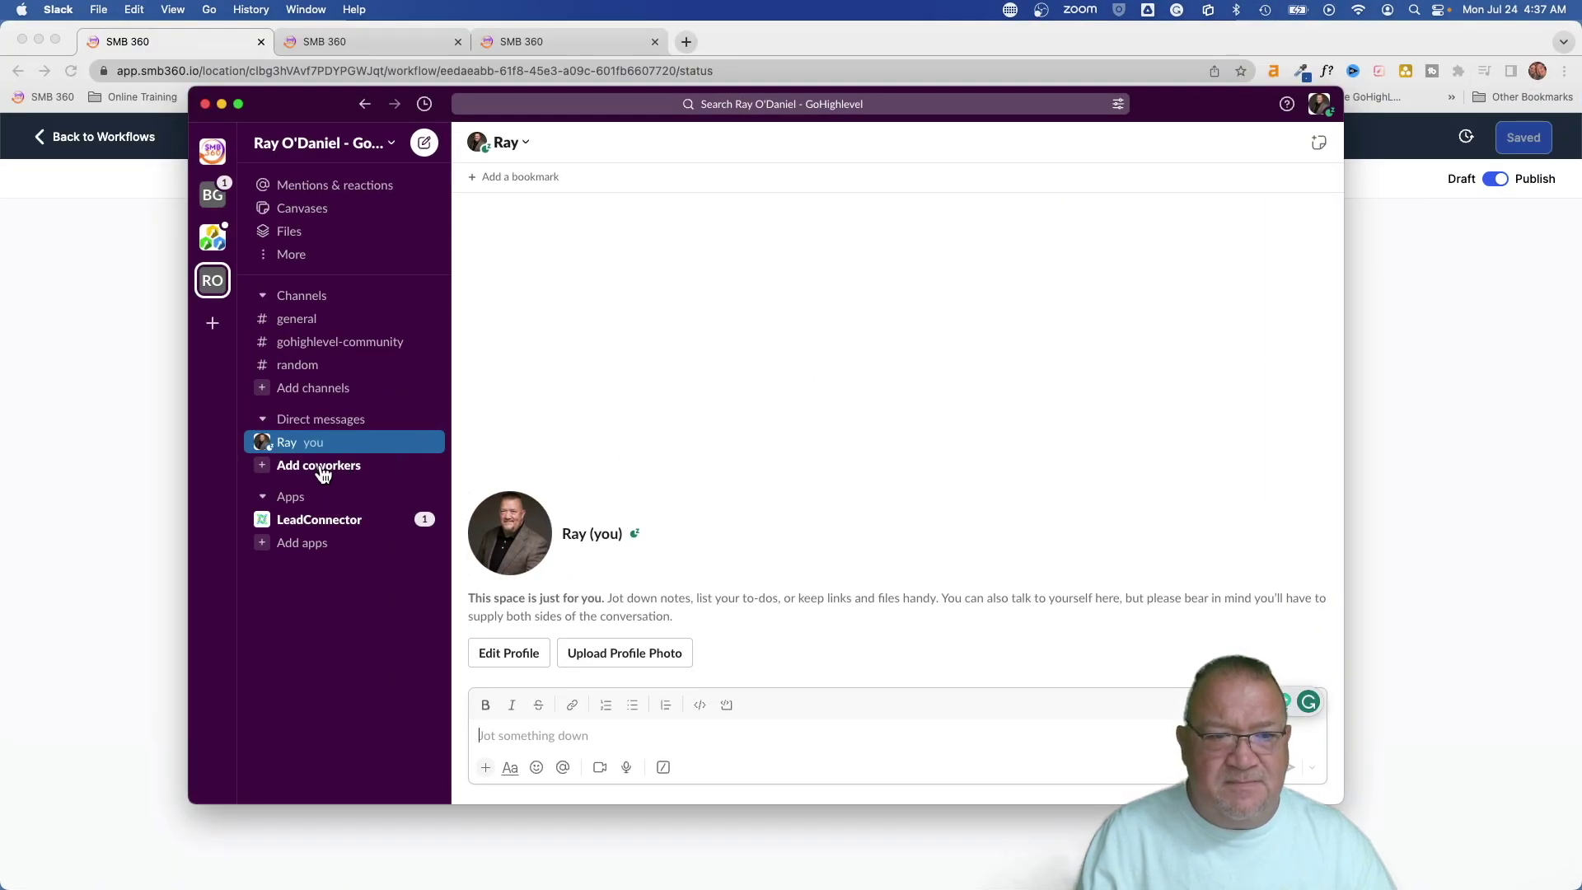
# Step: Collapse Direct messages, open the LeadConnector app conversation, then switch back to the browser
pyautogui.rightClick(295, 420)
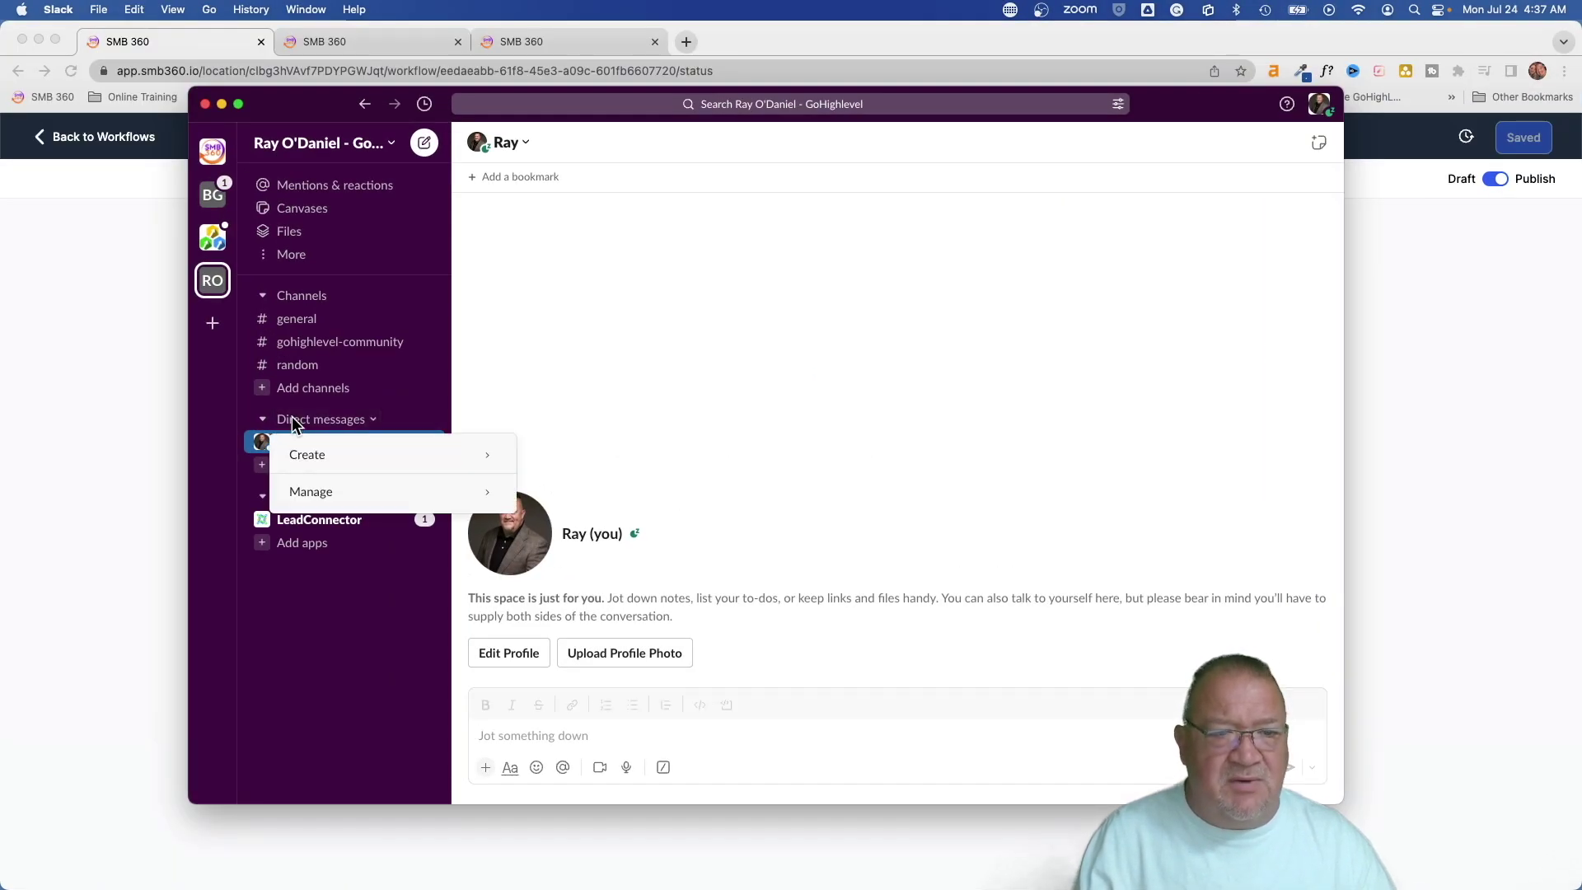
pyautogui.click(267, 421)
pyautogui.click(263, 421)
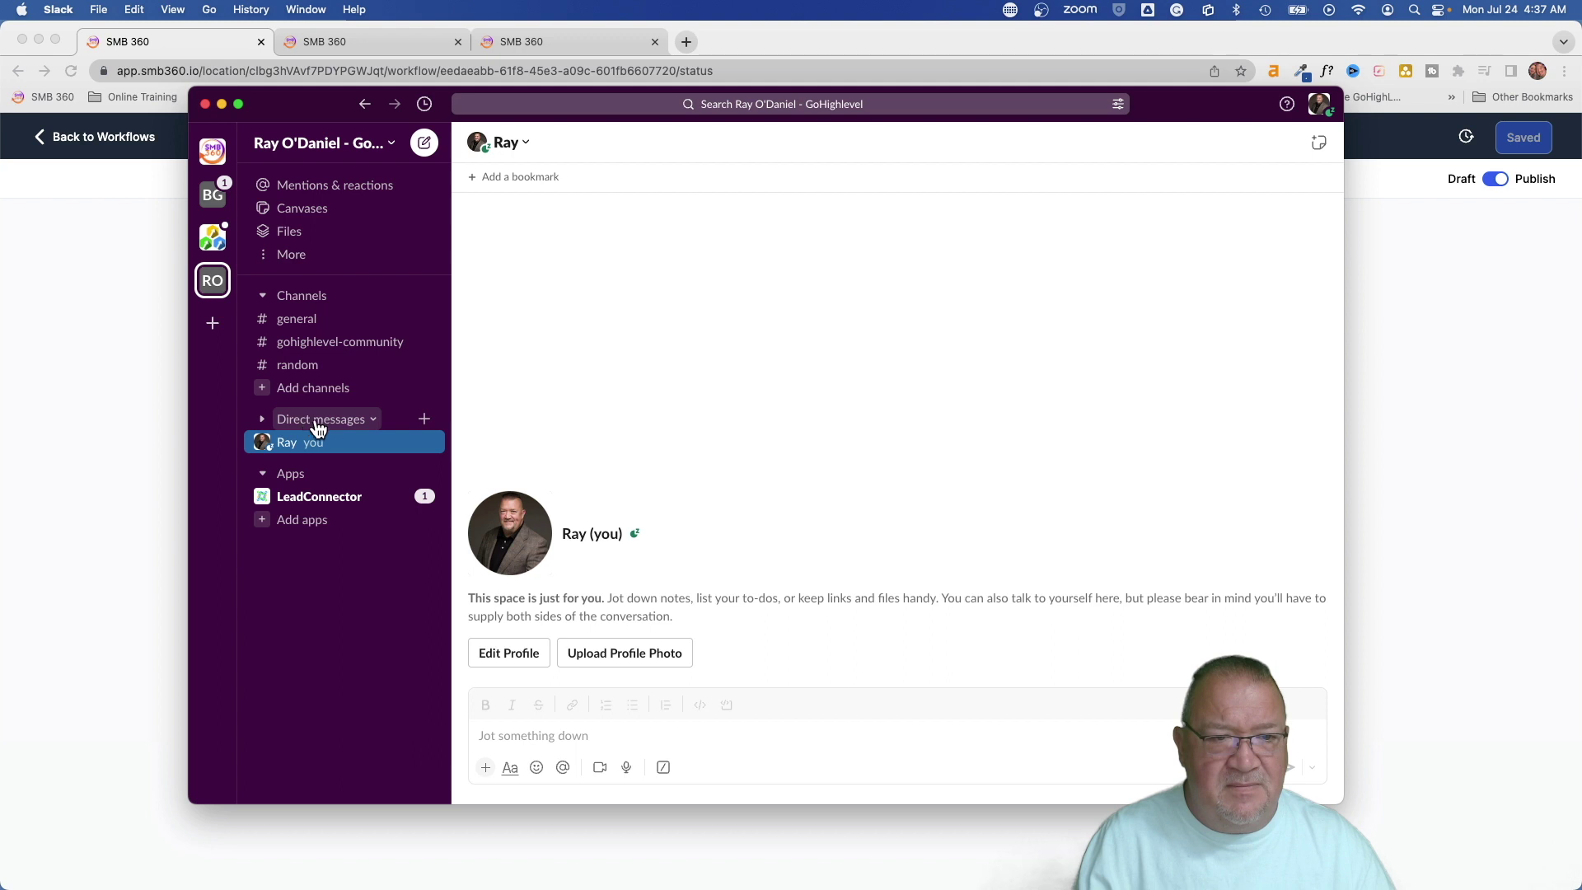
pyautogui.rightClick(363, 420)
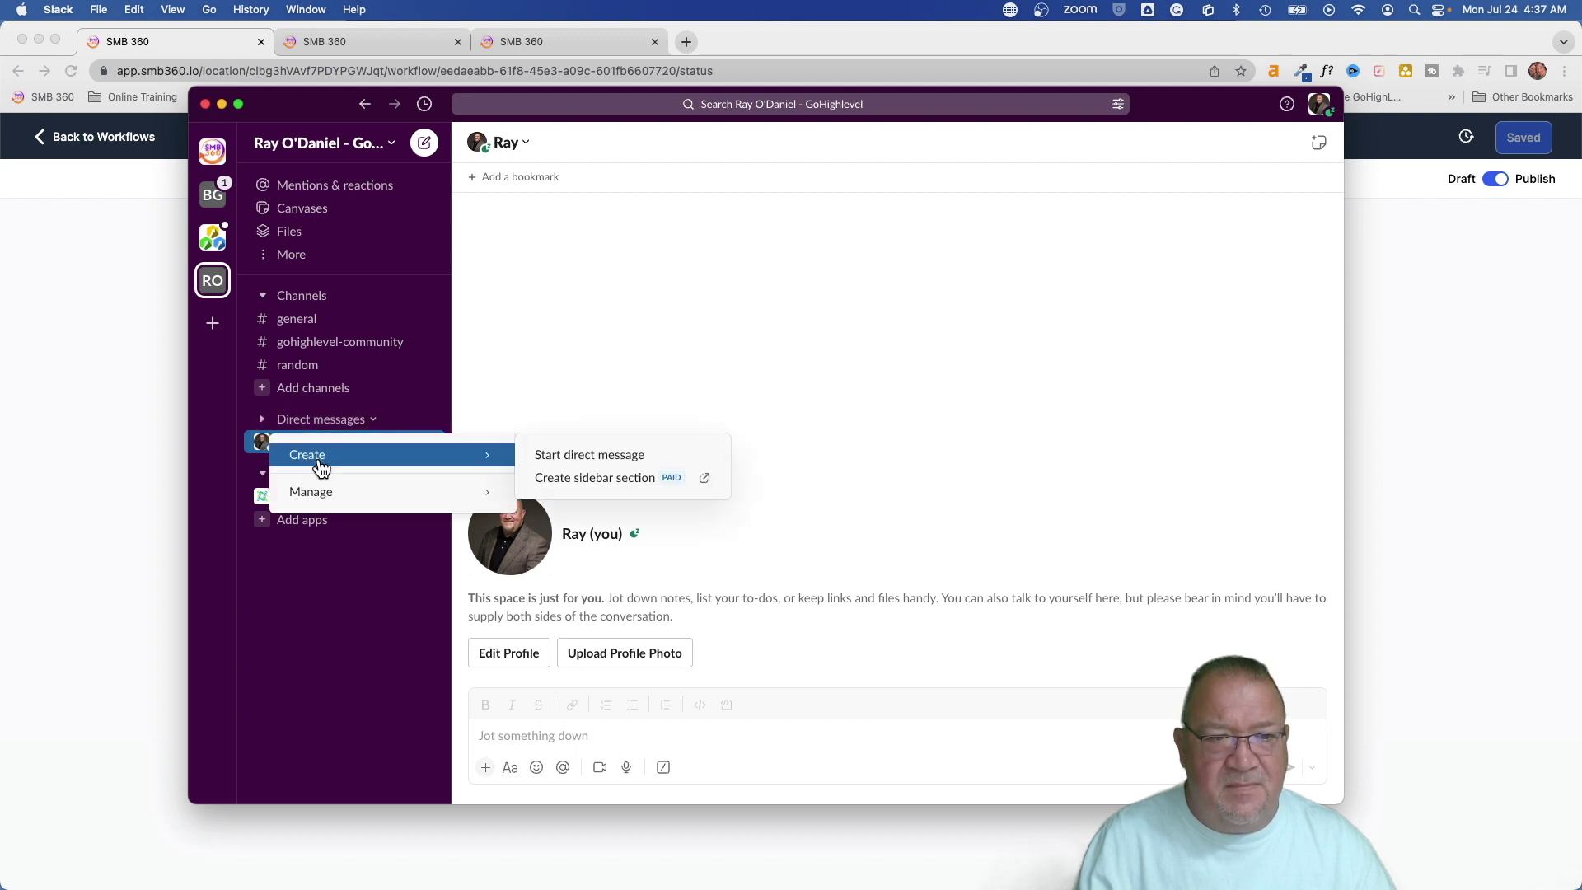
pyautogui.click(330, 552)
pyautogui.click(282, 442)
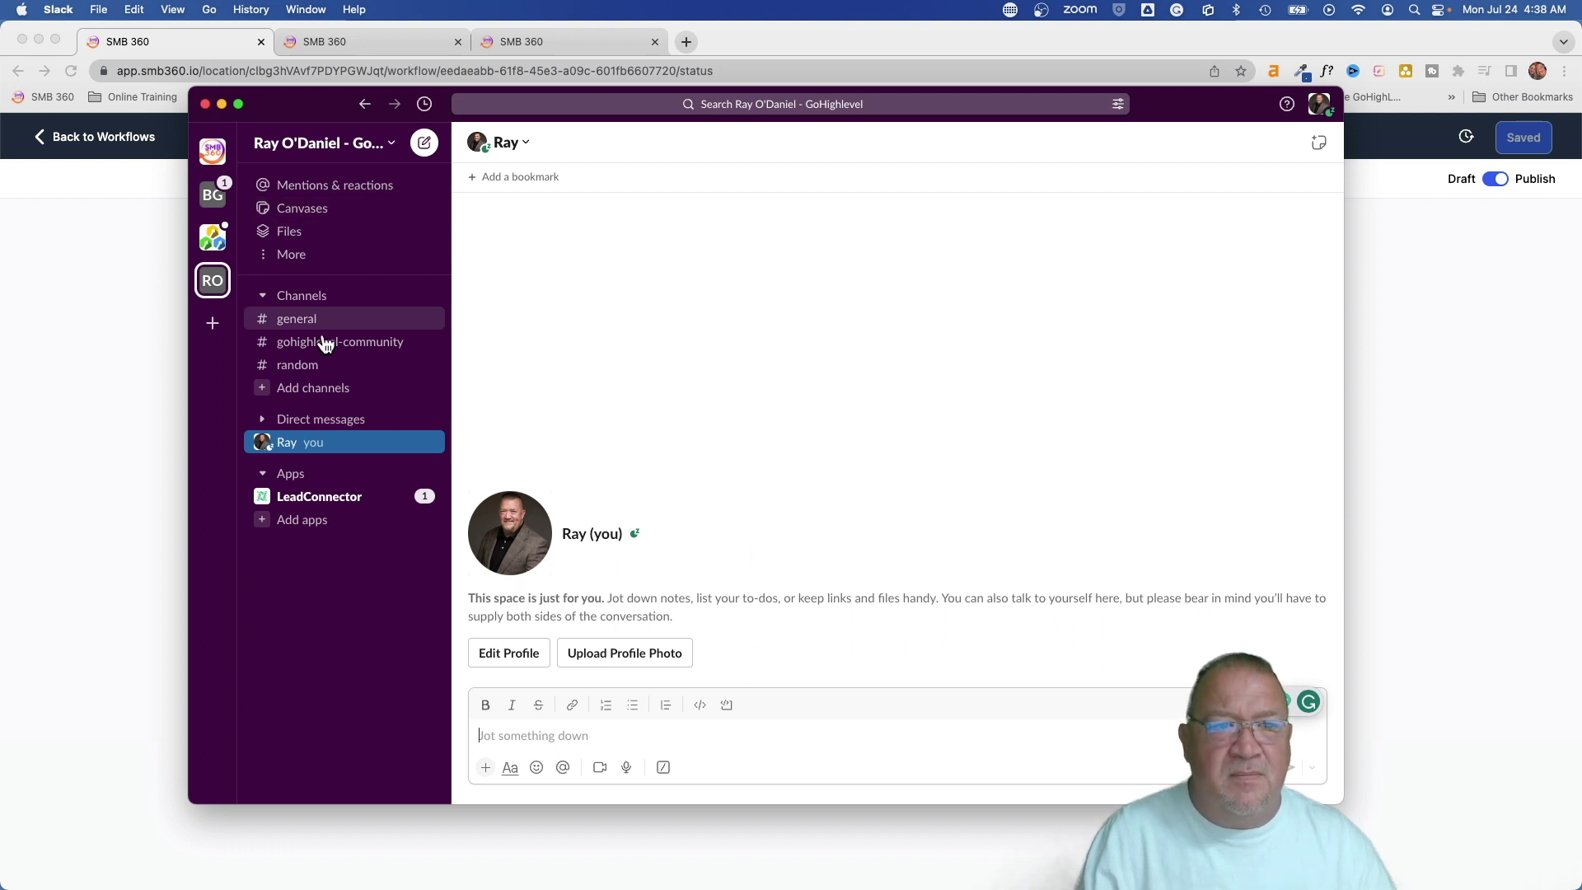
pyautogui.click(305, 497)
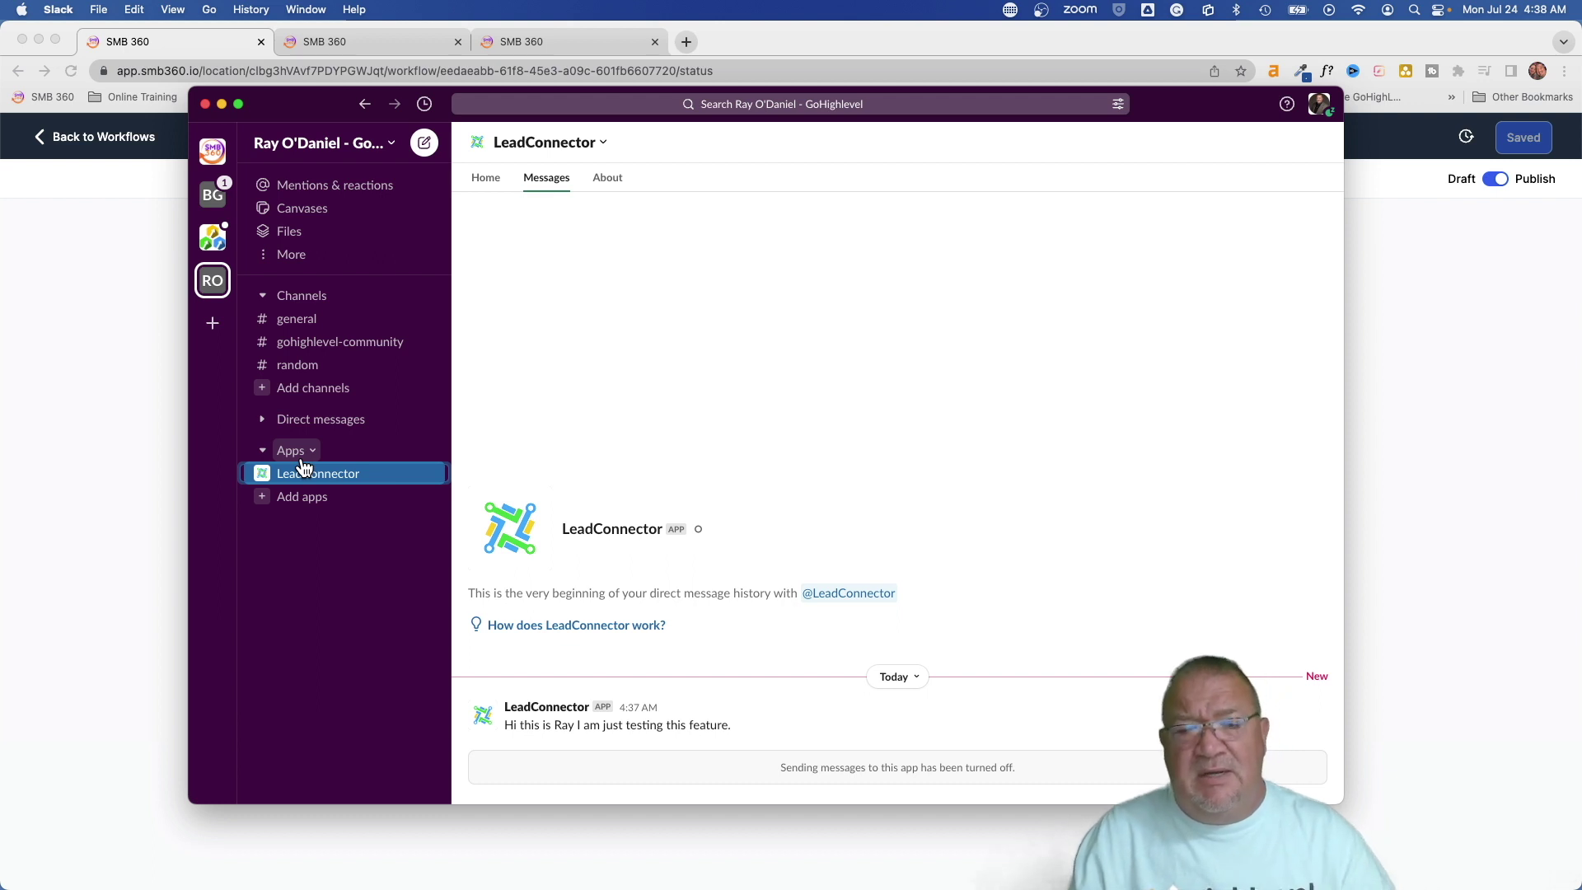
pyautogui.click(147, 29)
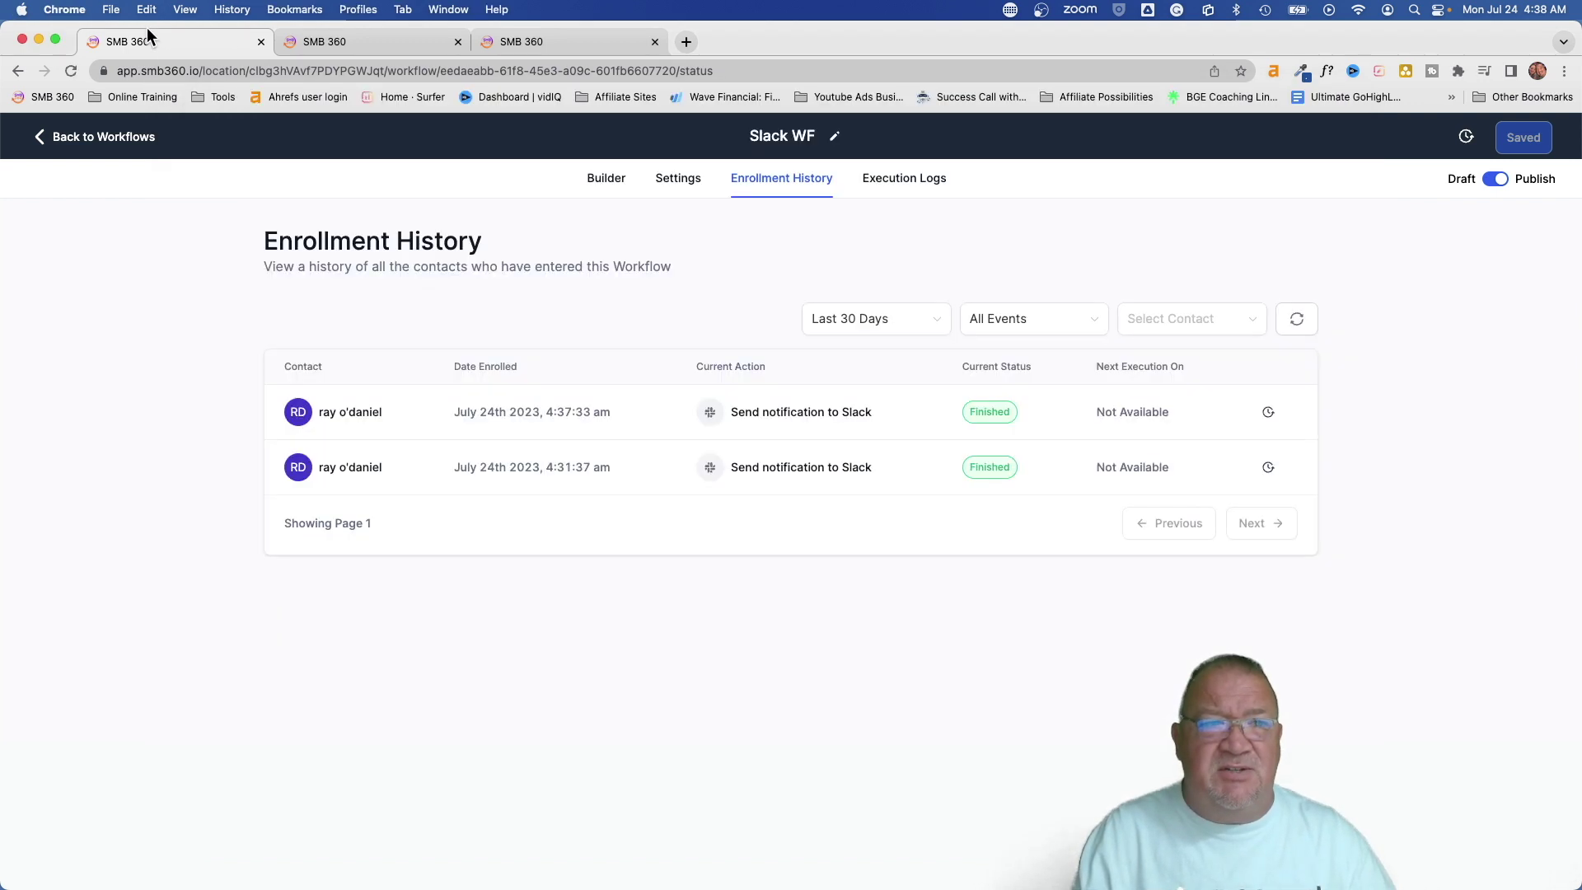
# Step: Open Slack WF's Send Notification To Slack settings and browse the message's custom values
pyautogui.click(93, 139)
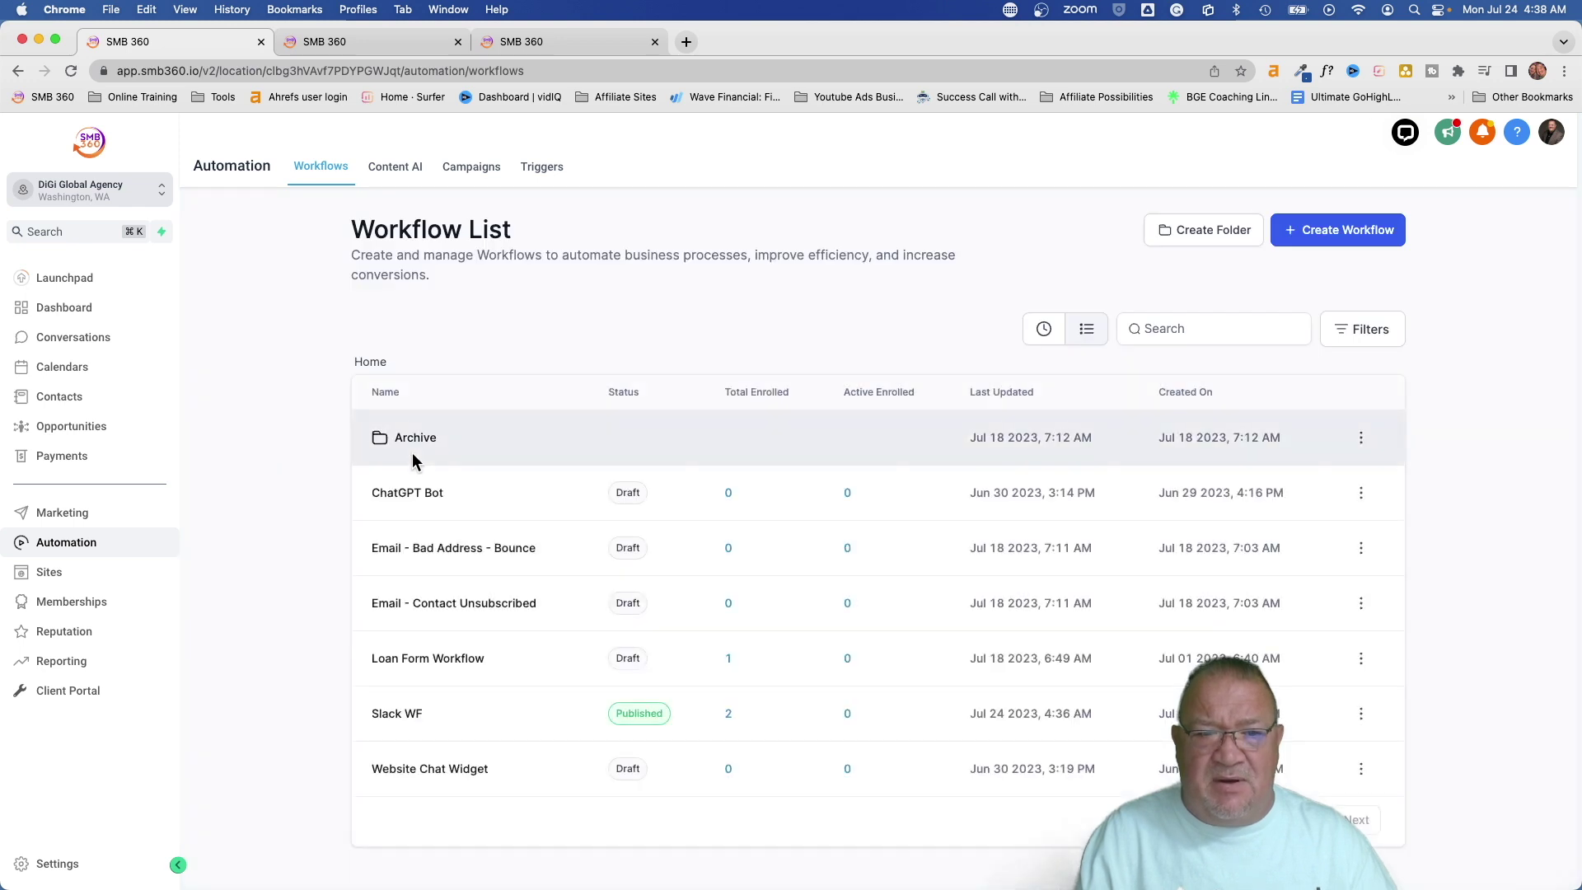
pyautogui.click(400, 714)
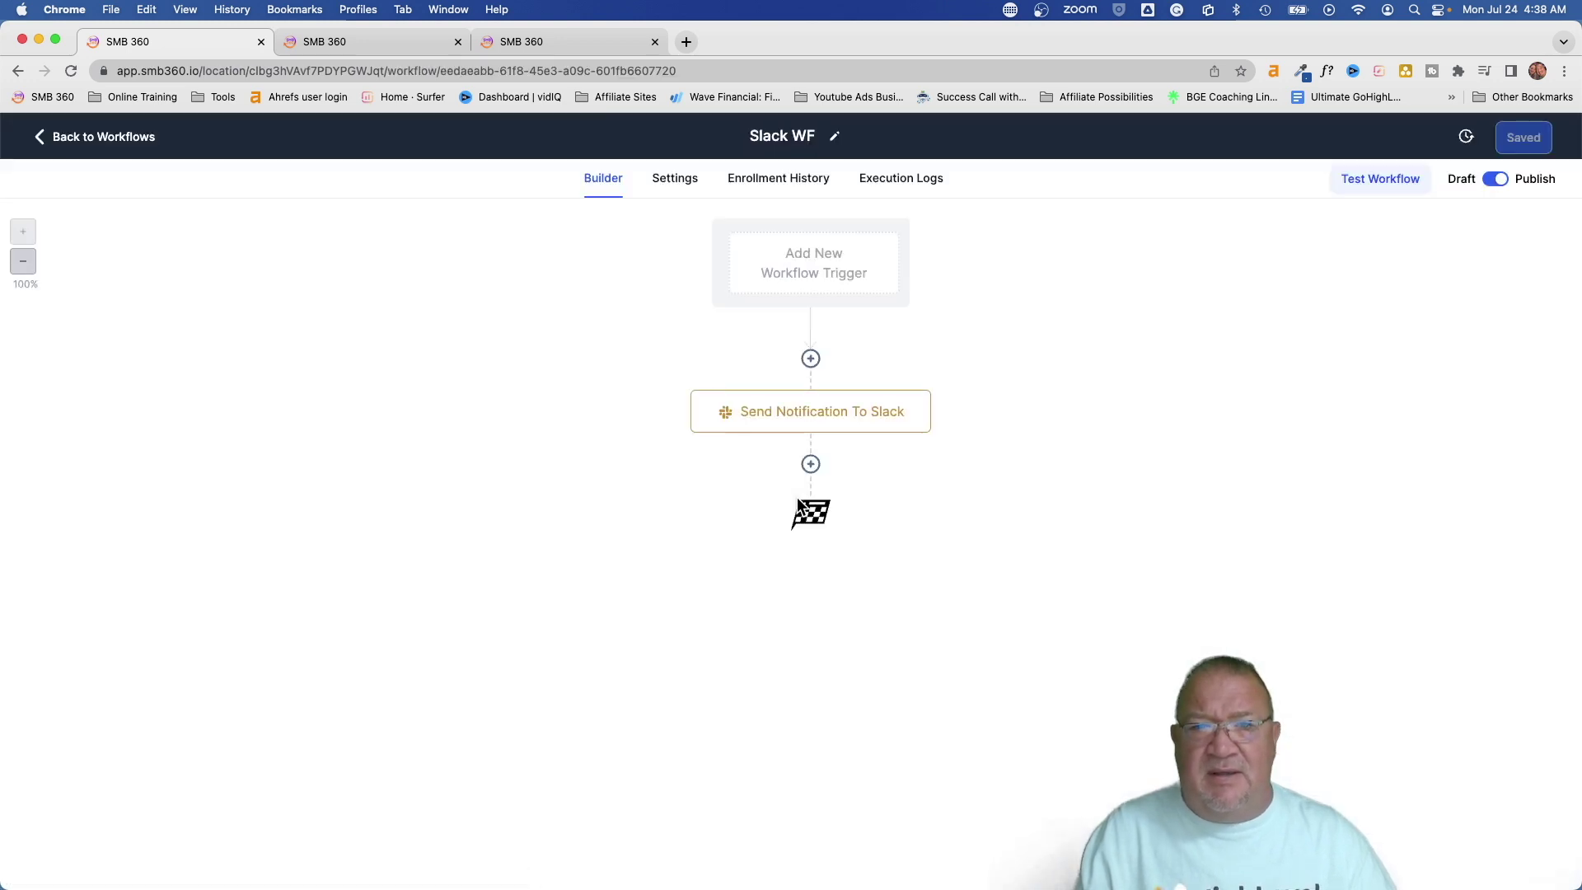
pyautogui.click(805, 412)
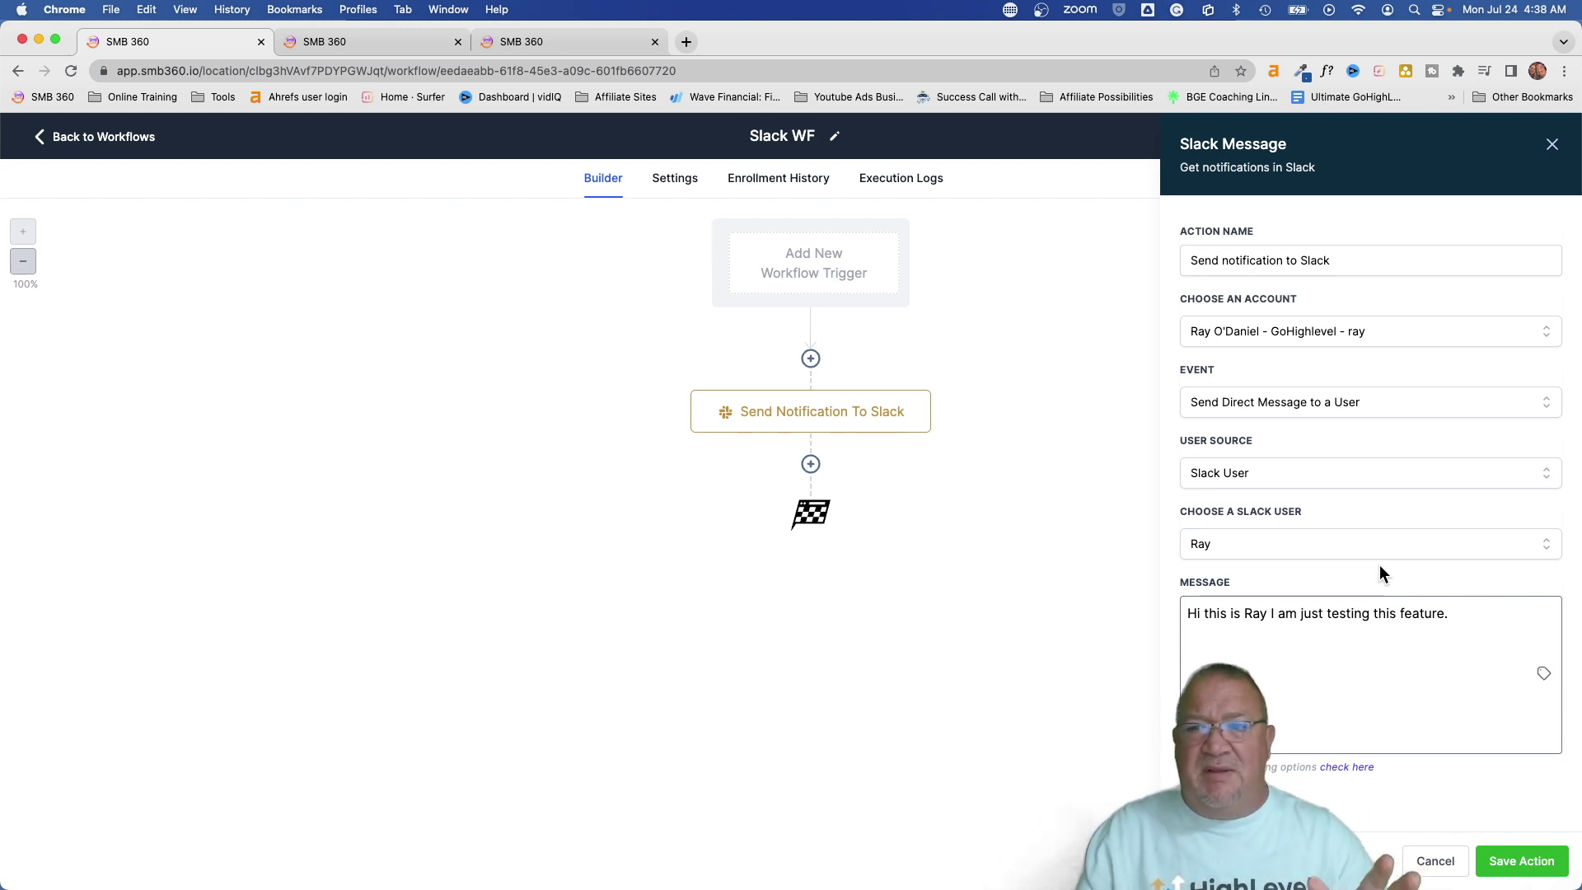
pyautogui.click(1542, 674)
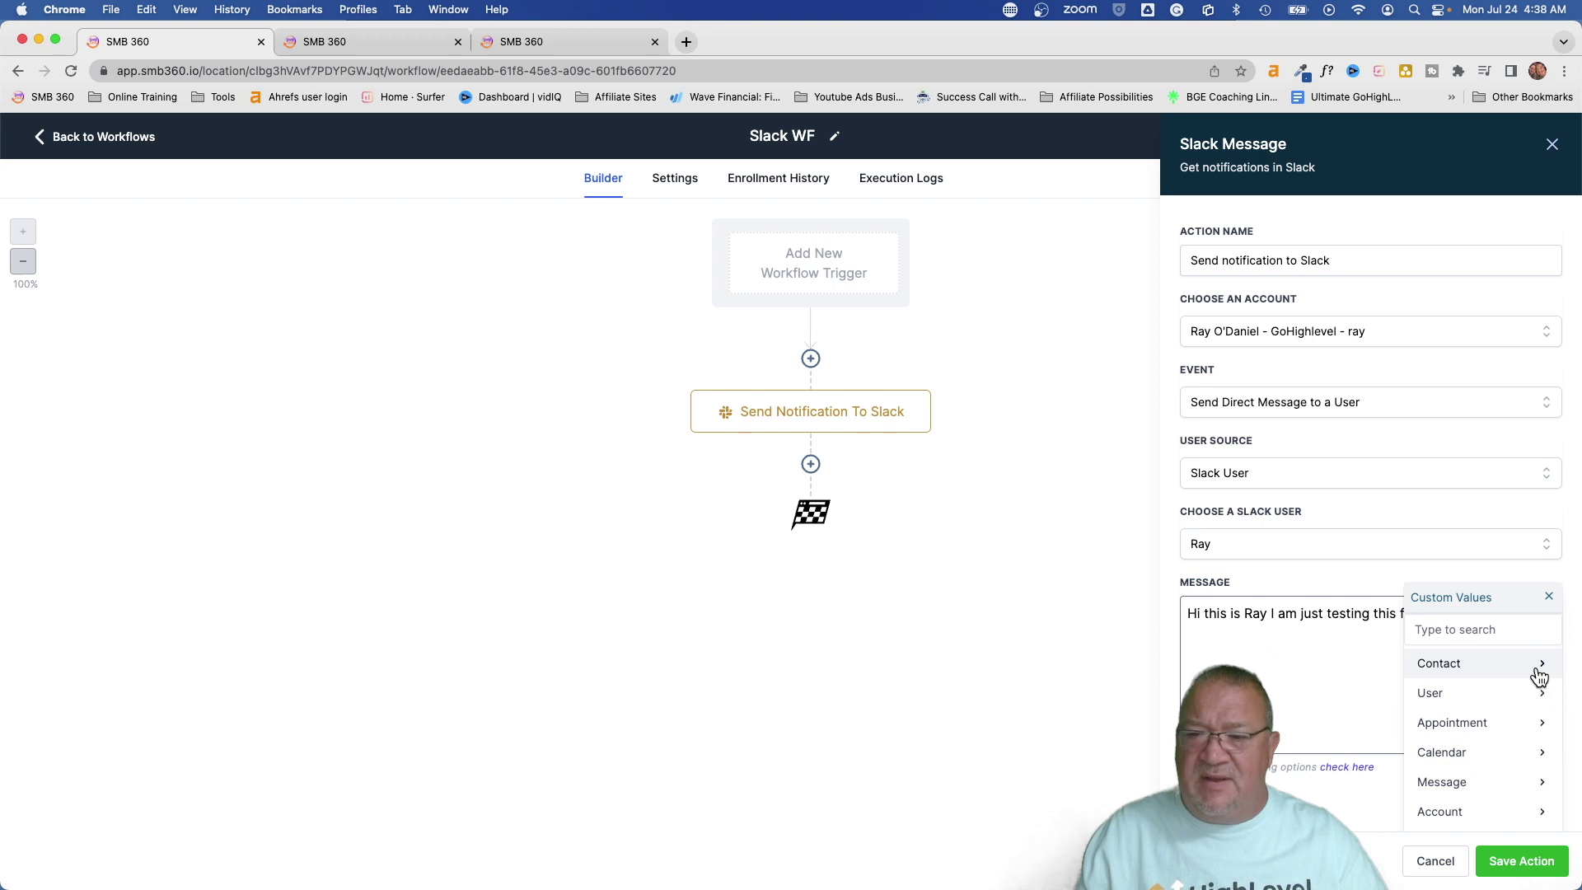
pyautogui.scroll(5, 1507, 750)
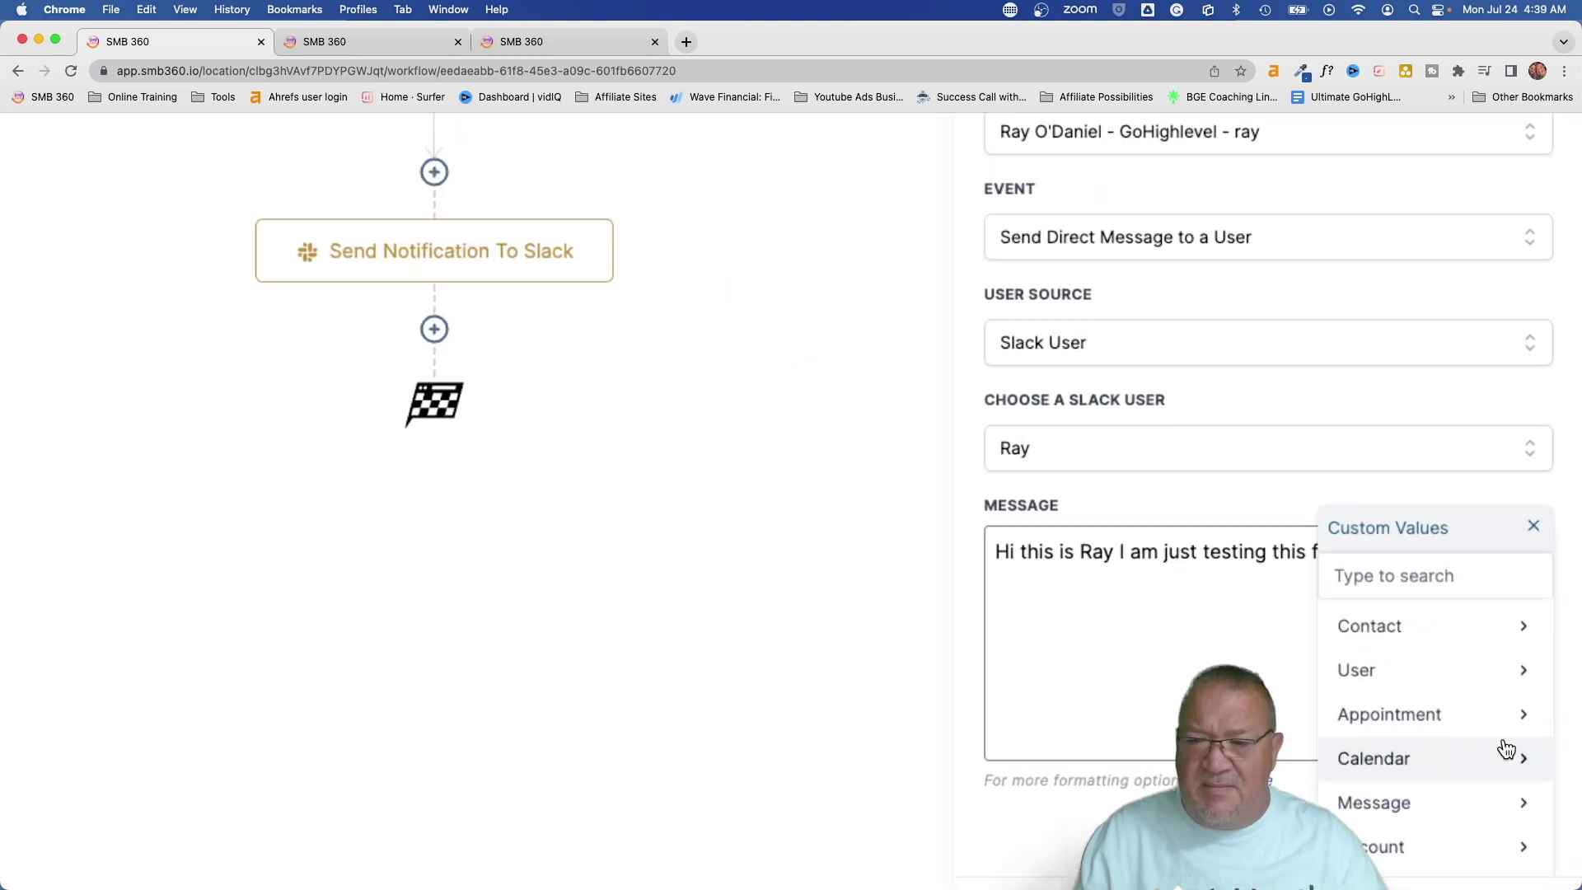
pyautogui.scroll(-3, 1503, 749)
pyautogui.click(1144, 631)
pyautogui.click(1531, 511)
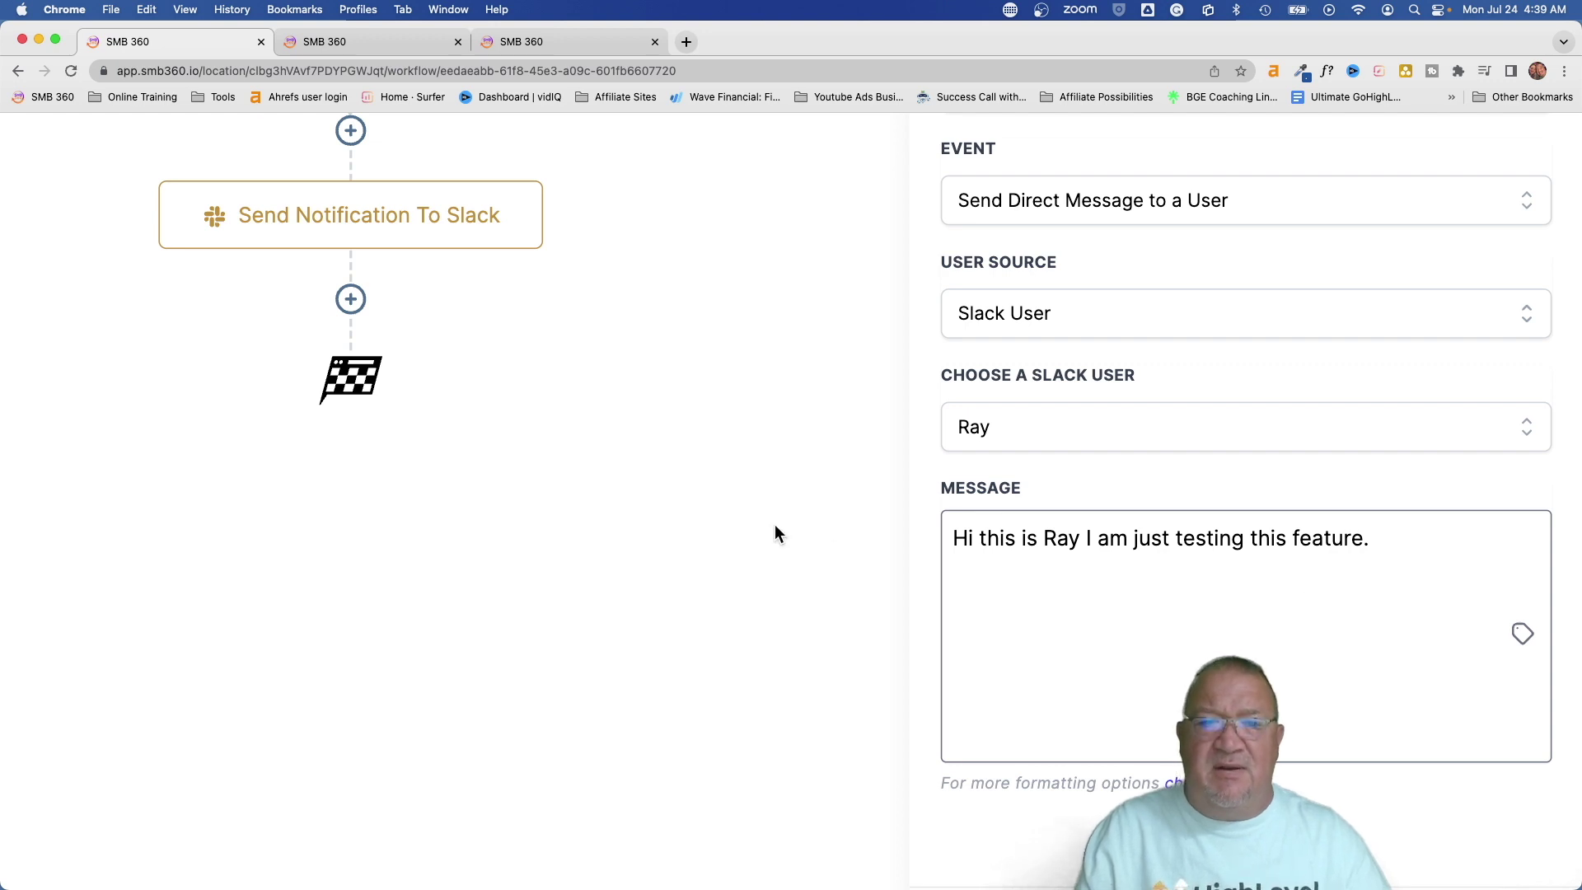
pyautogui.press('super+0')
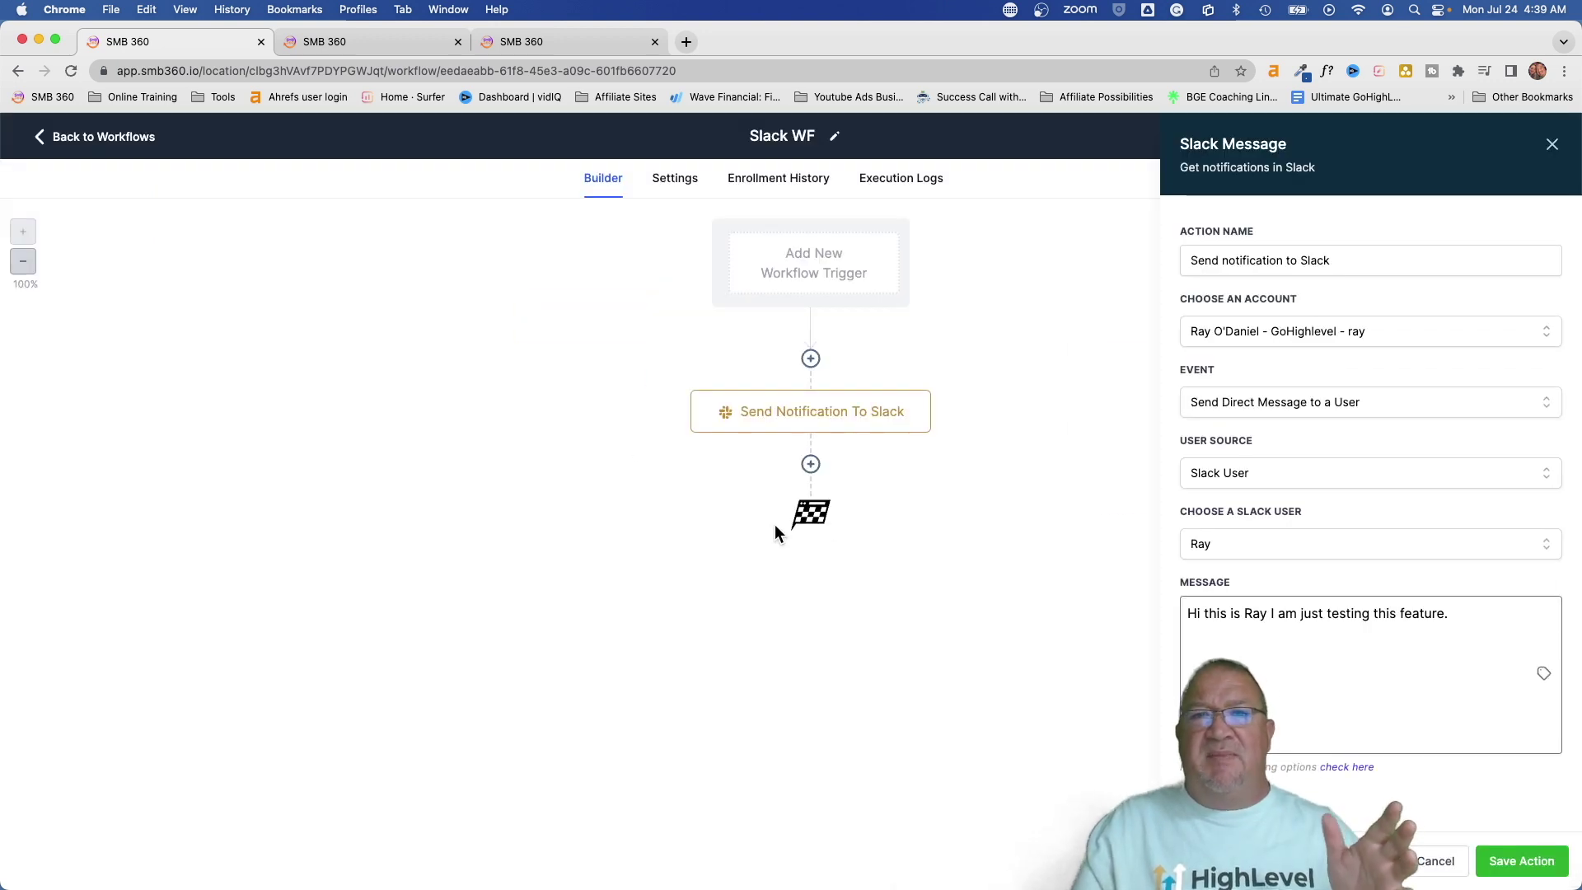